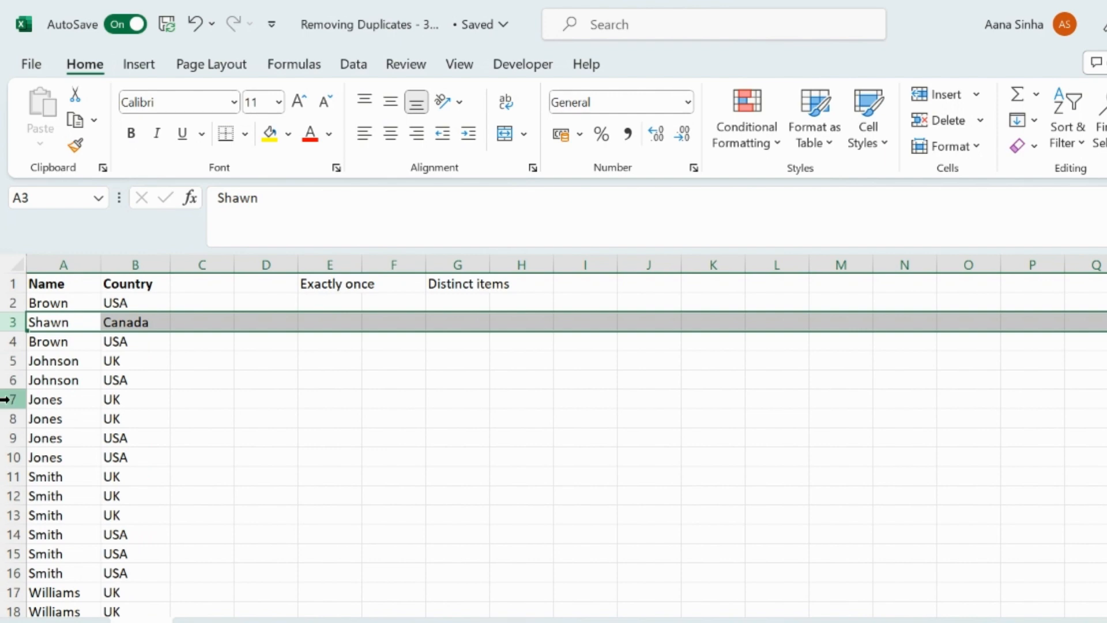
Step: Examine the repeated name and country rows in the source table
left_click(7, 399)
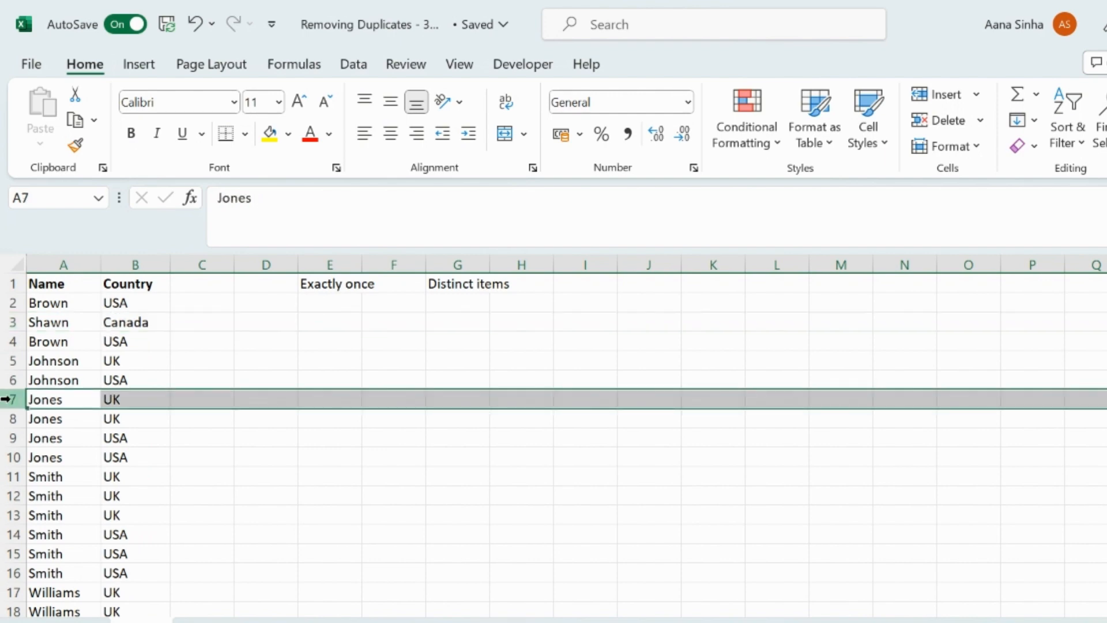
key("shift+Down")
key("Down")
key("Down")
key("Down")
key("Down")
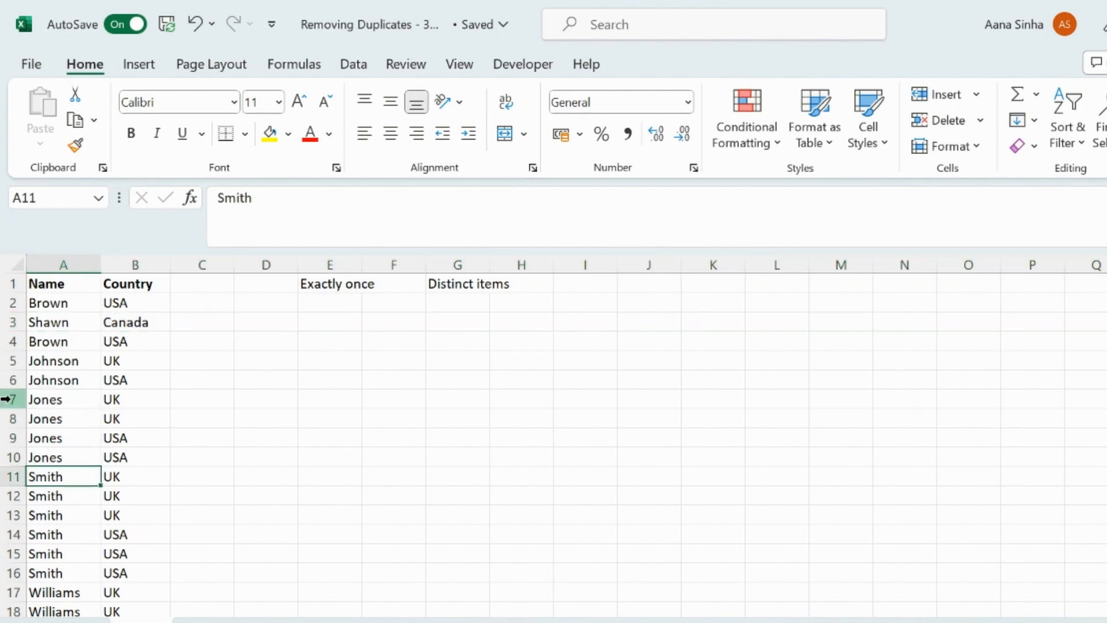
key("shift+Down")
key("shift+Right")
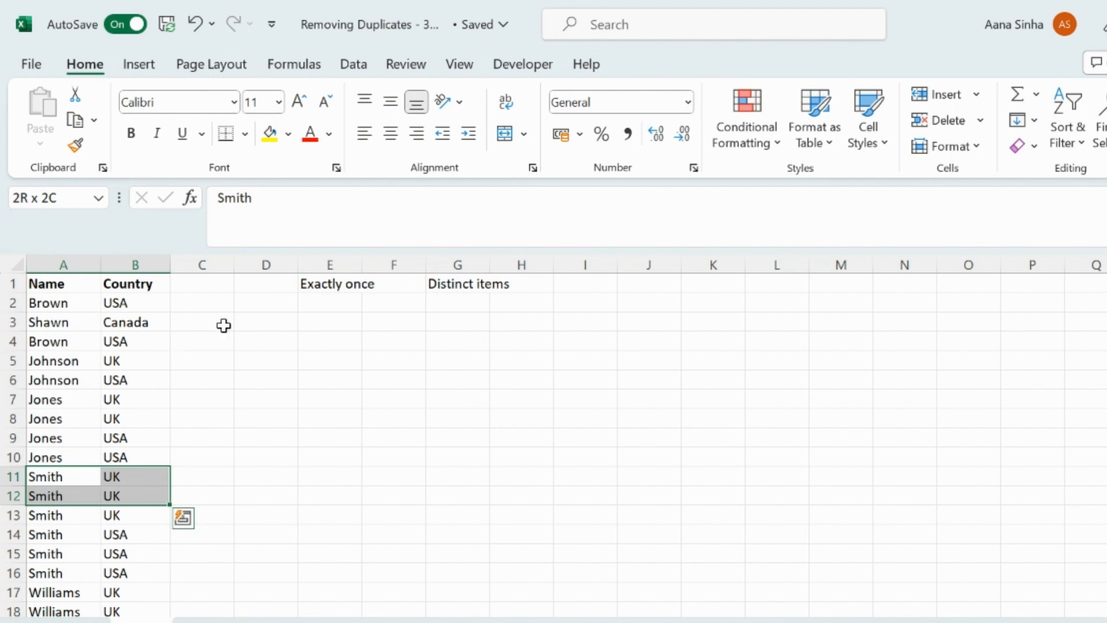
Step: Start a UNIQUE formula in E2 under Exactly once, using A1:B21 as the array
left_click(326, 304)
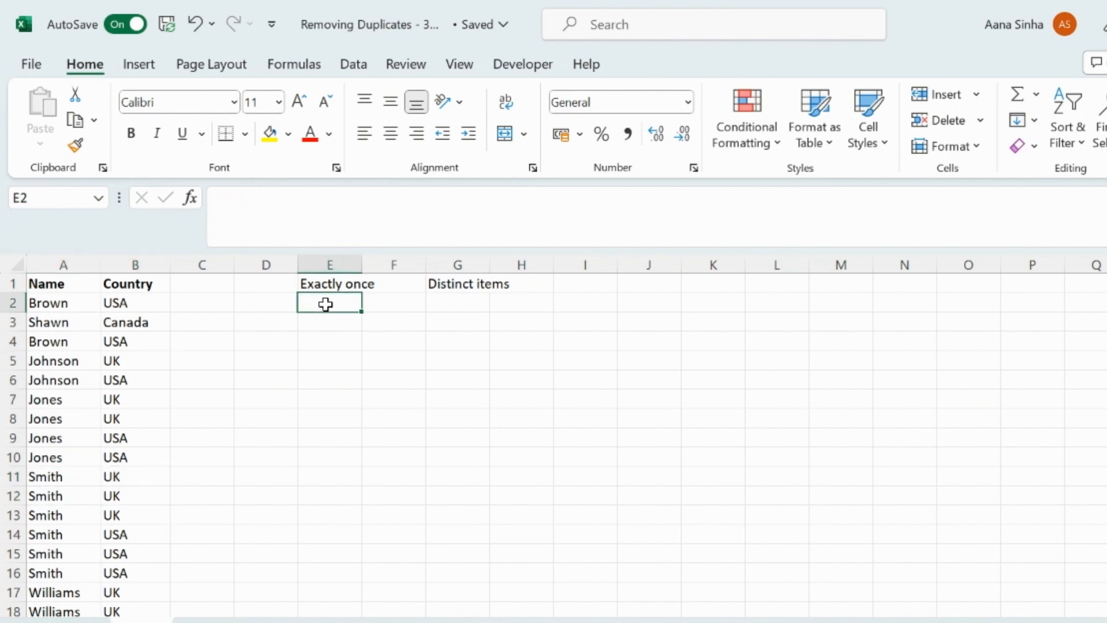
type("=uniq")
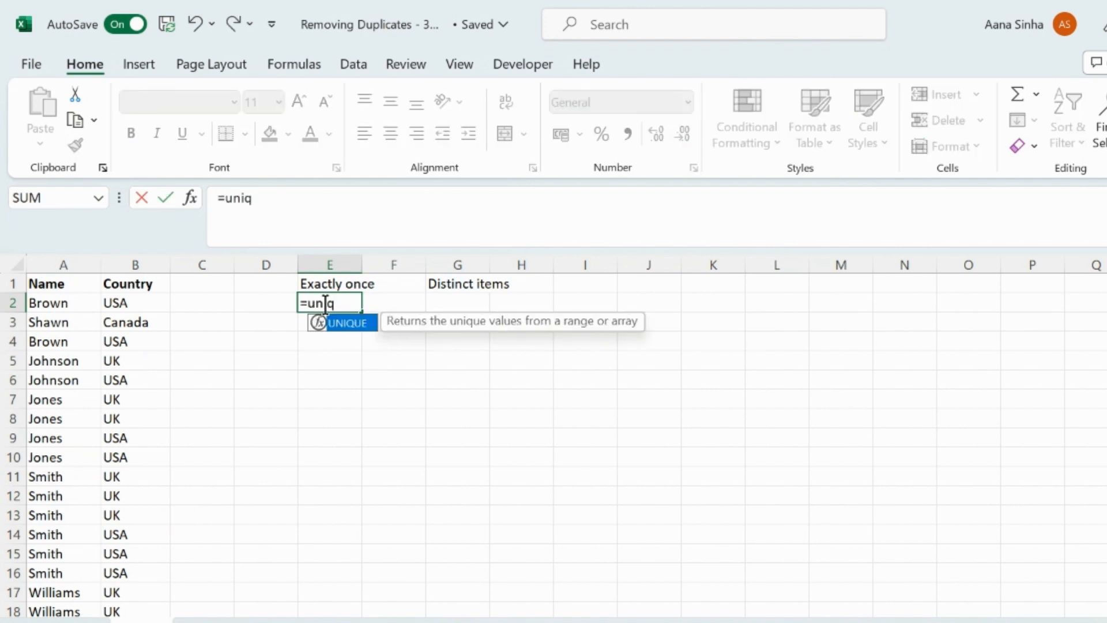
key("Tab")
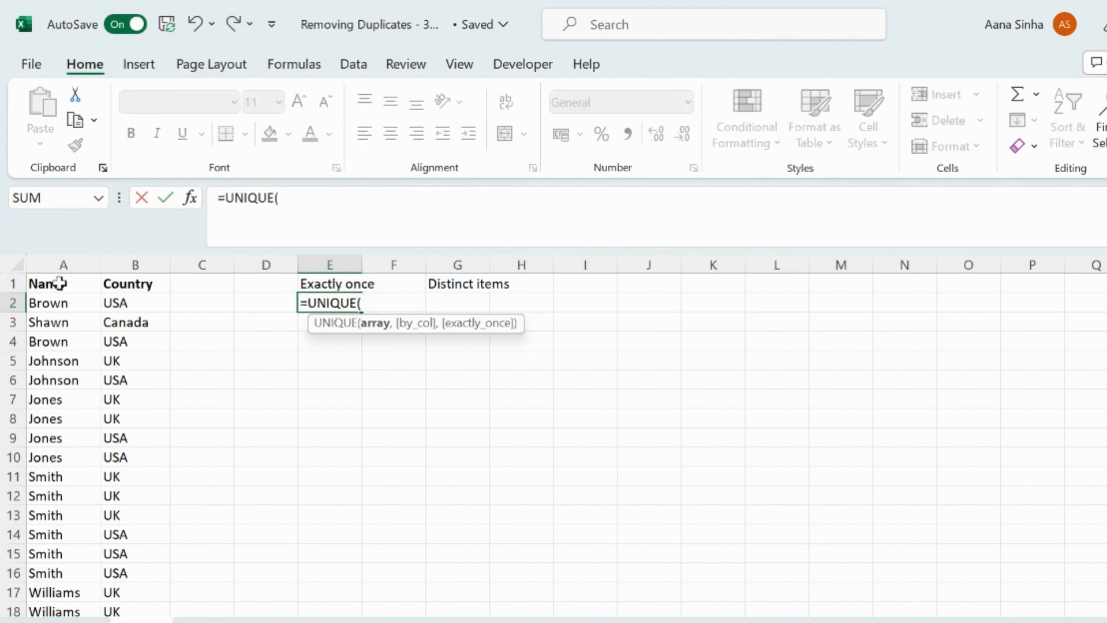
left_click_drag(50, 283, 60, 283)
key("ctrl+shift+Down")
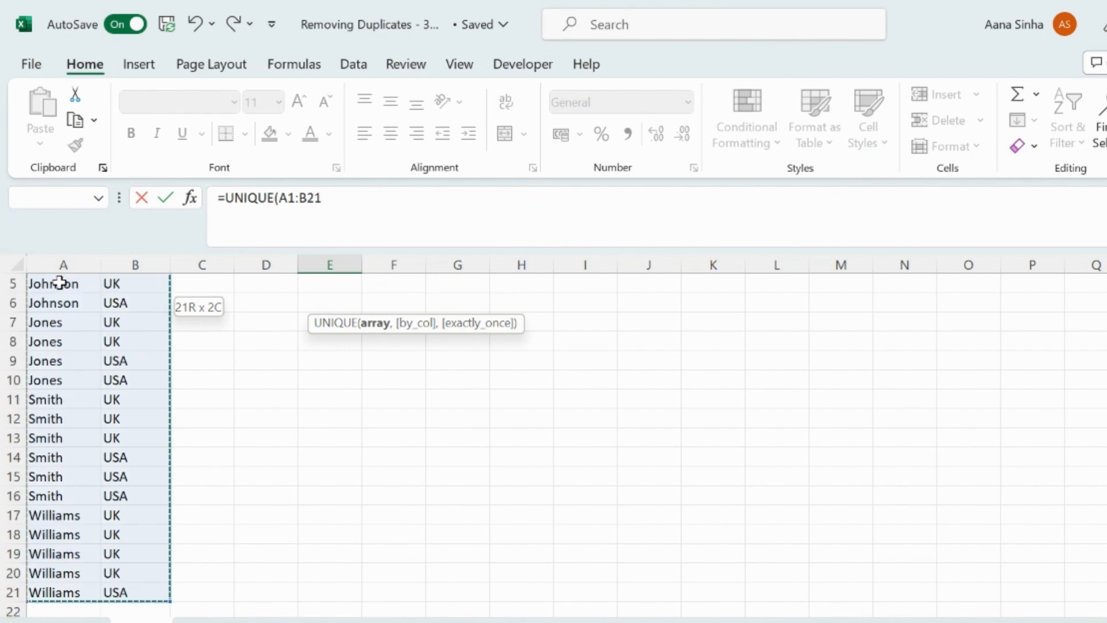
scroll(286, 467, "up", 2)
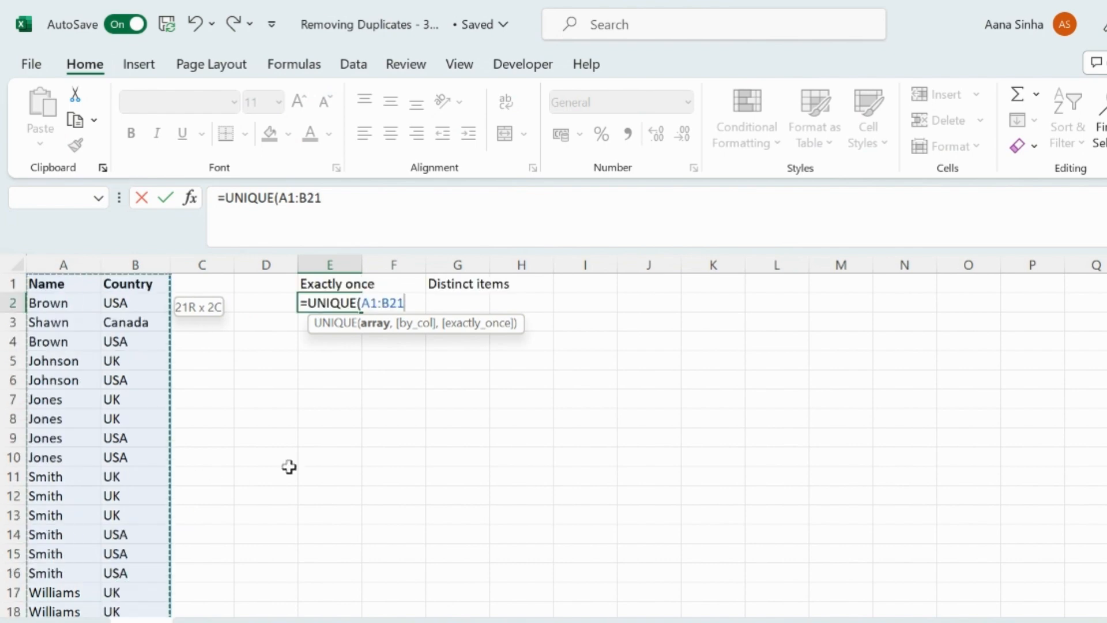
Step: Complete the E2 formula with by_col FALSE and exactly_once TRUE, giving =UNIQUE(A1:B21,FALSE,TRUE)
type(",")
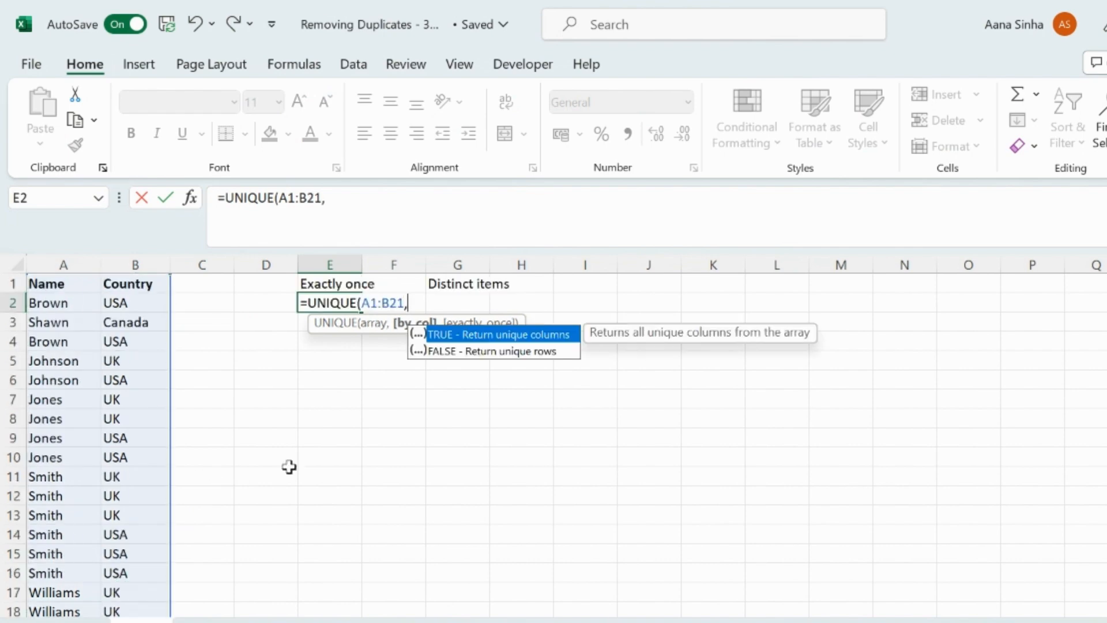
key("Down")
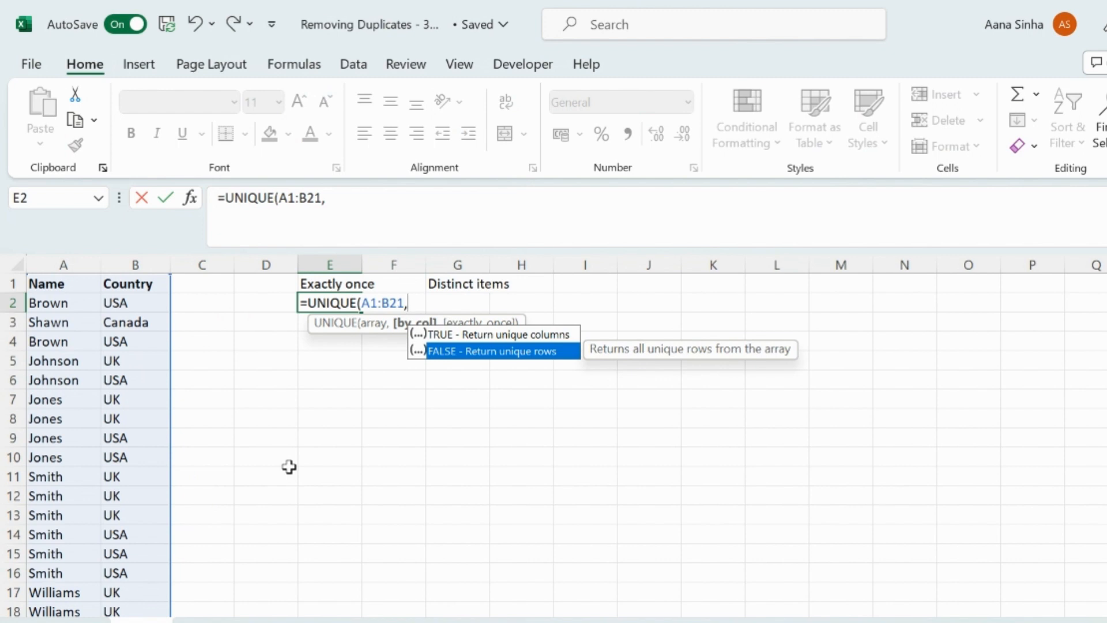
key("Tab")
type(",")
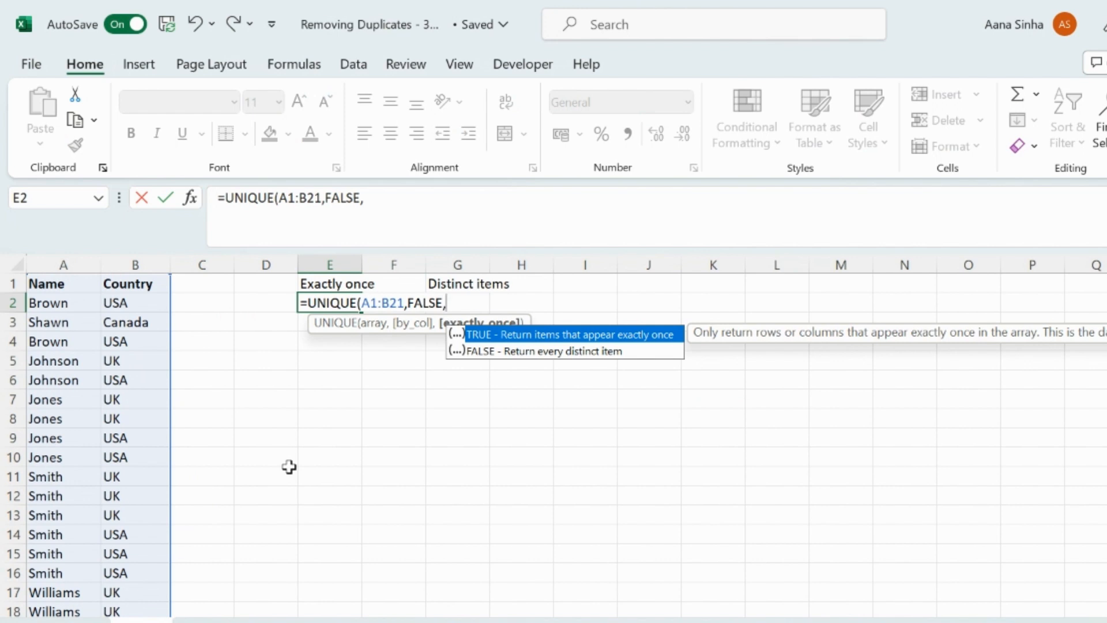
key("Tab")
type(")")
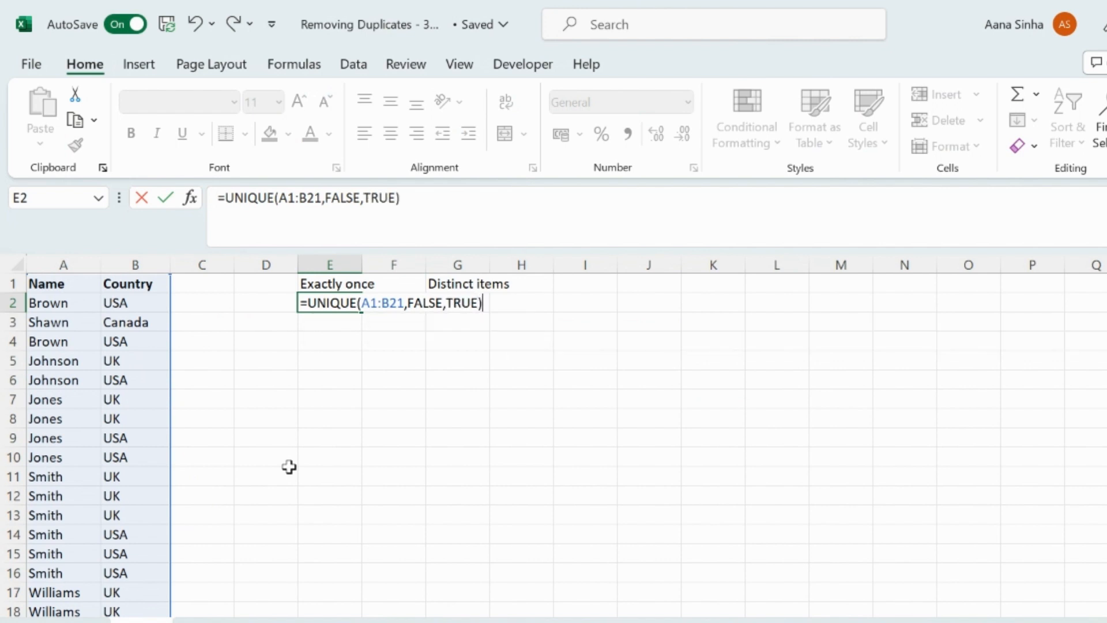
key("Return")
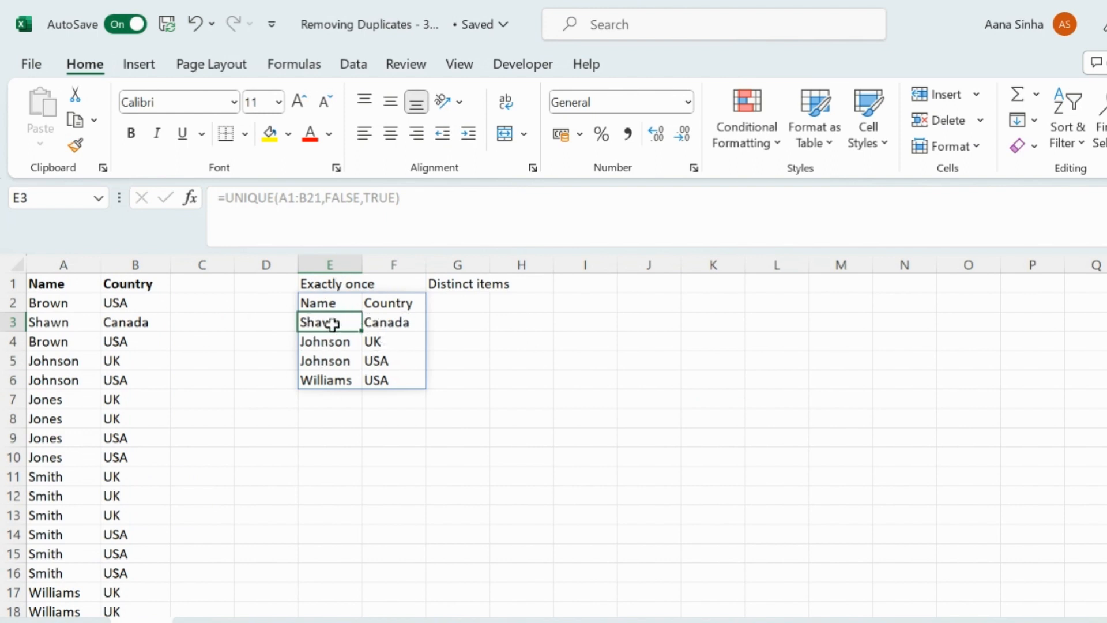
Step: Compare the rows returned under Exactly once with the matching records in the source table
left_click(401, 322)
left_click(345, 304)
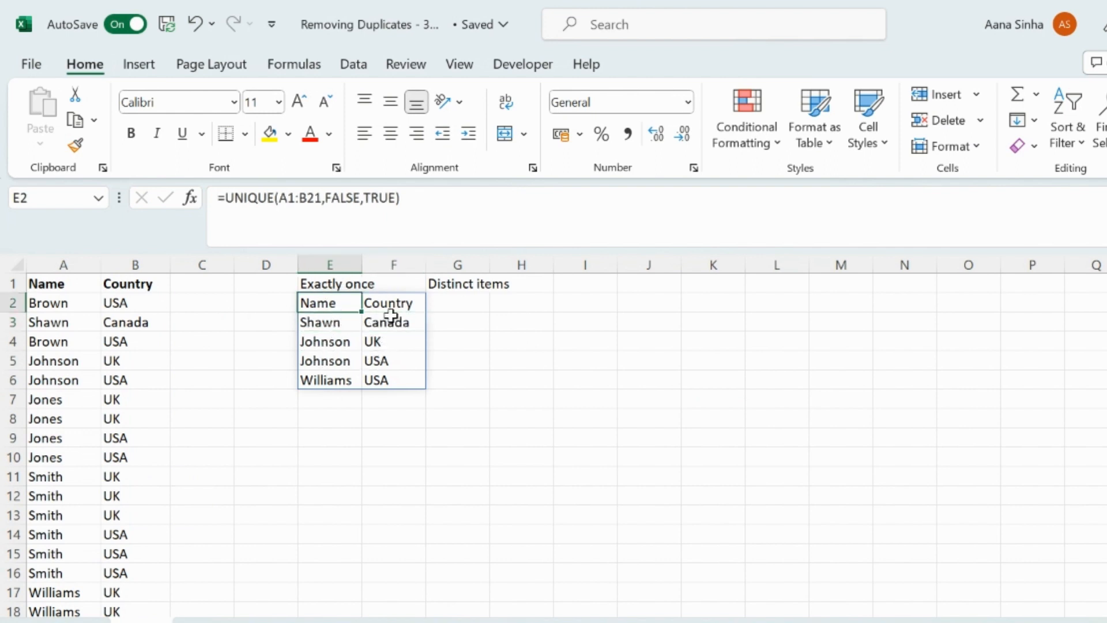
left_click(333, 321)
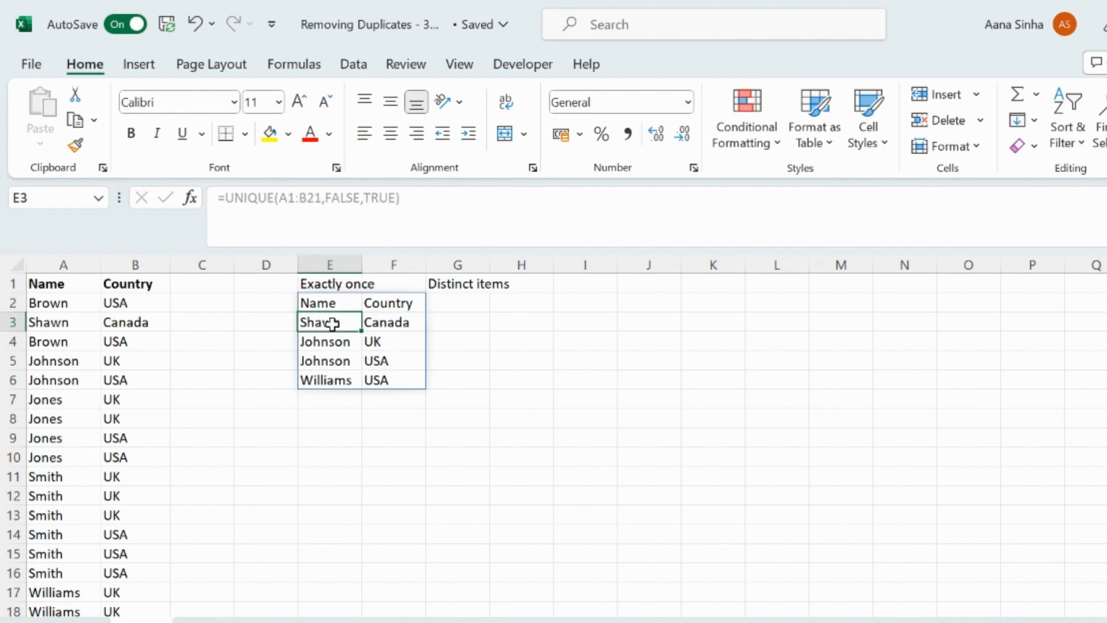
left_click(60, 266)
key("shift+Right")
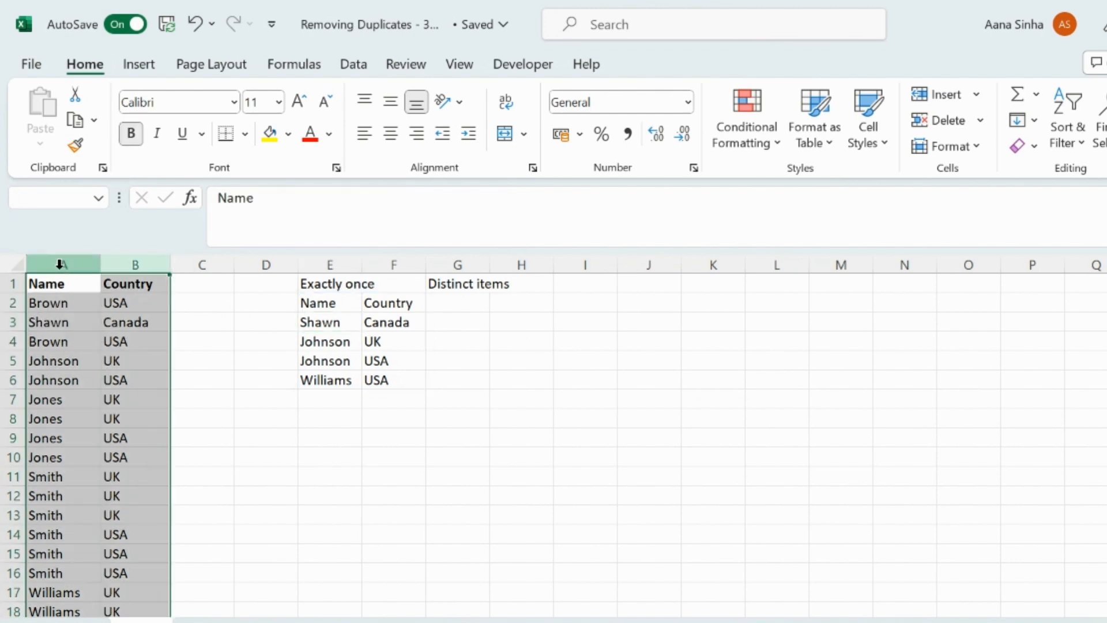
left_click(340, 342)
key("shift+Right")
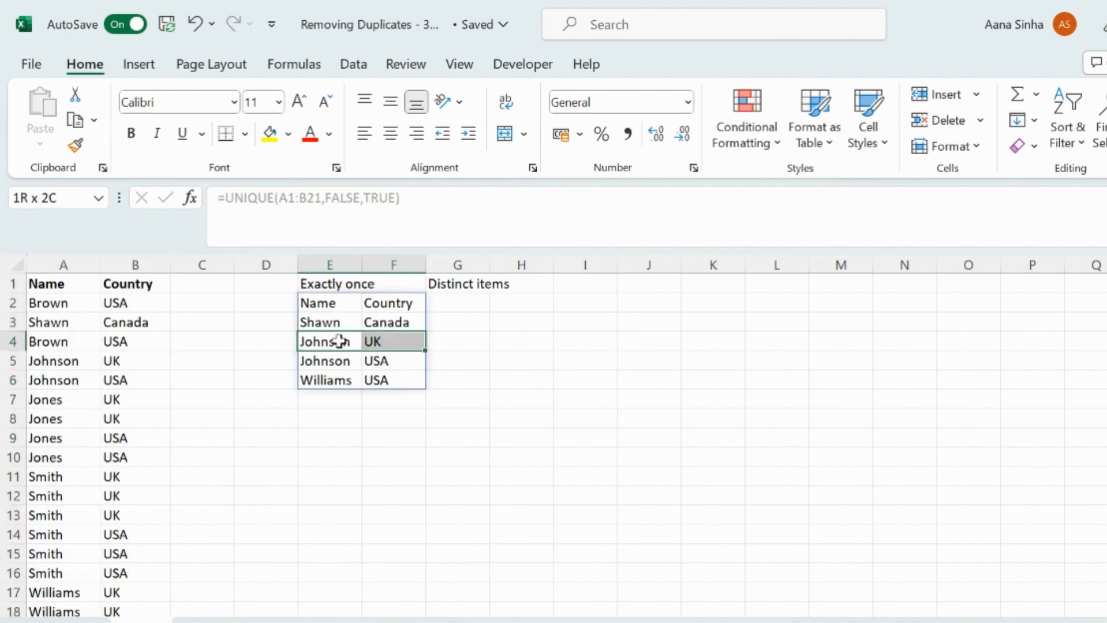
left_click(54, 401)
left_click(131, 402)
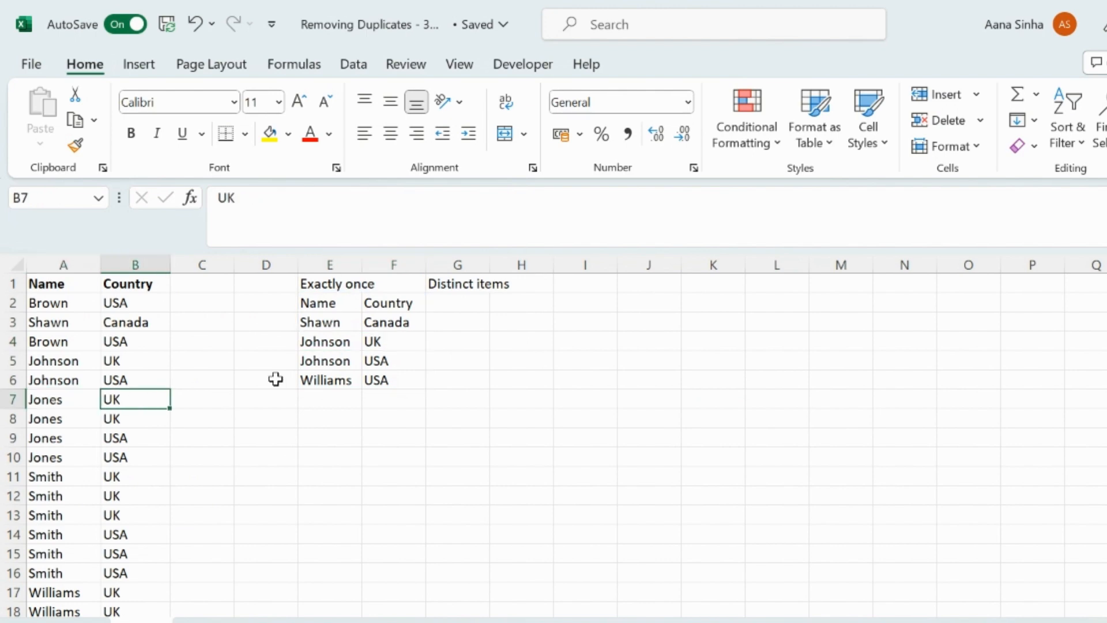
left_click(340, 364)
scroll(50, 557, "down", 2)
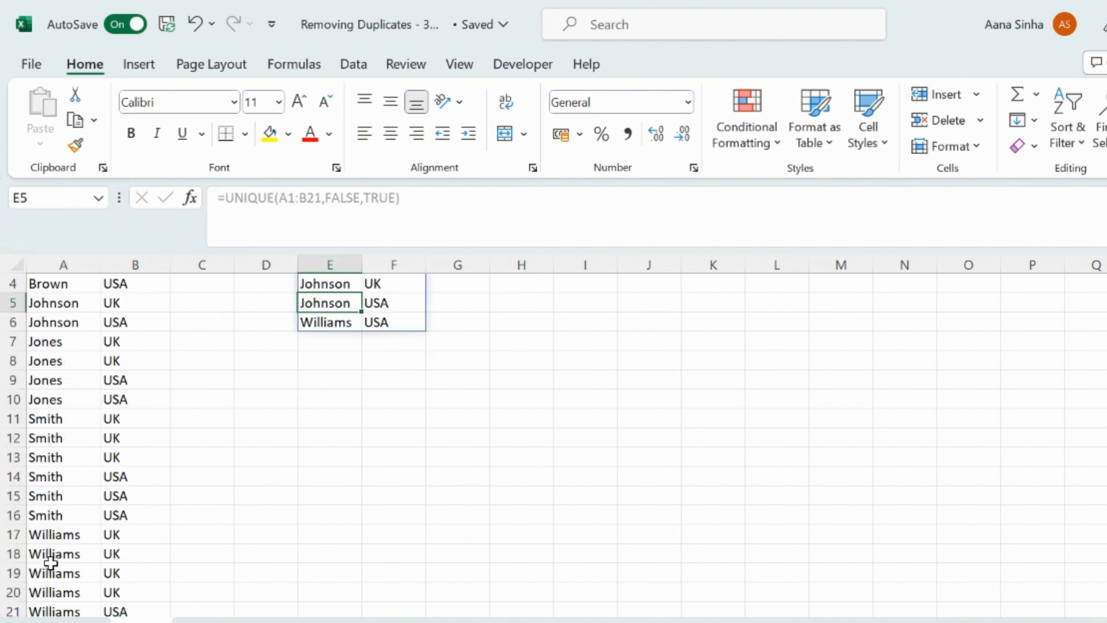
scroll(53, 543, "up", 2)
left_click(66, 375)
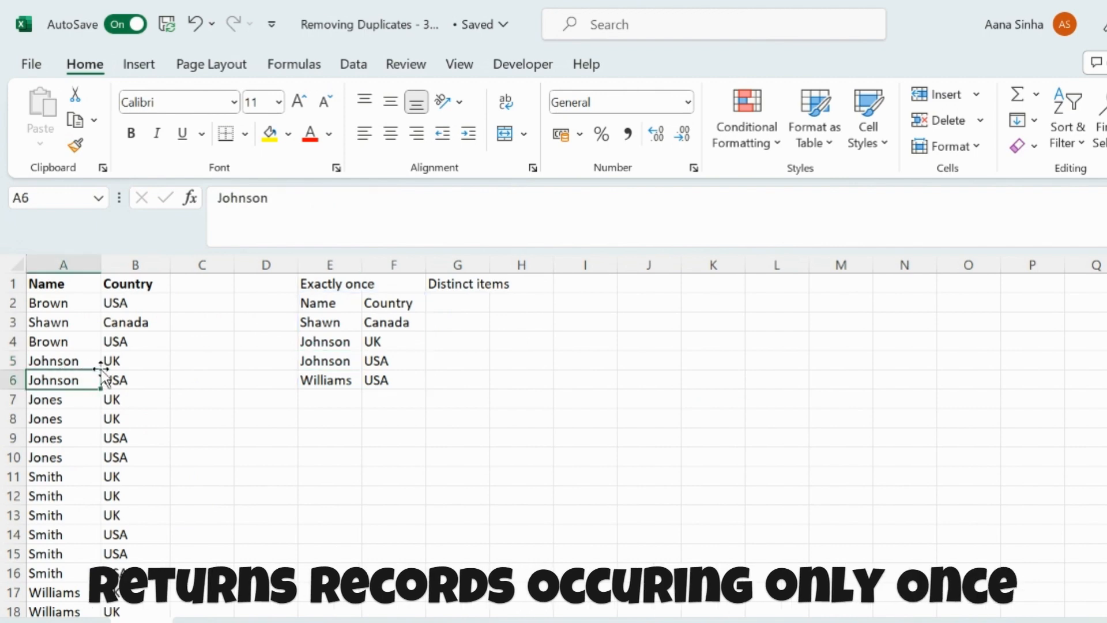
left_click(107, 362)
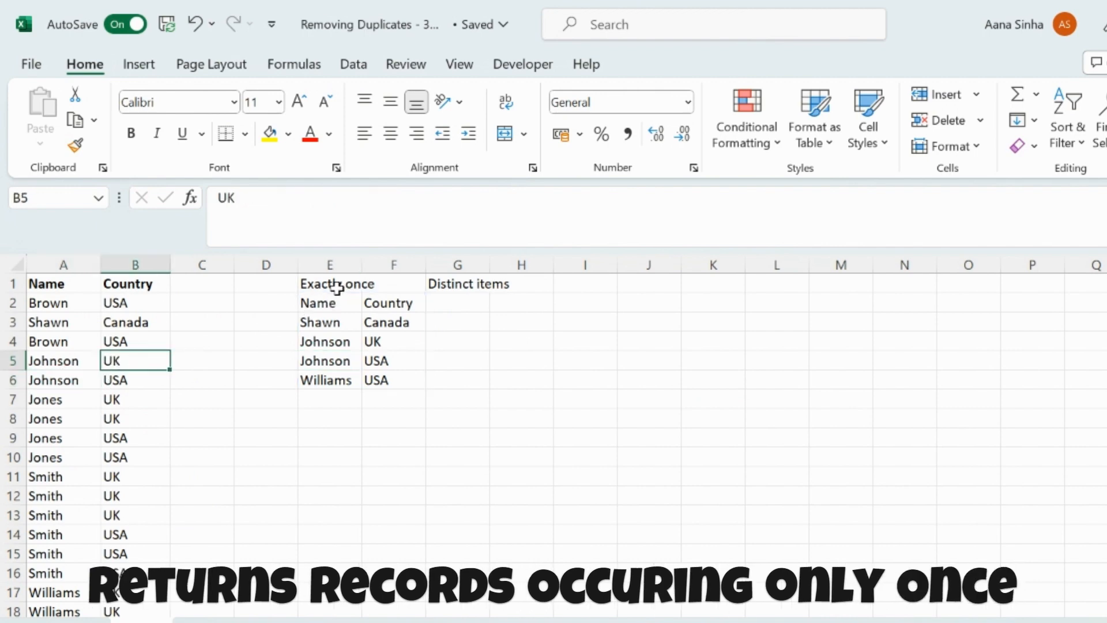
left_click(316, 303)
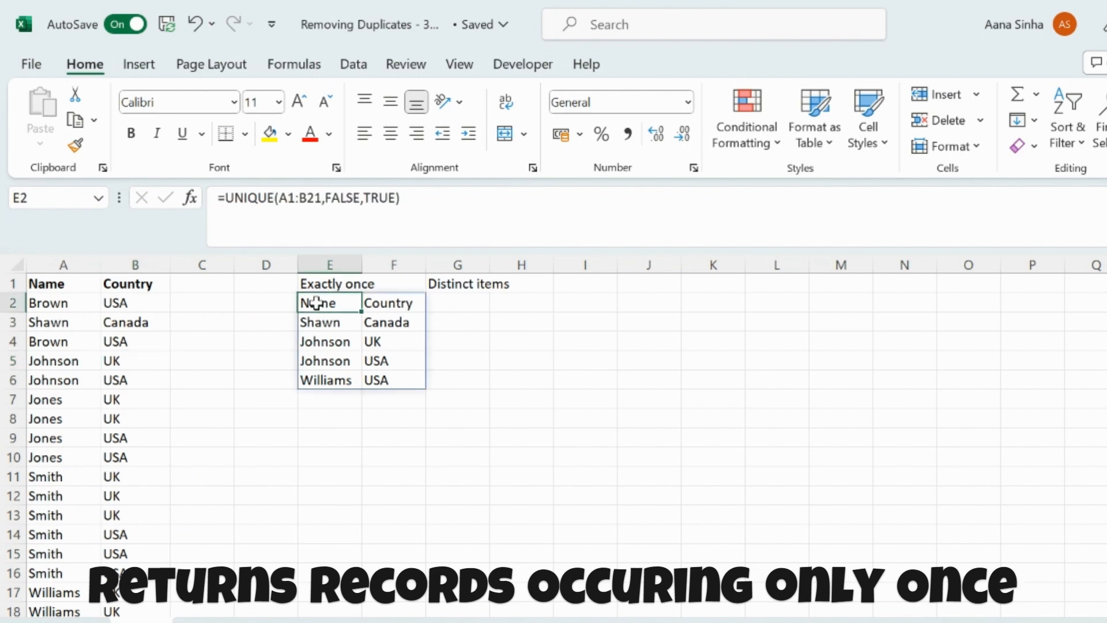
key("ctrl+shift+Right")
key("ctrl+shift+Down")
key("ctrl+shift+Down")
key("ctrl+Up")
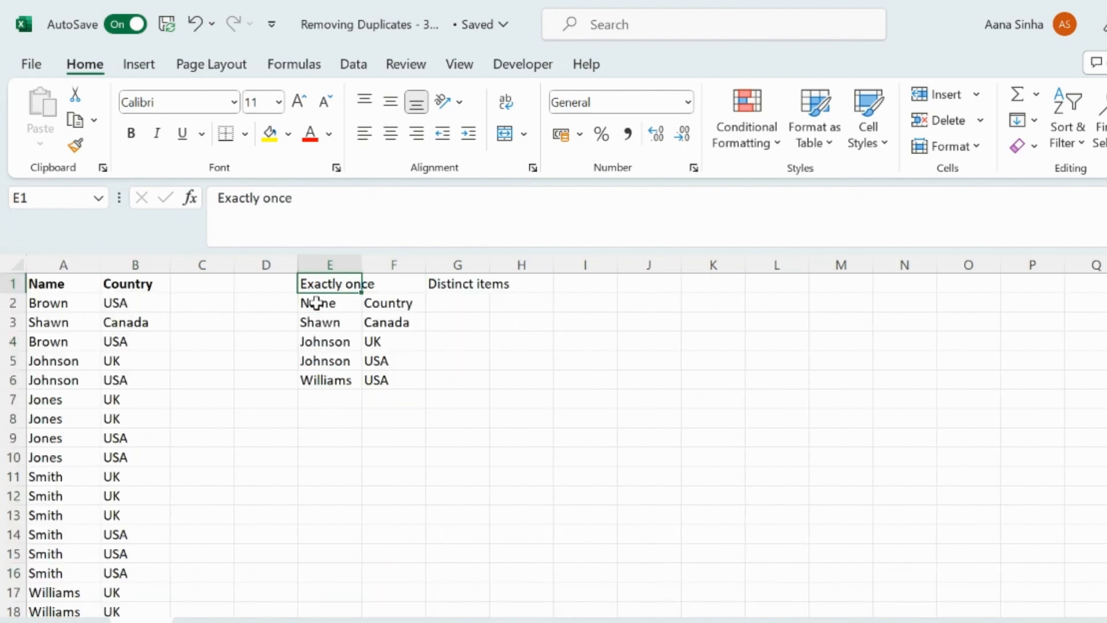
Step: Try to copy only the formula from E2 into G2 under Distinct items, and clear the pasted cell
key("Down")
key("Right")
key("Left")
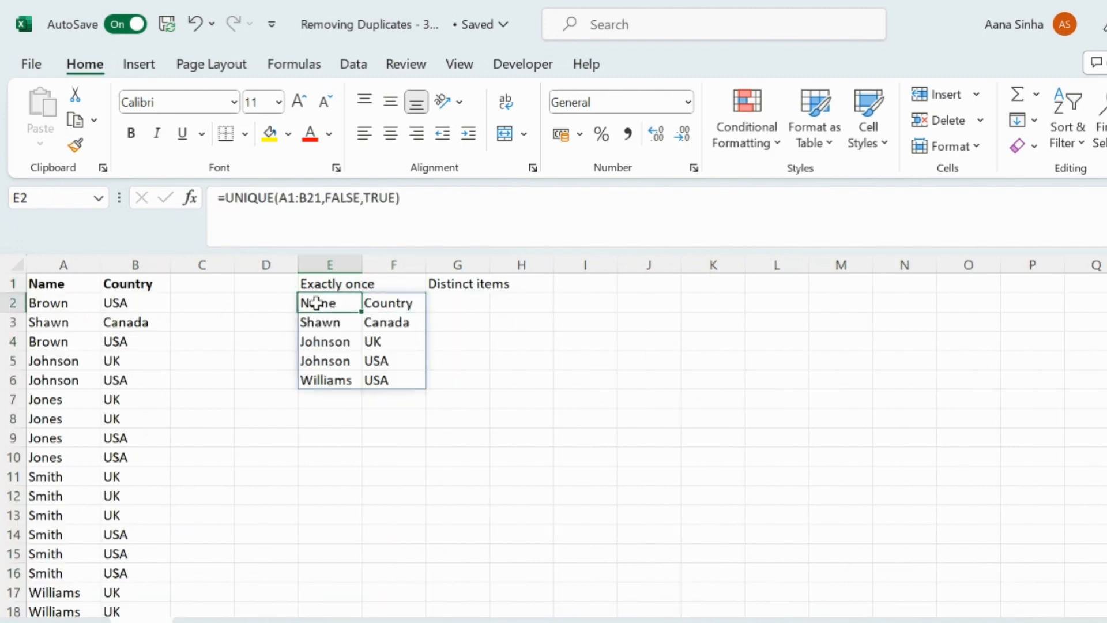
key("ctrl+c")
key("Right")
key("Right")
key("alt+e")
key("s")
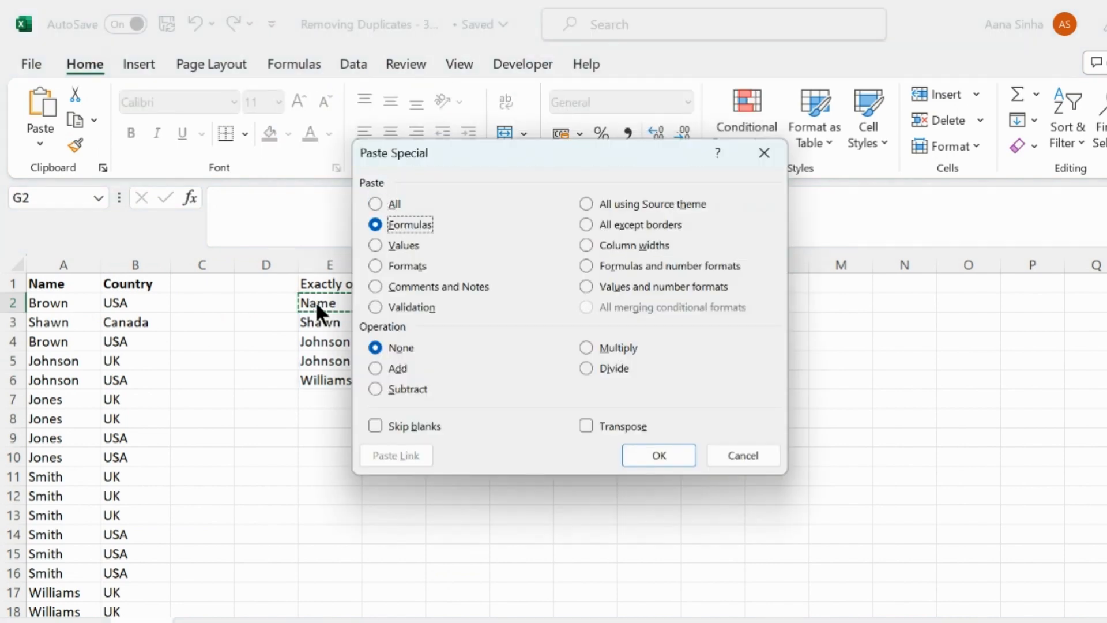
key("Return")
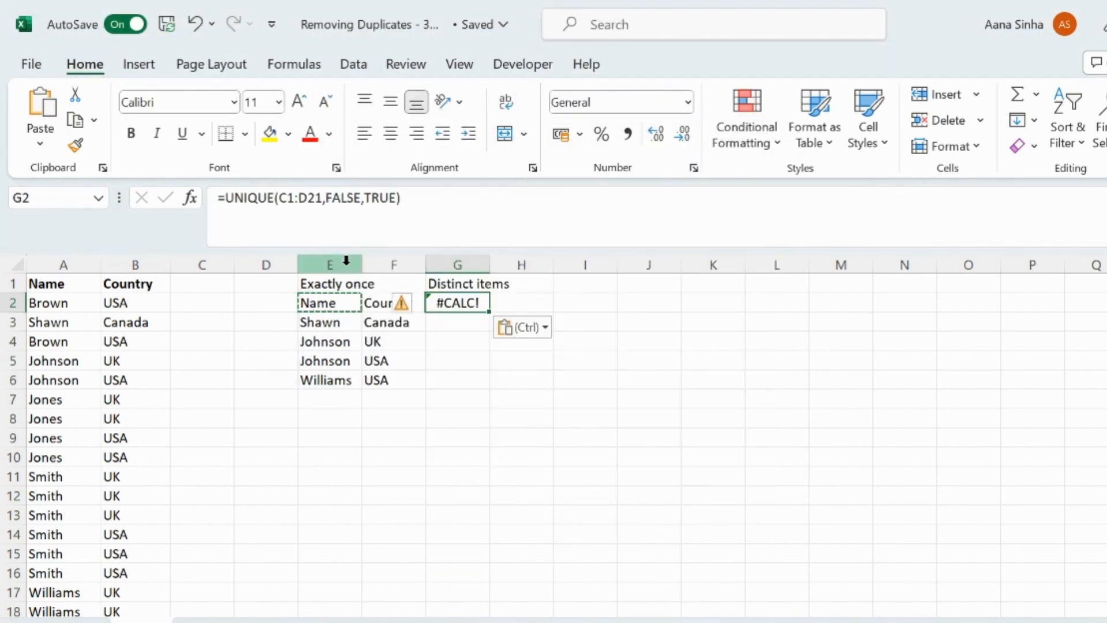
key("Escape")
key("Delete")
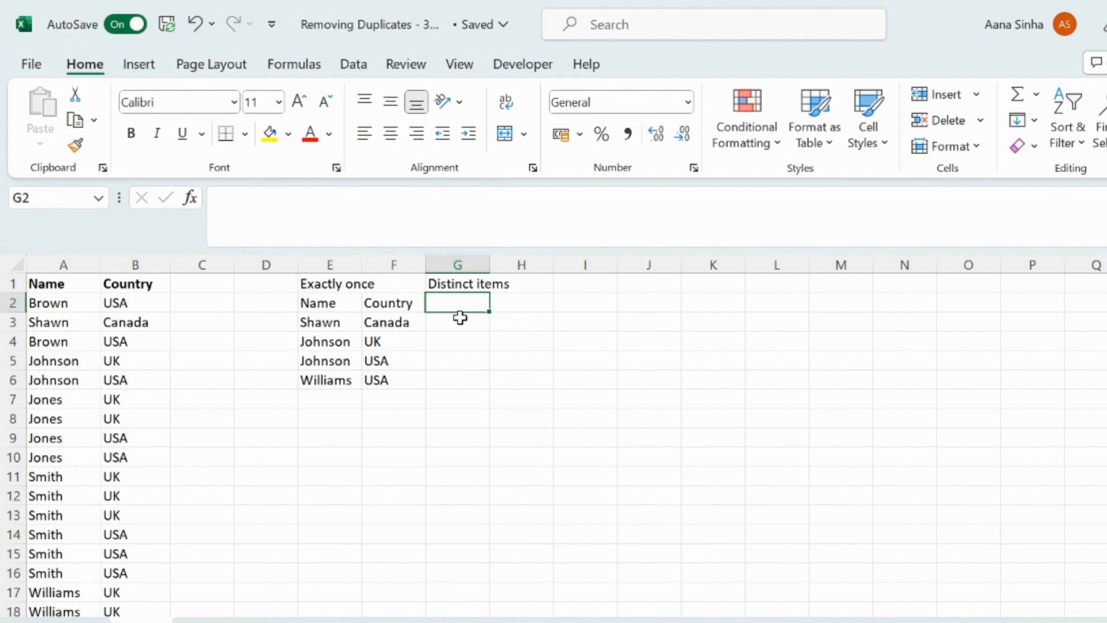
Step: Start a UNIQUE formula in G2 under Distinct items, using A1:B21 as the array
type("=uni")
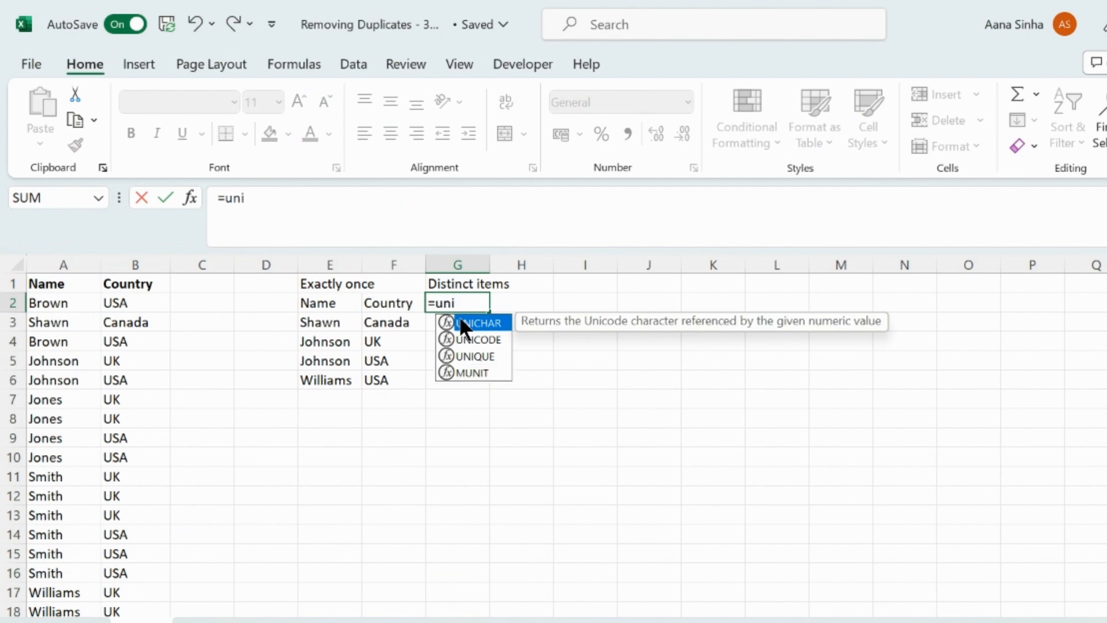
key("Down")
key("Down")
key("Tab")
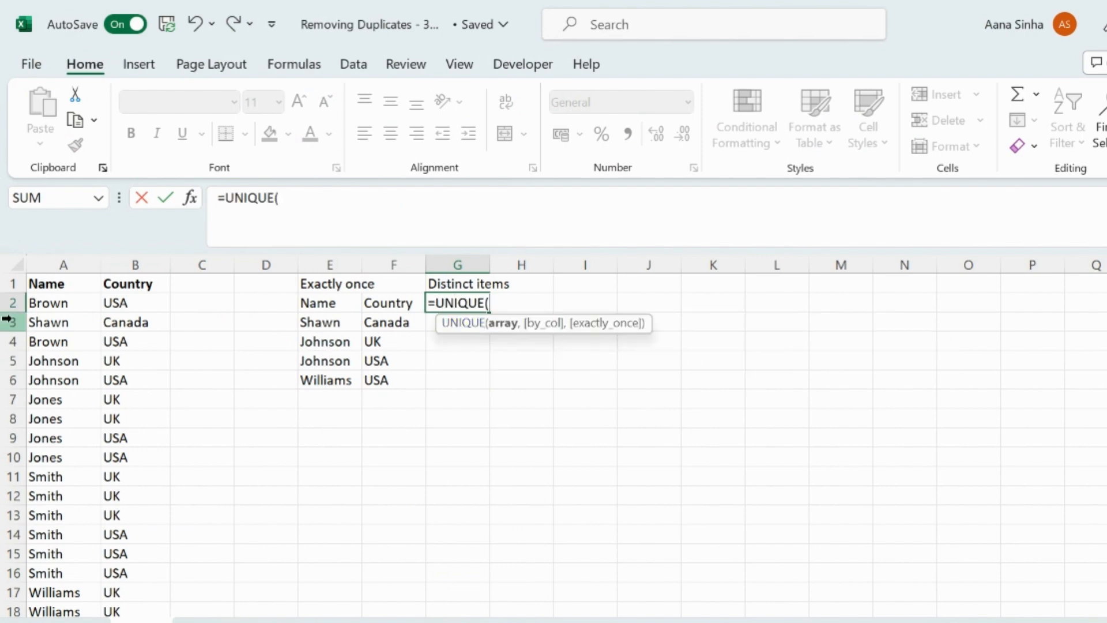
left_click(56, 283)
key("ctrl+shift+Right")
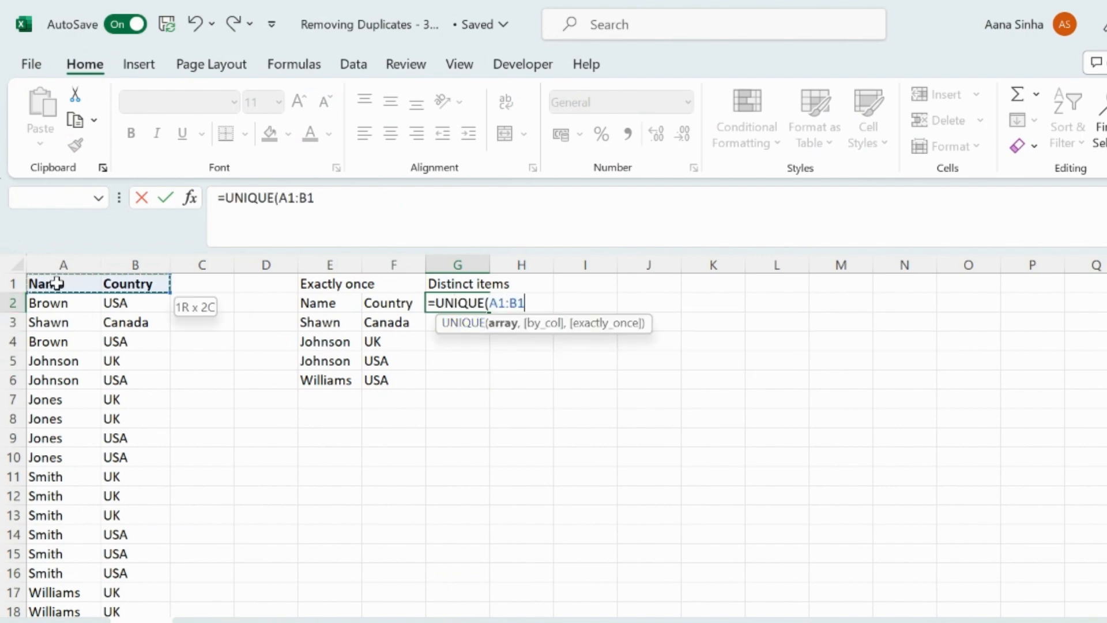
key("ctrl+shift+Down")
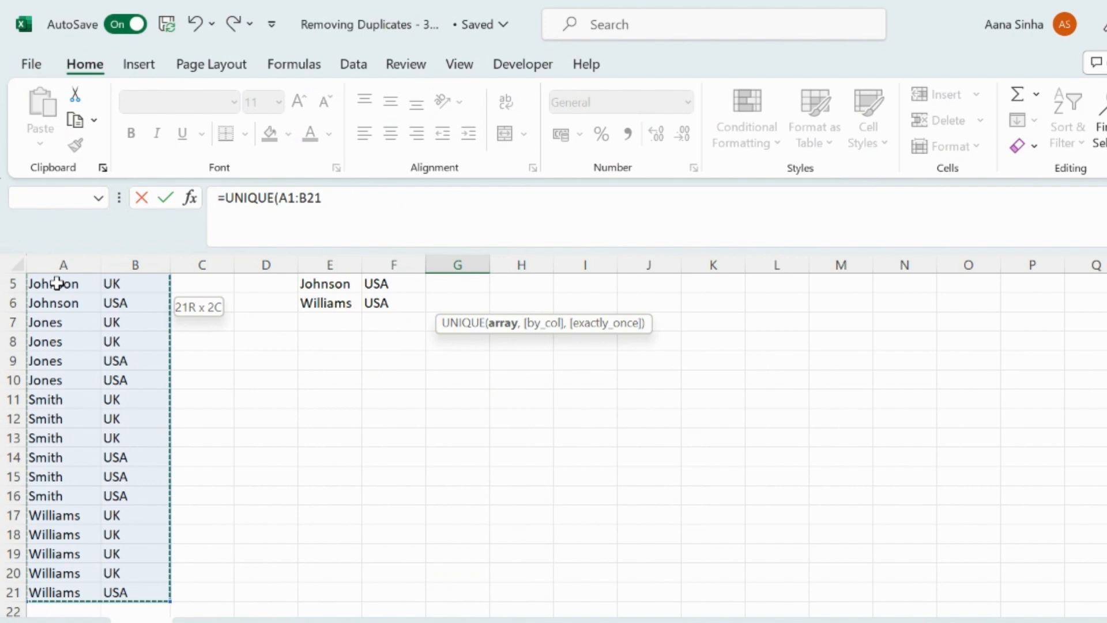
Step: Complete the G2 formula with by_col FALSE and exactly_once FALSE, giving =UNIQUE(A1:B21,FALSE,FALSE)
type(",")
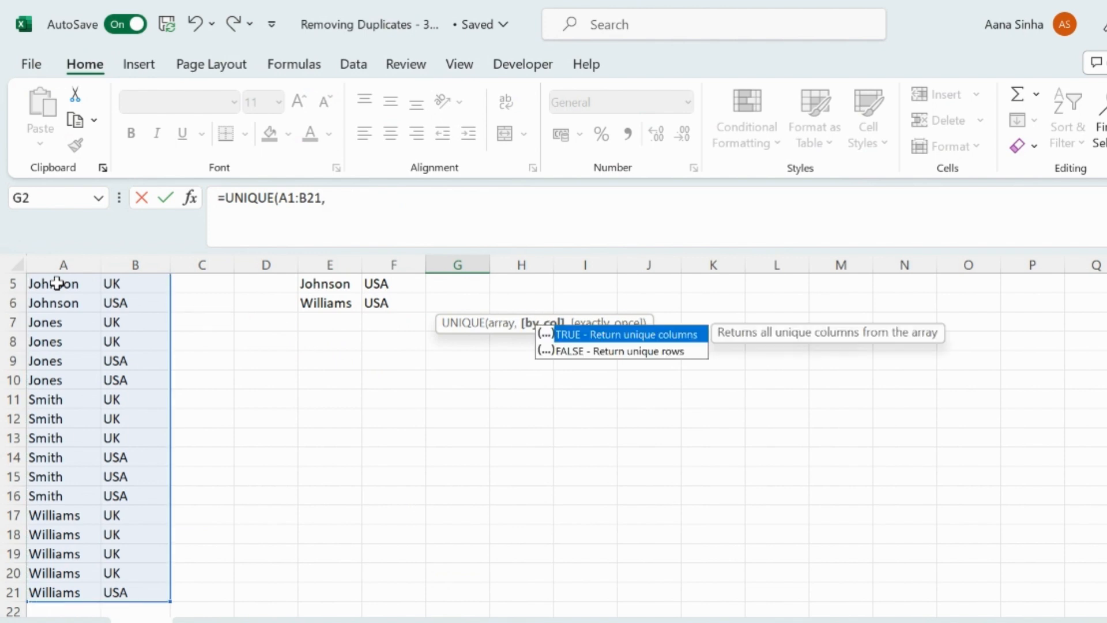
key("Down")
key("Tab")
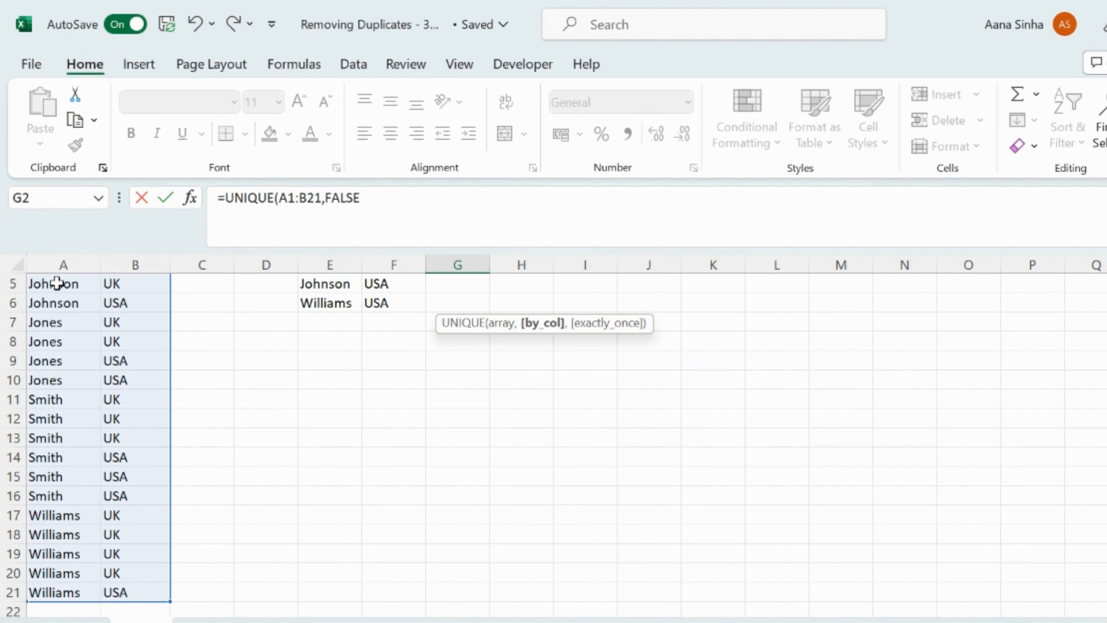
type(",")
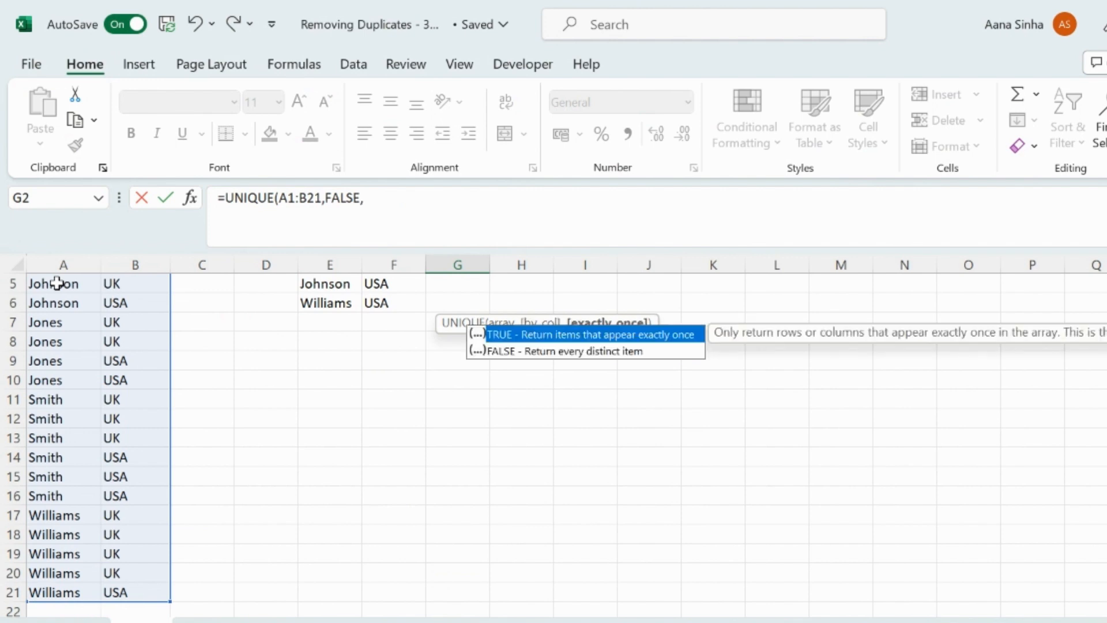
double_click(503, 349)
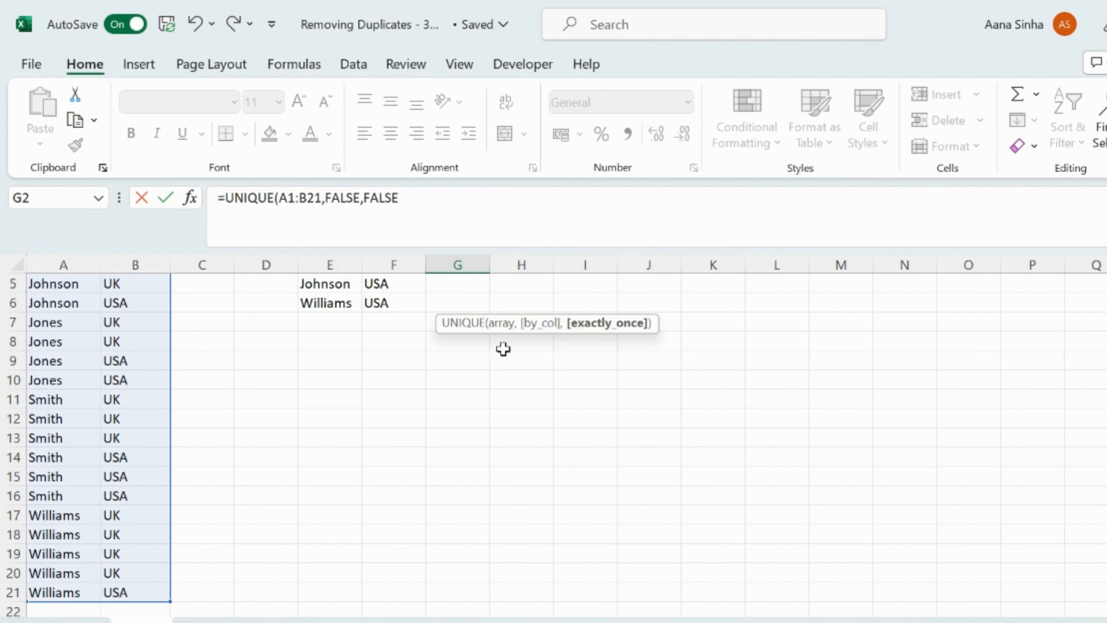
type(")")
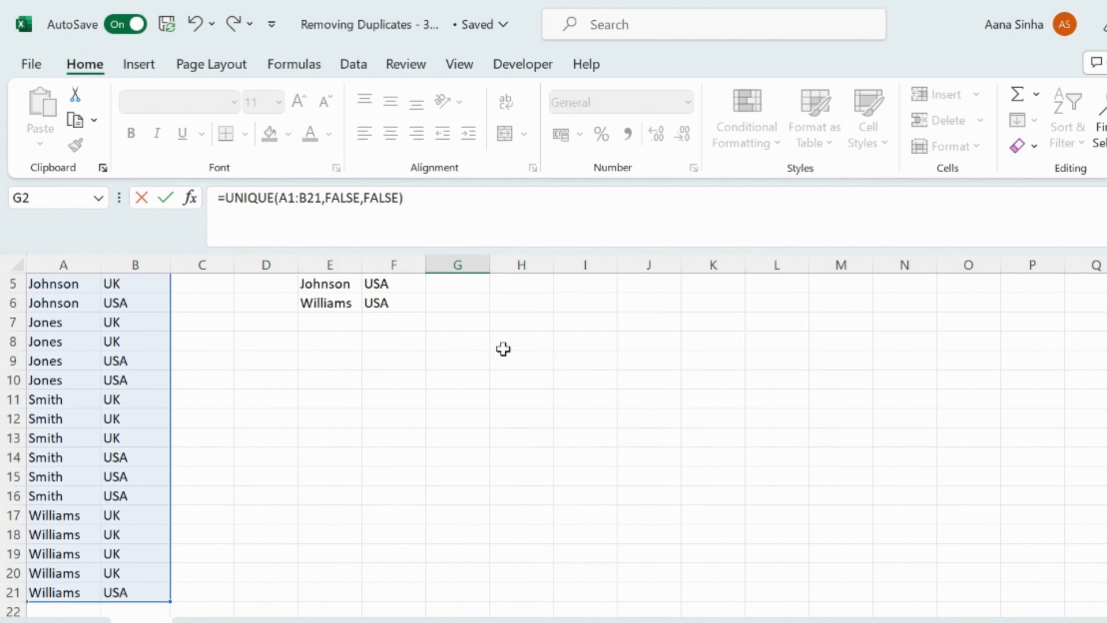
key("Return")
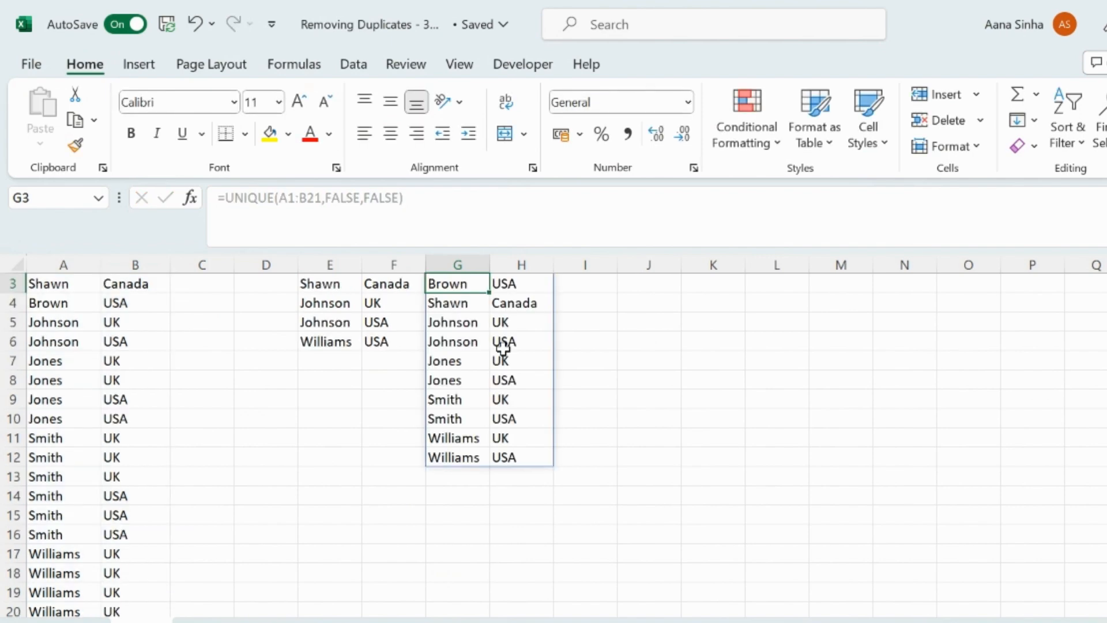
Step: Compare the source records in rows 11 and 17 with the matching rows under Distinct items
scroll(502, 349, "up", 1)
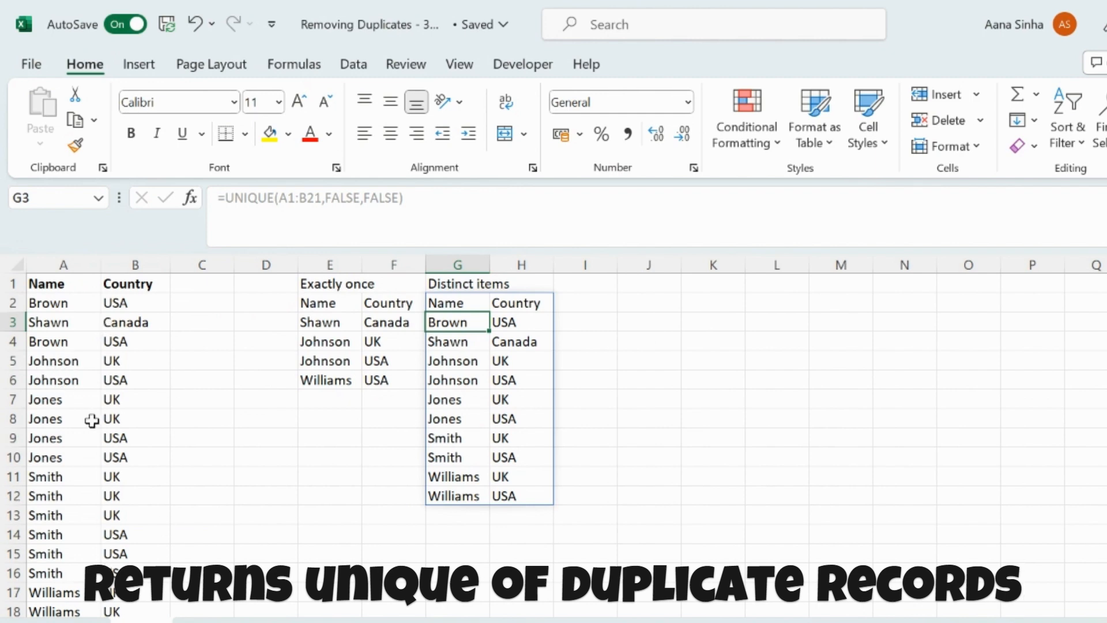
left_click(63, 477)
key("shift+Right")
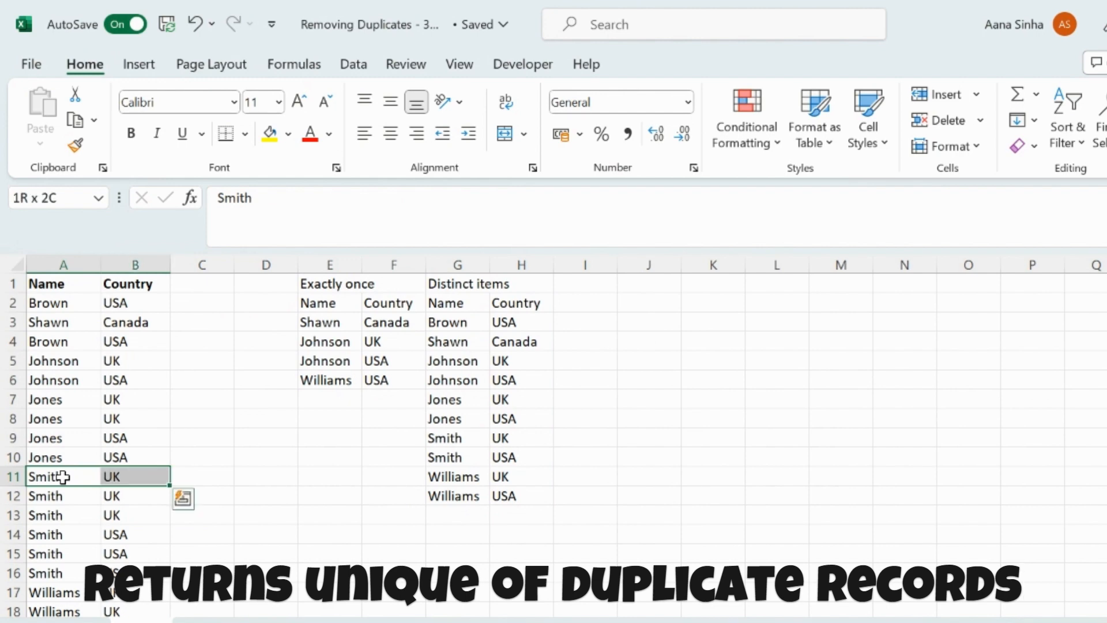
left_click(451, 444)
key("shift+Right")
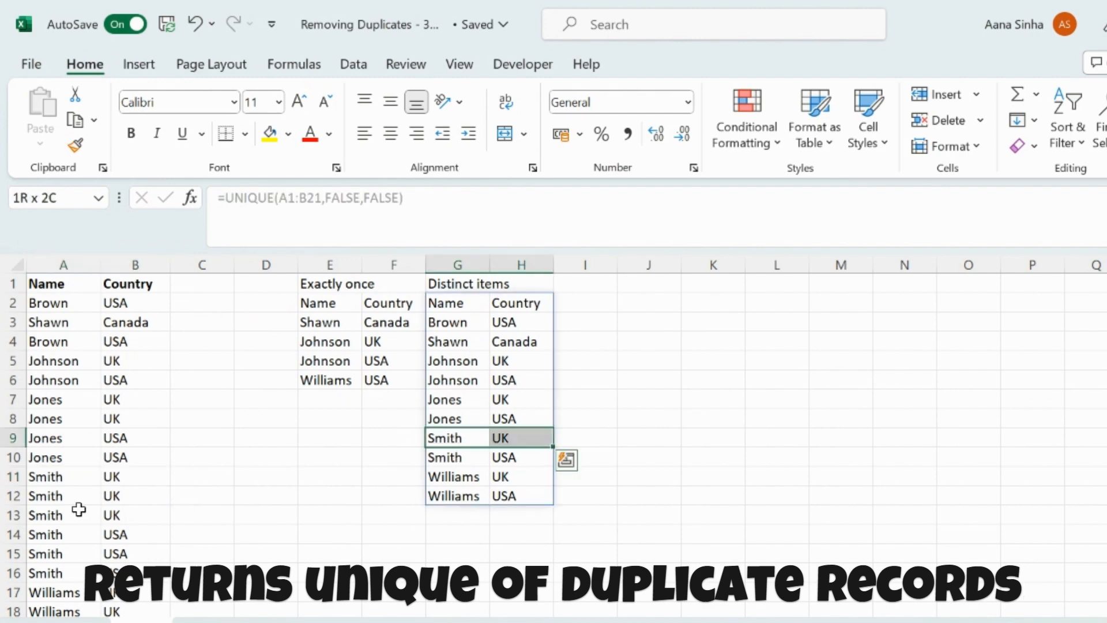
scroll(79, 509, "down", 1)
left_click(64, 539)
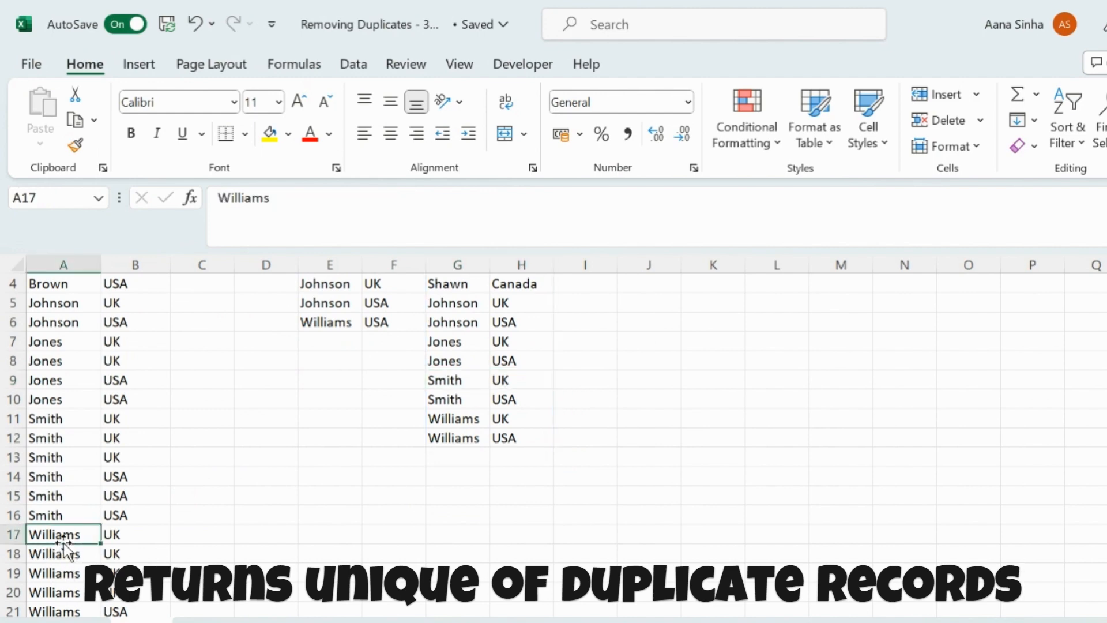
key("shift+Right")
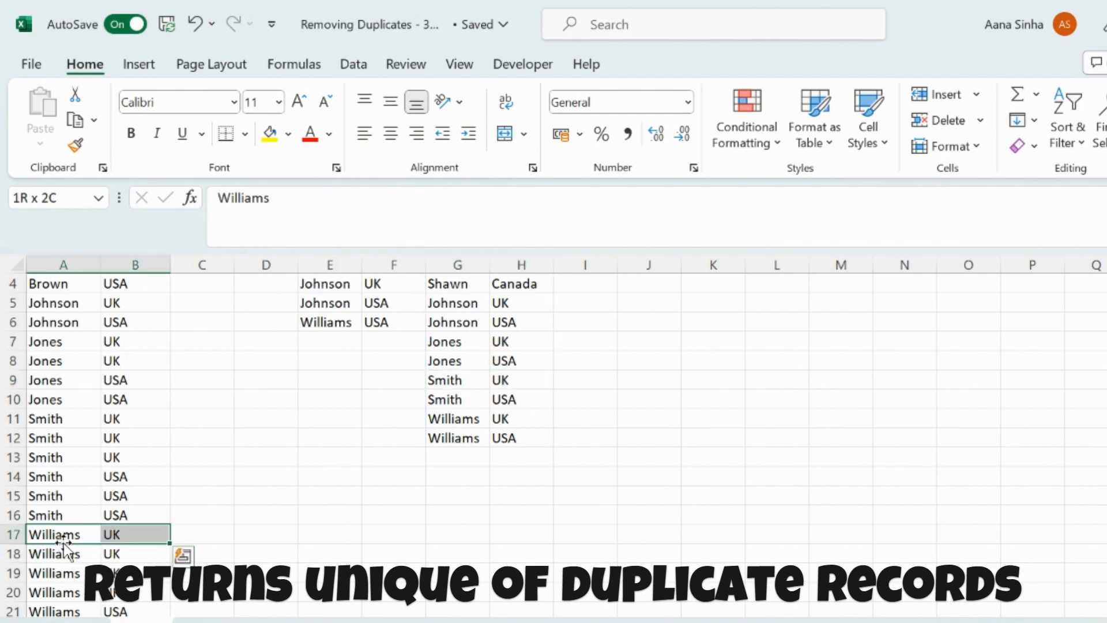
left_click(464, 420)
key("shift+Right")
scroll(465, 414, "up", 1)
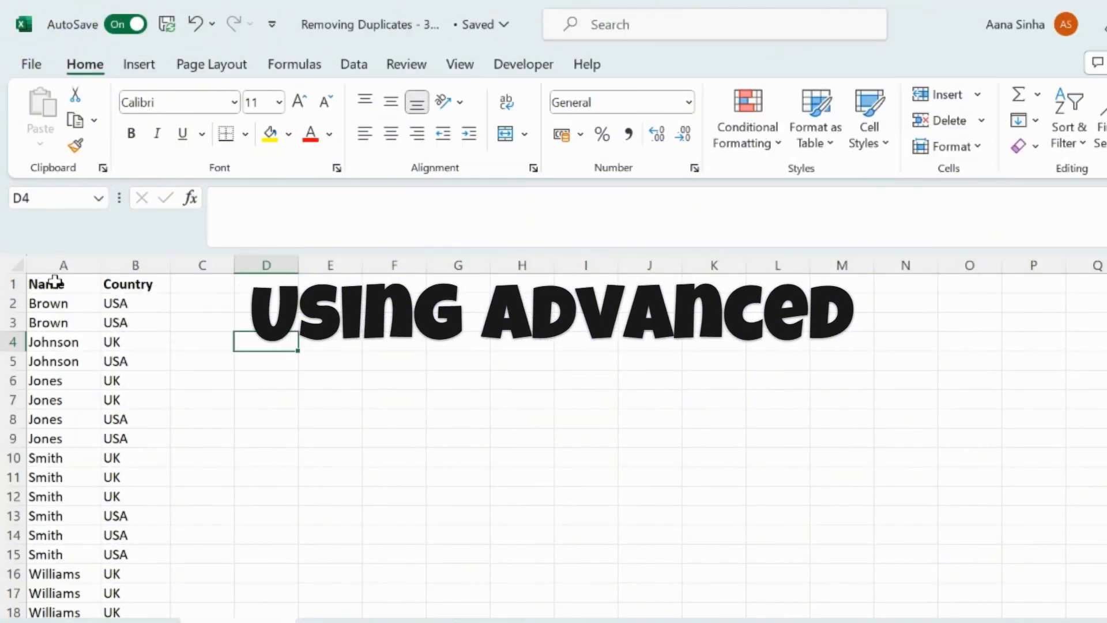
Step: Start an Advanced Filter on the Name and Country table of the Advanced Filter sheet, with A1:B20 as the list range
left_click(54, 282)
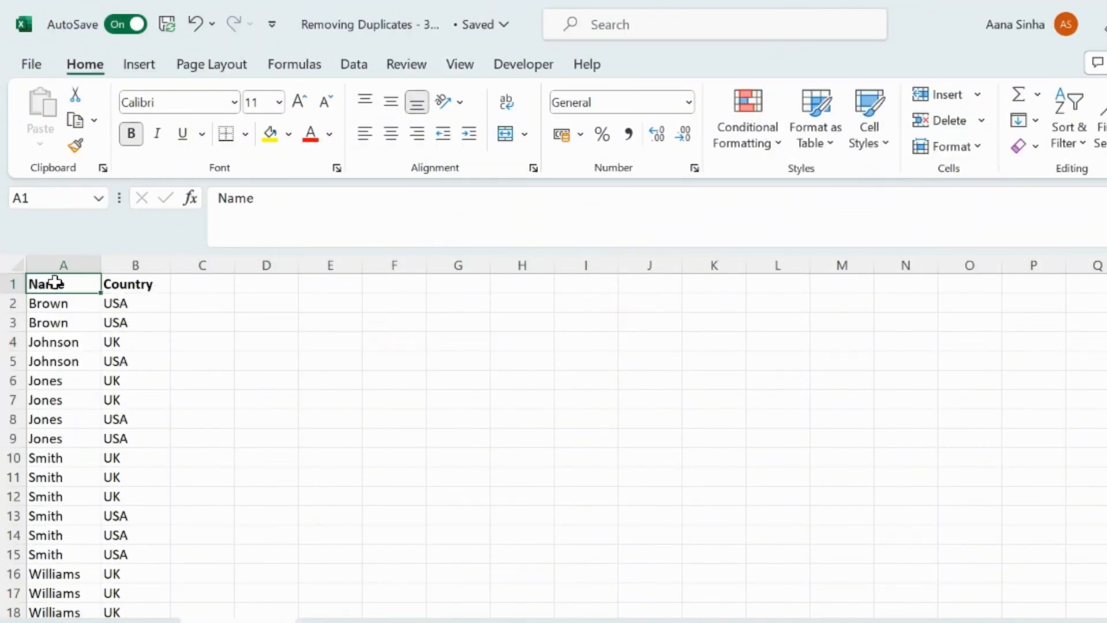
key("ctrl+shift+Right")
key("ctrl+shift+Down")
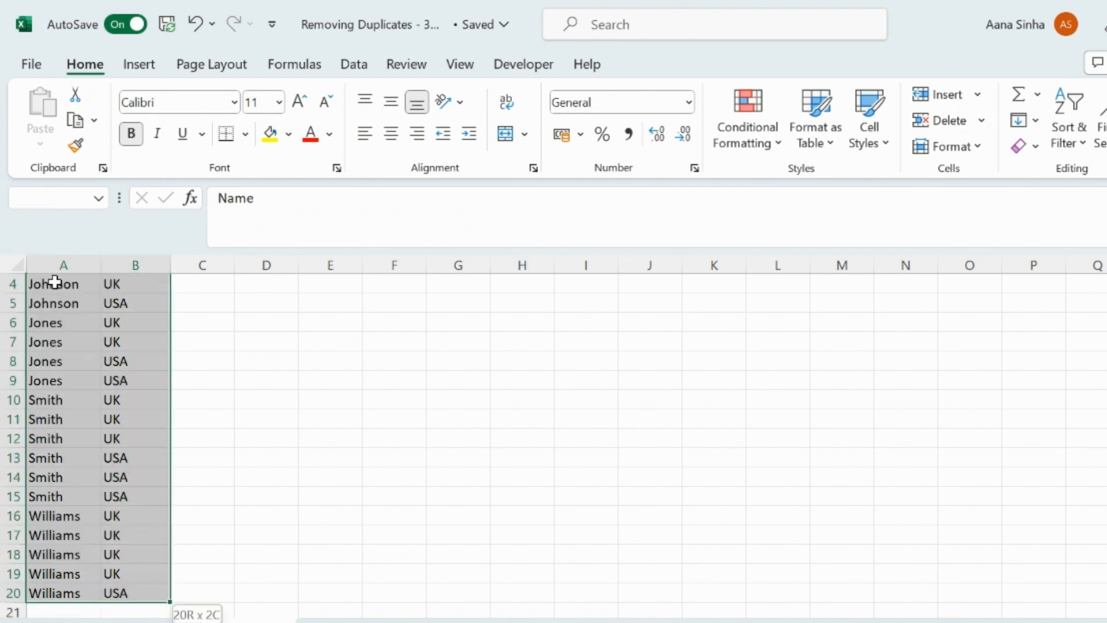
scroll(324, 366, "up", 1)
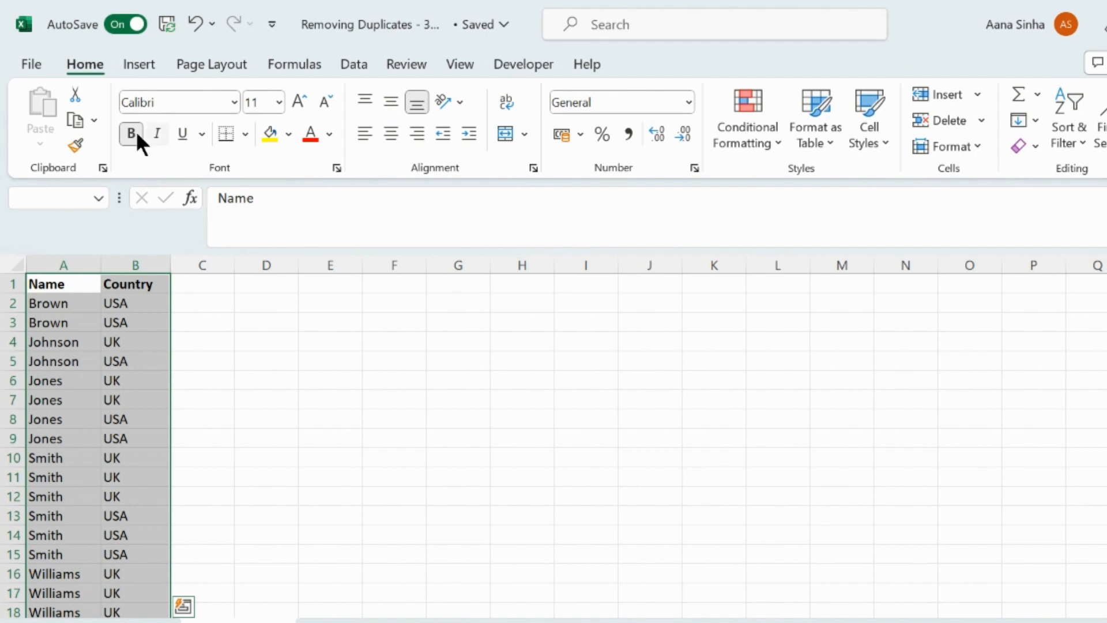
left_click(346, 63)
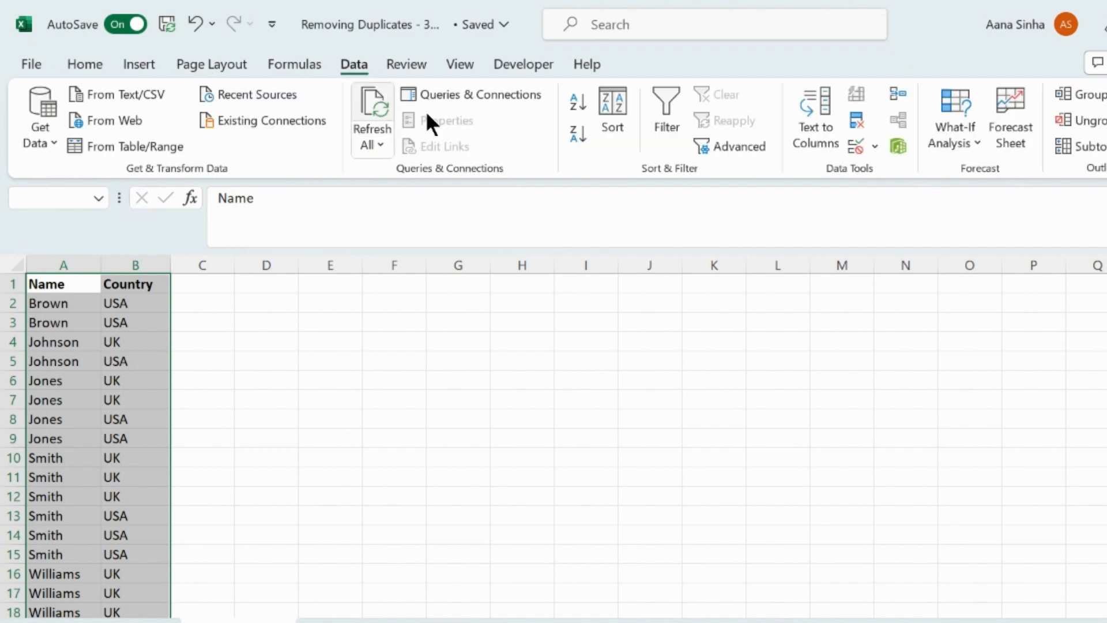
left_click(719, 147)
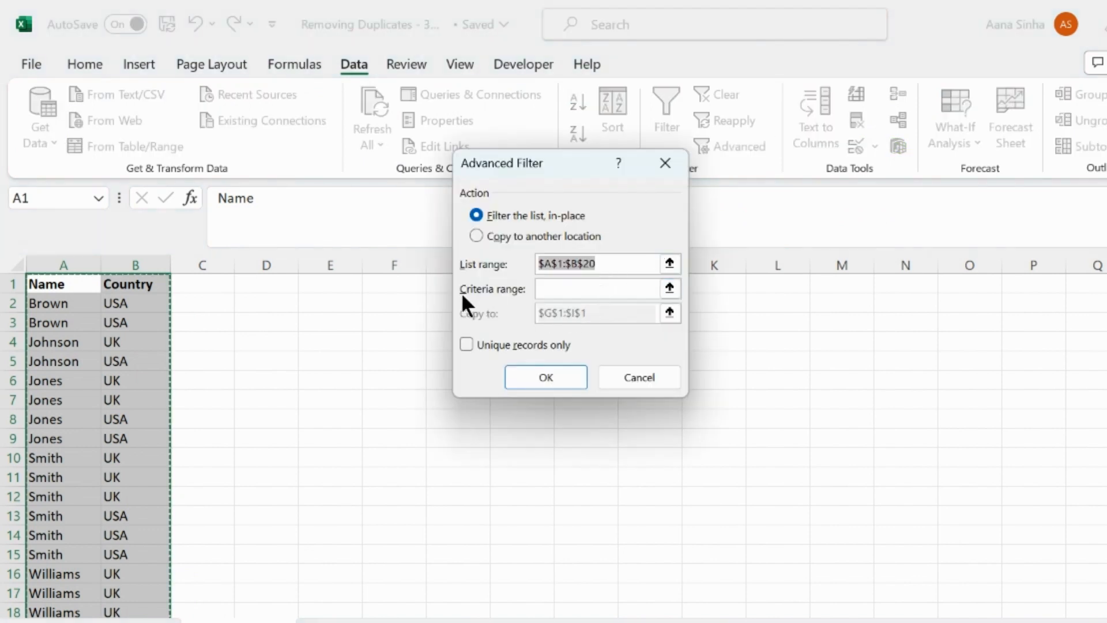
left_click(670, 264)
left_click(73, 284)
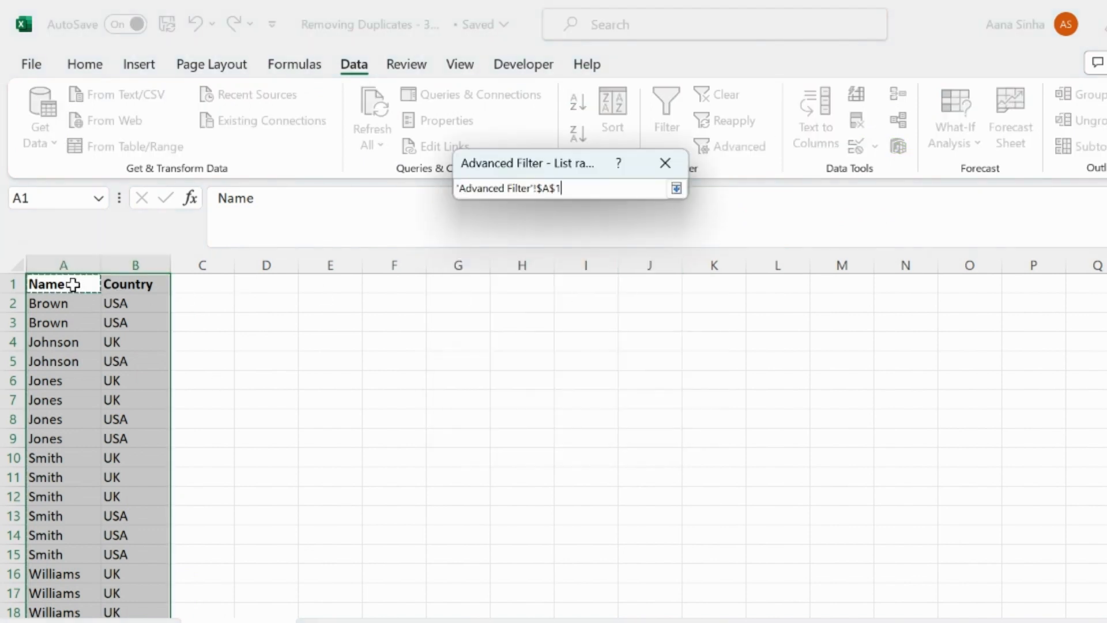
key("ctrl+shift+Right")
key("ctrl+shift+Down")
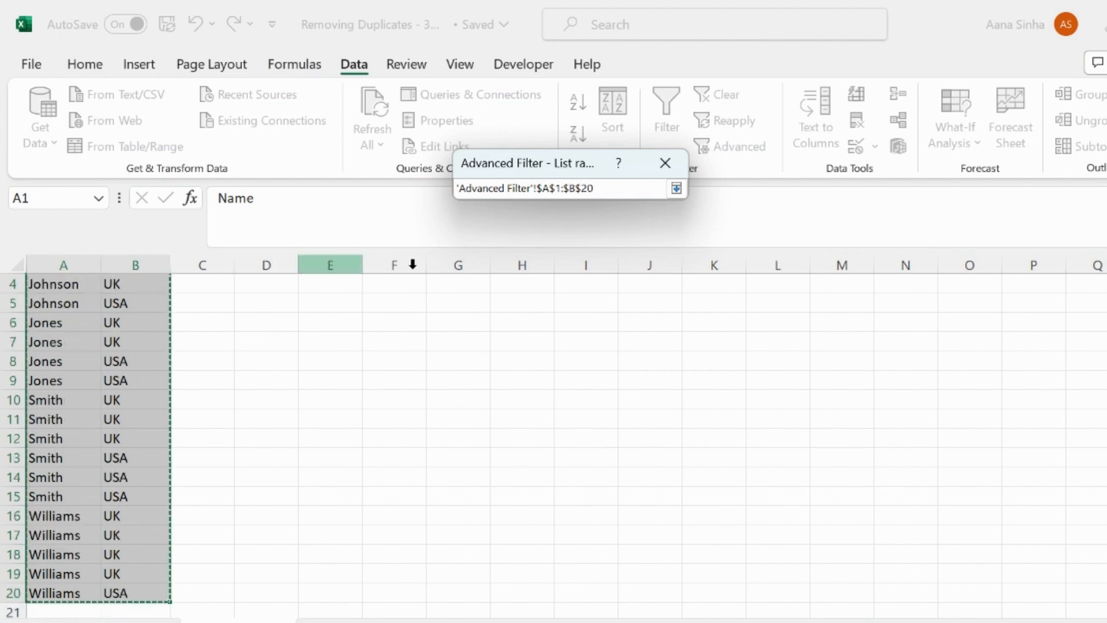
left_click(676, 188)
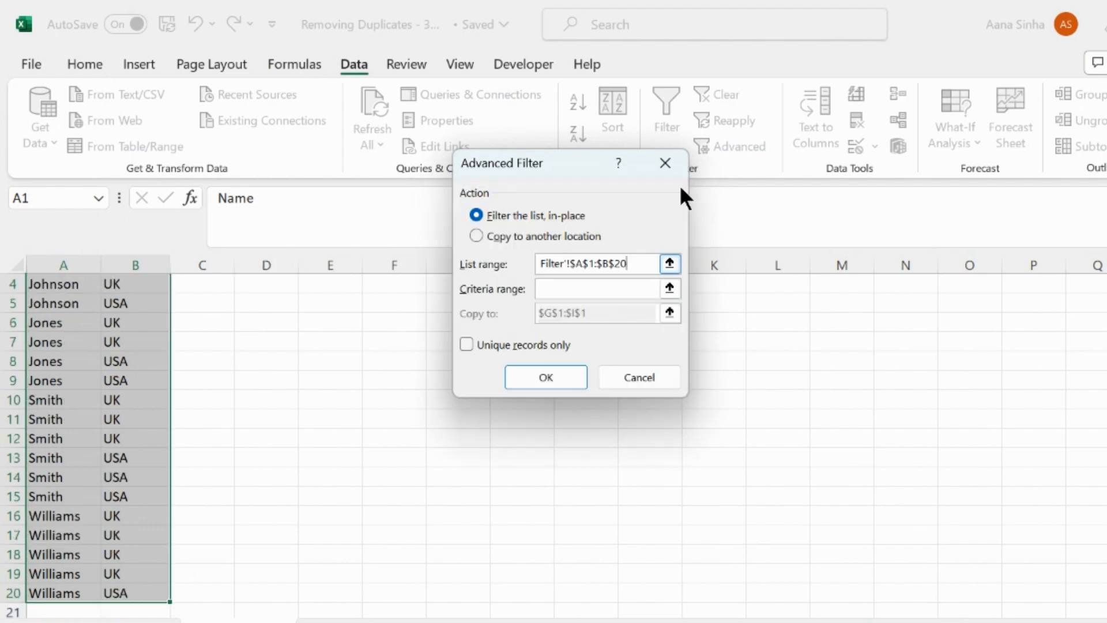
Step: Have the Advanced Filter copy unique records only to another location starting at G1, and run it
left_click(476, 235)
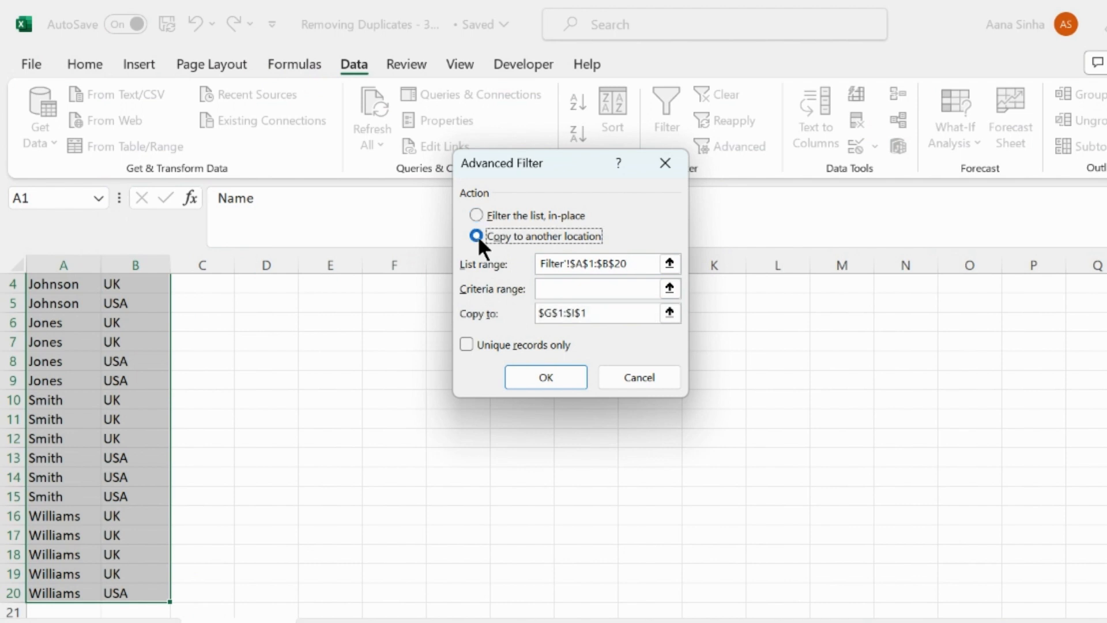
left_click(669, 312)
left_click(468, 290)
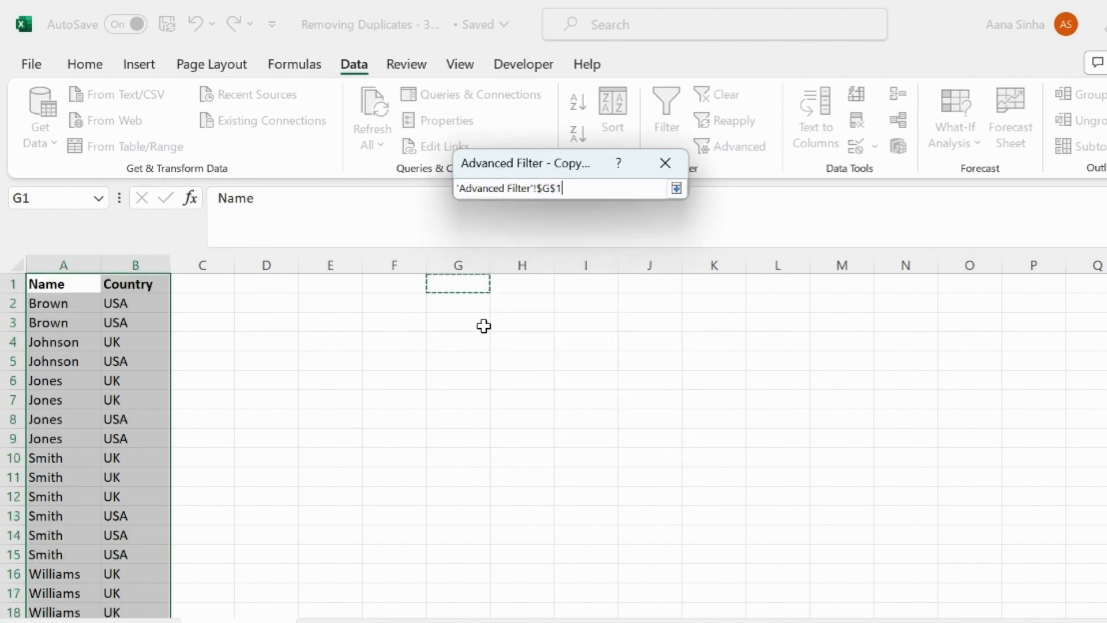
left_click(674, 189)
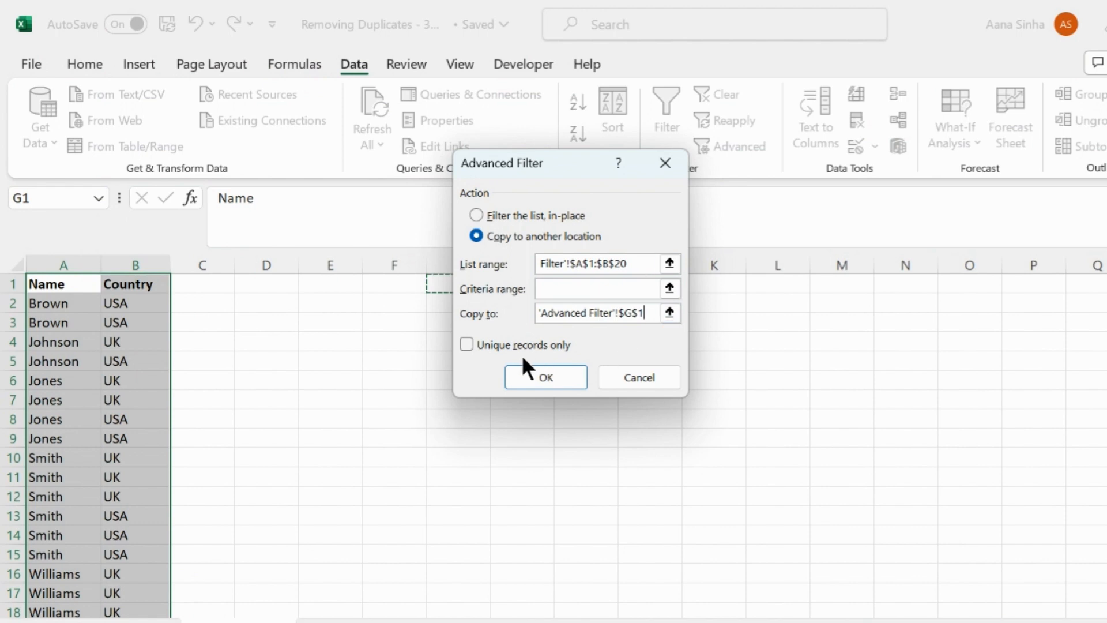
left_click(466, 343)
left_click(535, 380)
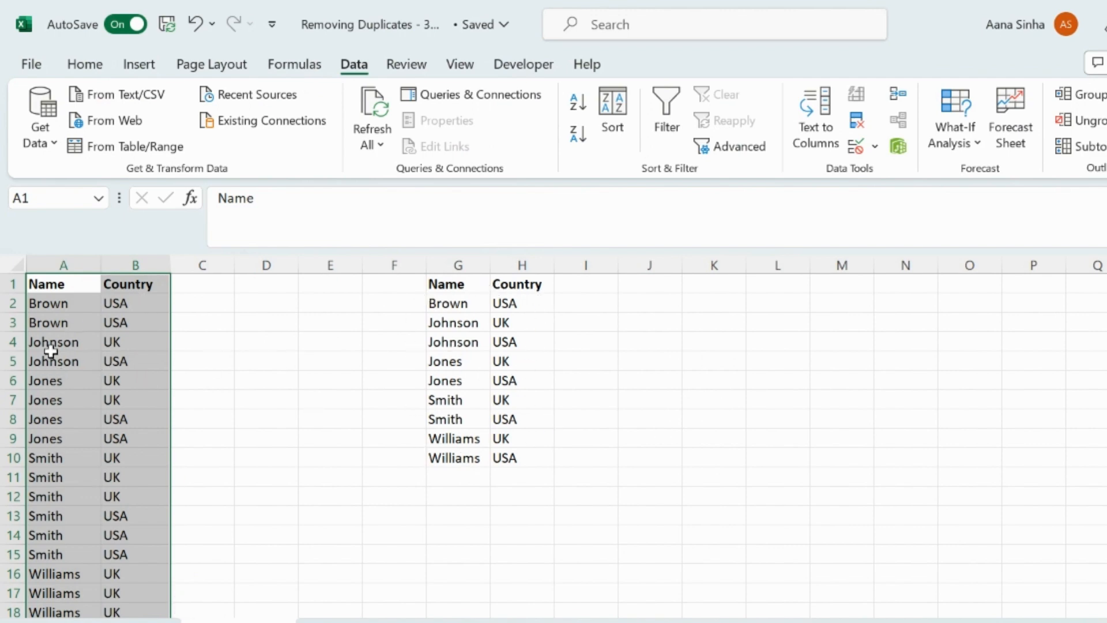
Step: Compare the source record in row 6 with the matching row G5:H5 of the filtered copy
left_click(38, 380)
left_click(154, 385)
left_click(457, 361)
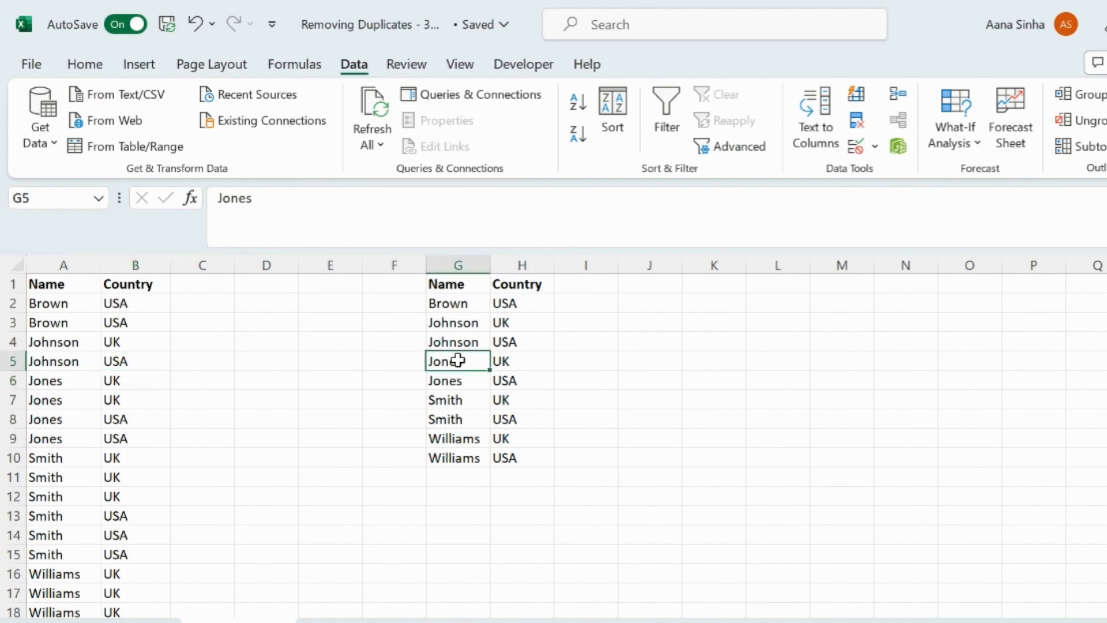
left_click(501, 361)
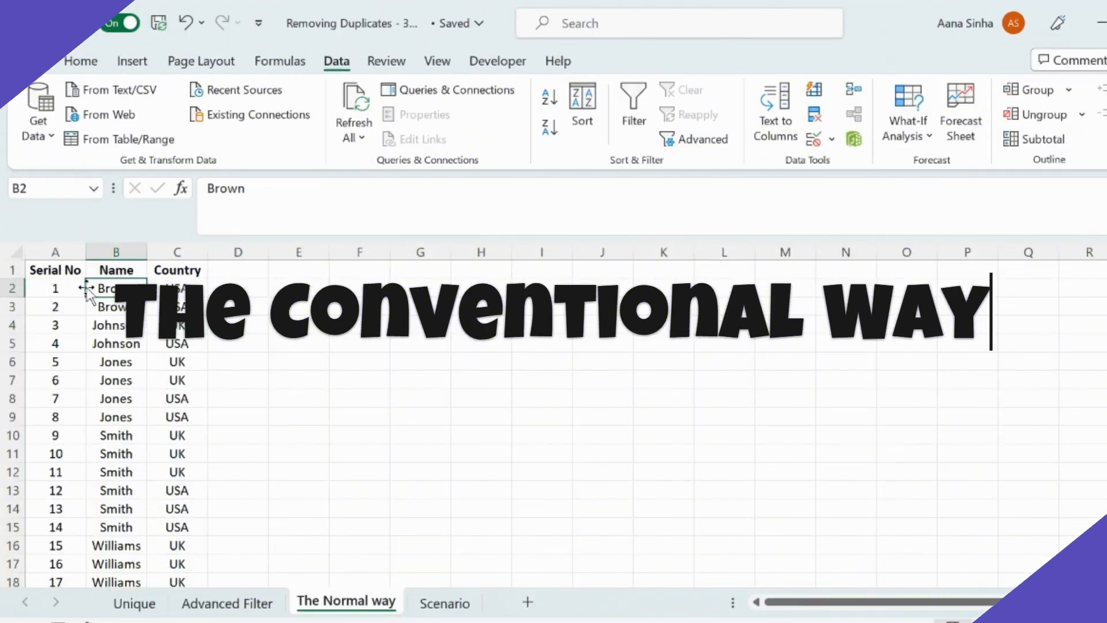
Step: Copy the Serial No, Name and Country table A1:C20 on The Normal way sheet to H1
left_click(53, 270)
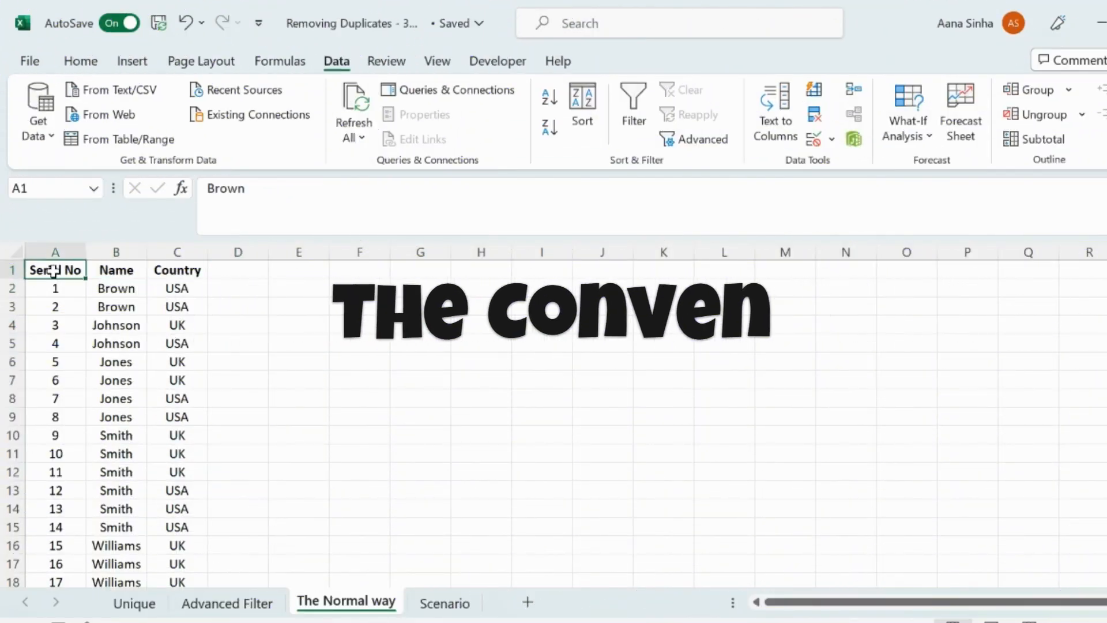
key("shift+Right")
key("shift+Right")
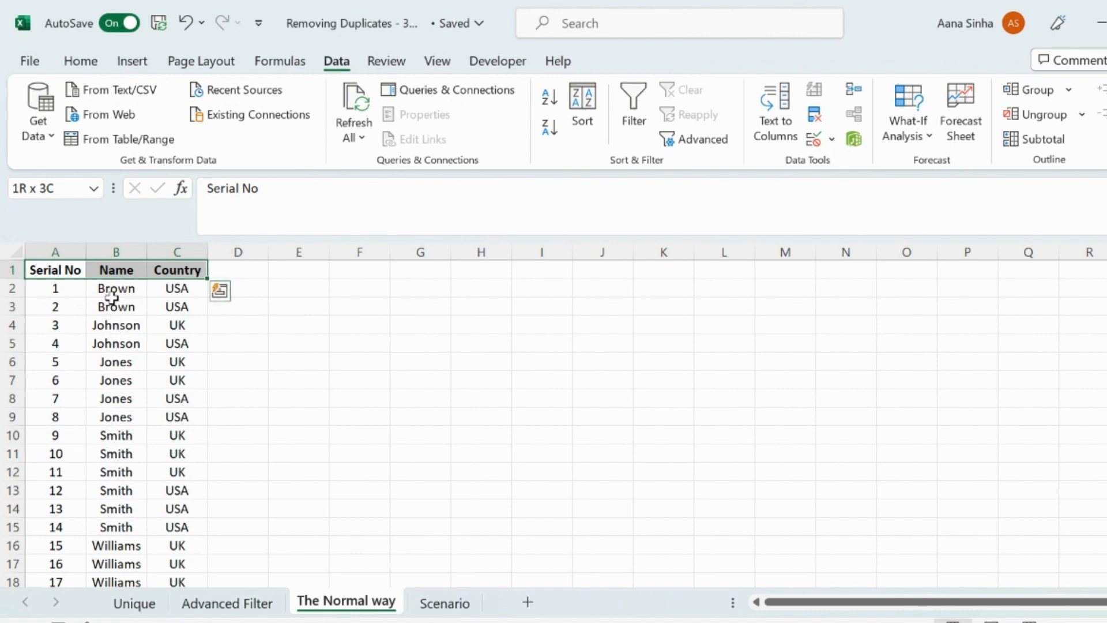
key("ctrl+shift+Down")
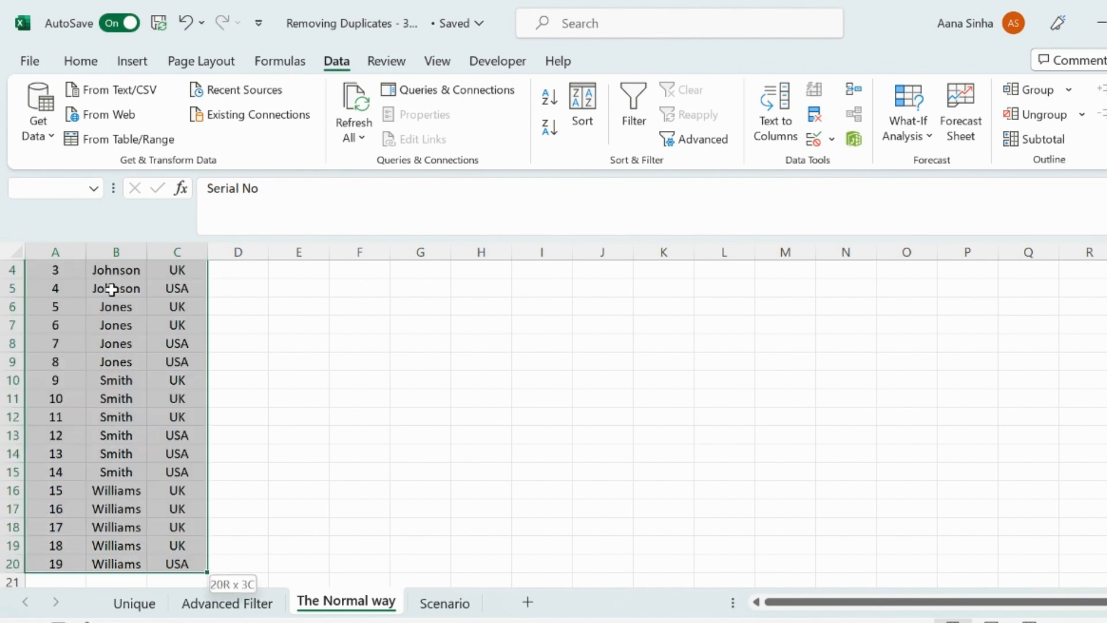
key("ctrl+c")
key("Up")
key("Right")
key("Right")
key("Right")
key("Right")
key("Right")
key("Right")
key("Right")
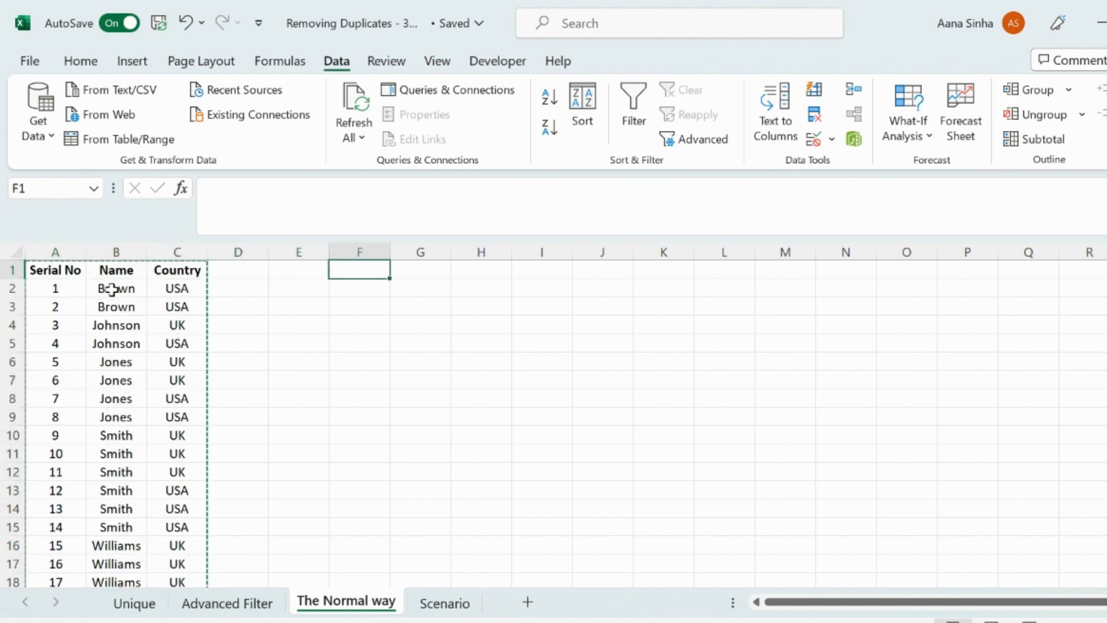
key("ctrl+v")
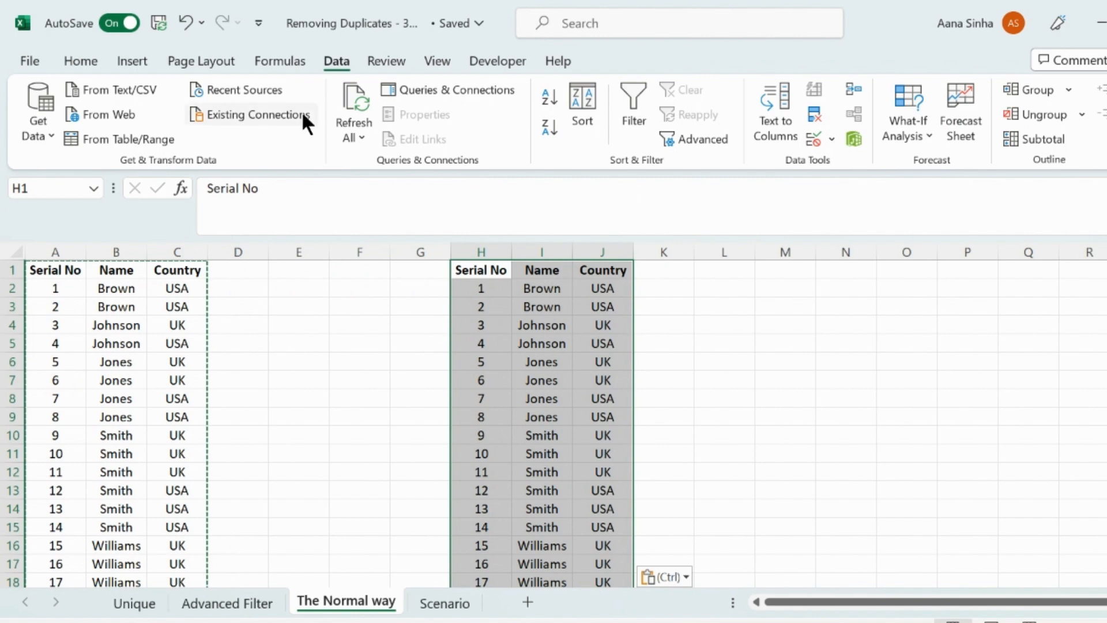
Step: Remove duplicates from the copied table at H1, checking only the Name and Country columns and excluding Serial No
left_click(813, 113)
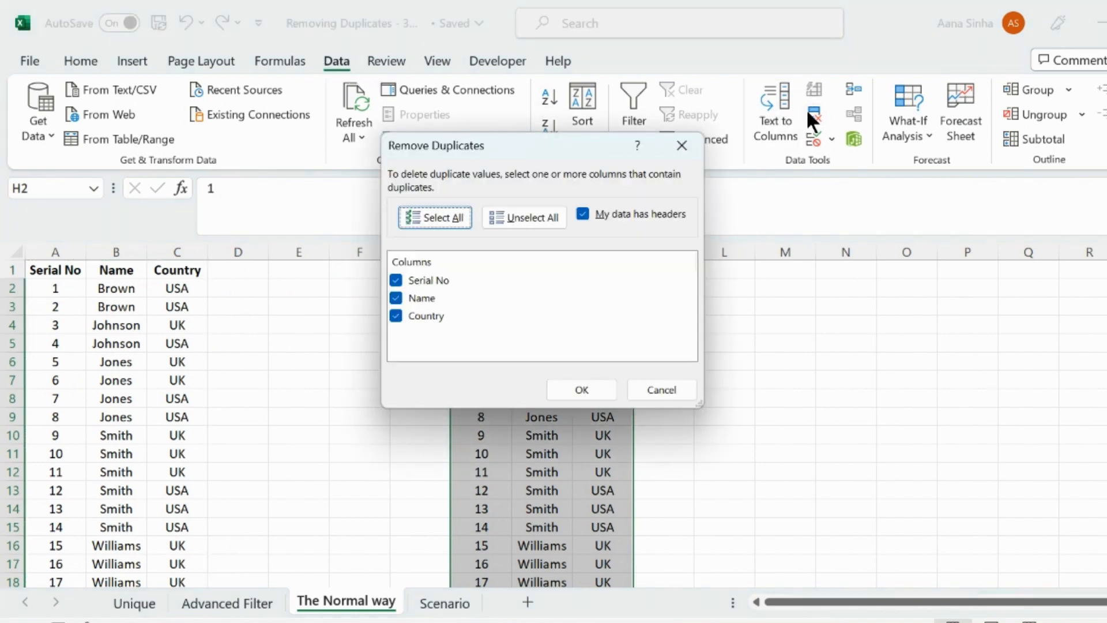
left_click(436, 279)
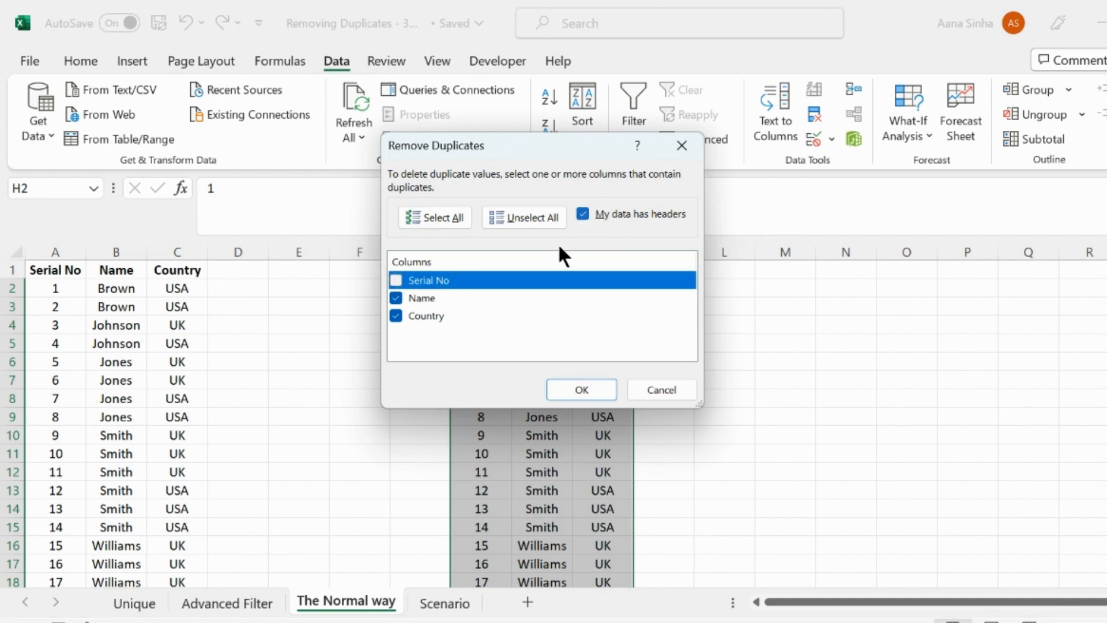
left_click(593, 390)
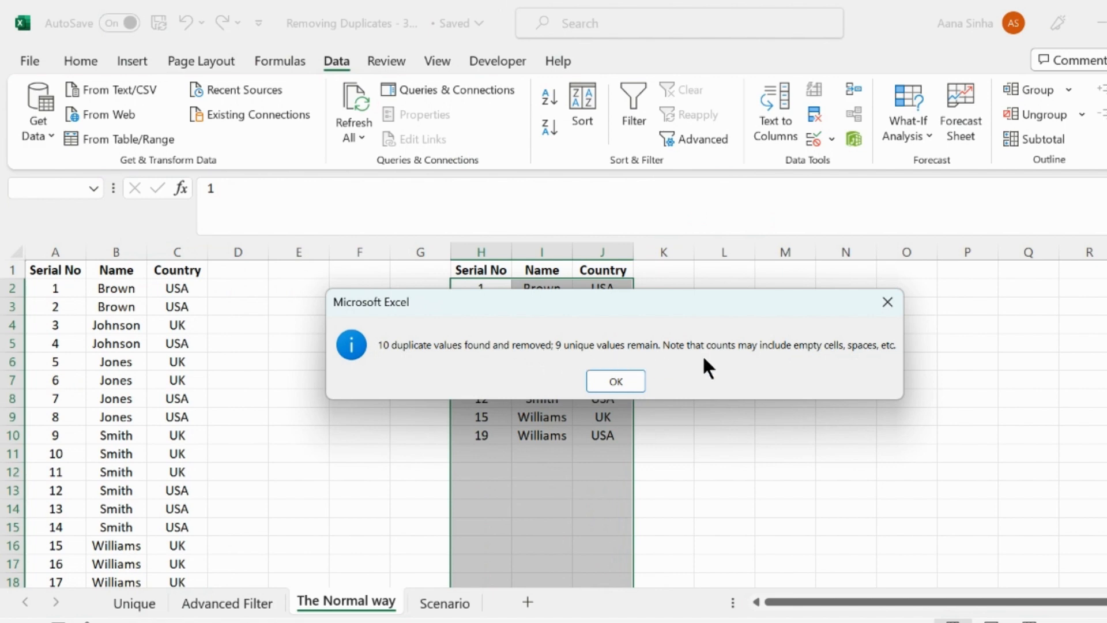
left_click(616, 382)
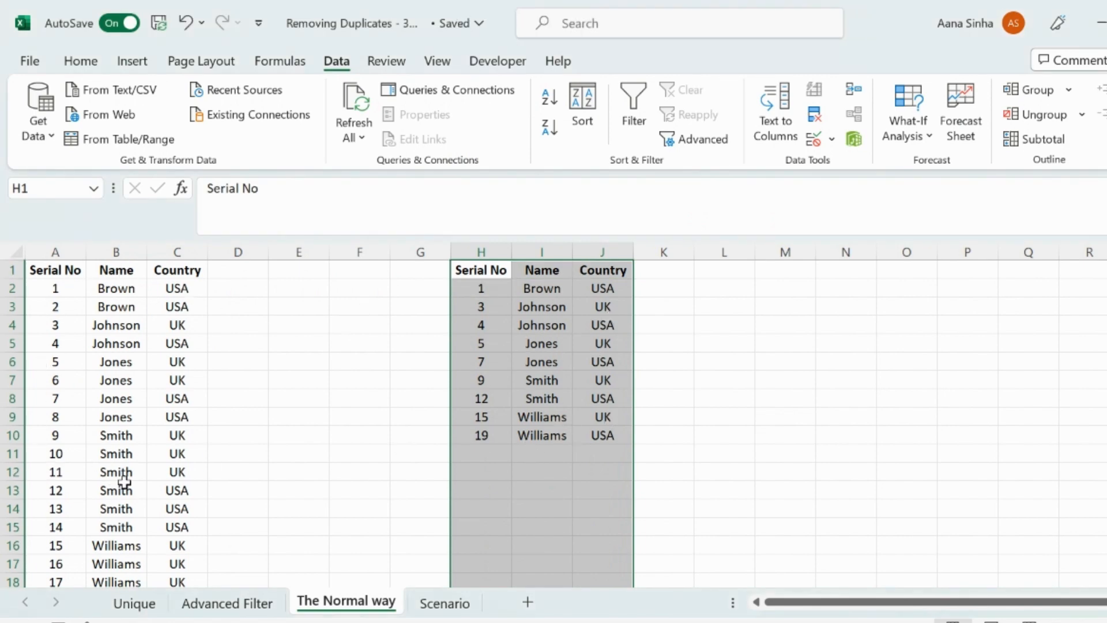
Step: Compare the repeated source records in rows 6 and 7 with the record kept at H5 in the deduplicated table
left_click(487, 346)
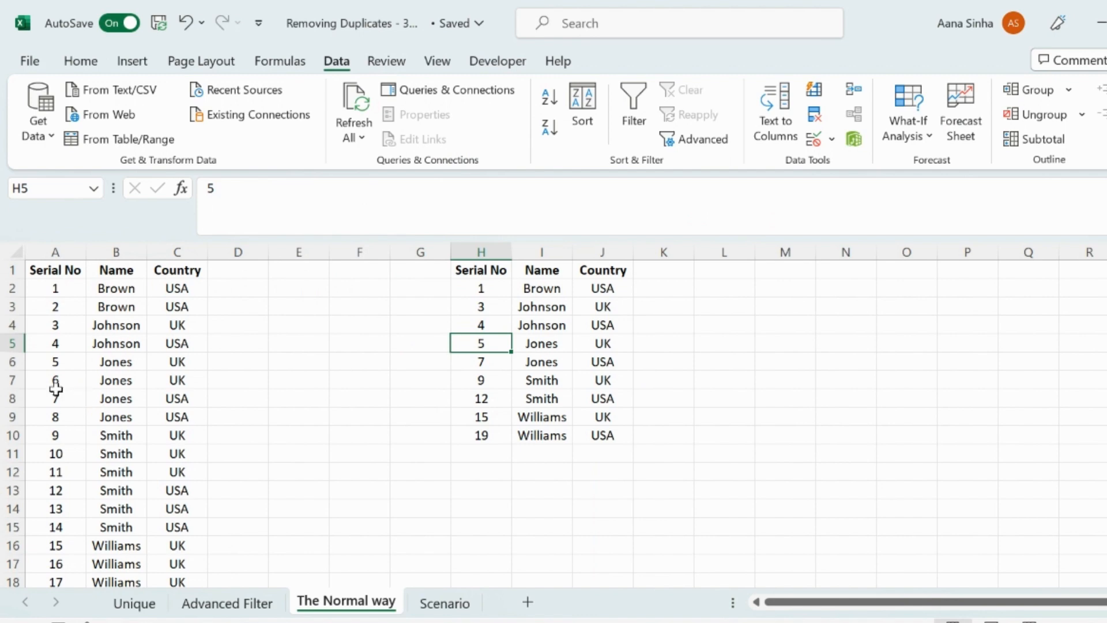
left_click(16, 363)
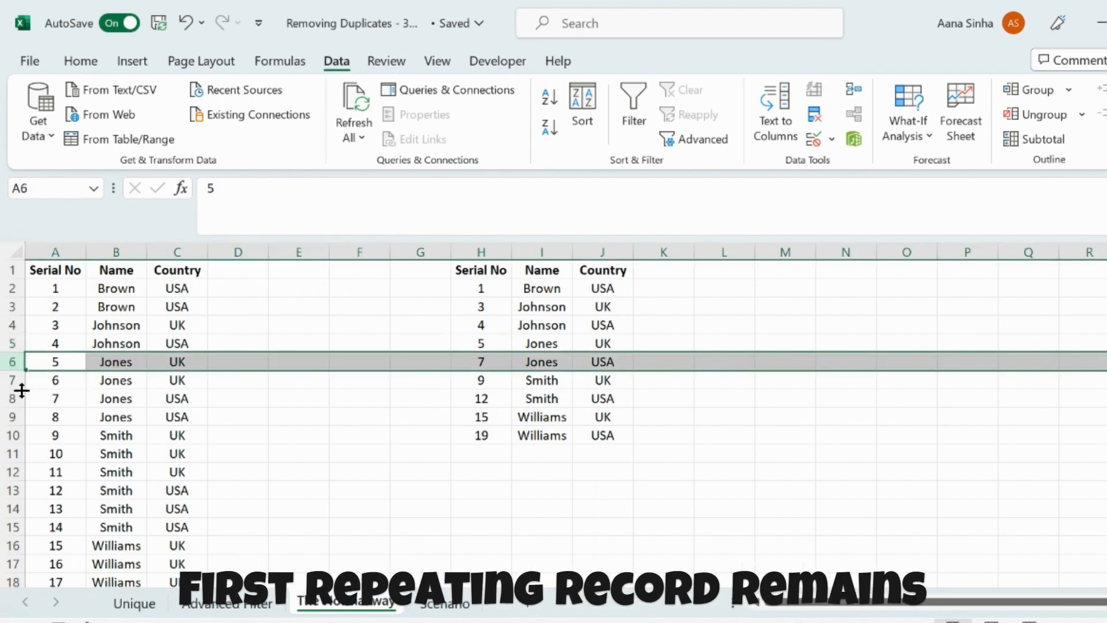
left_click(8, 380)
left_click(11, 361)
left_click(490, 344)
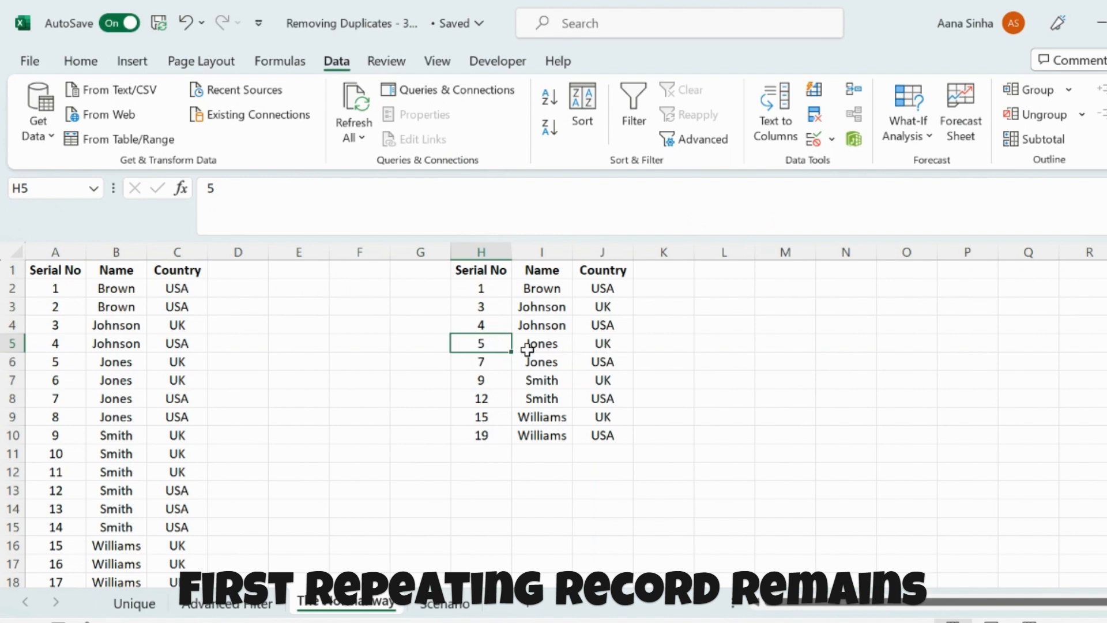
left_click(12, 380)
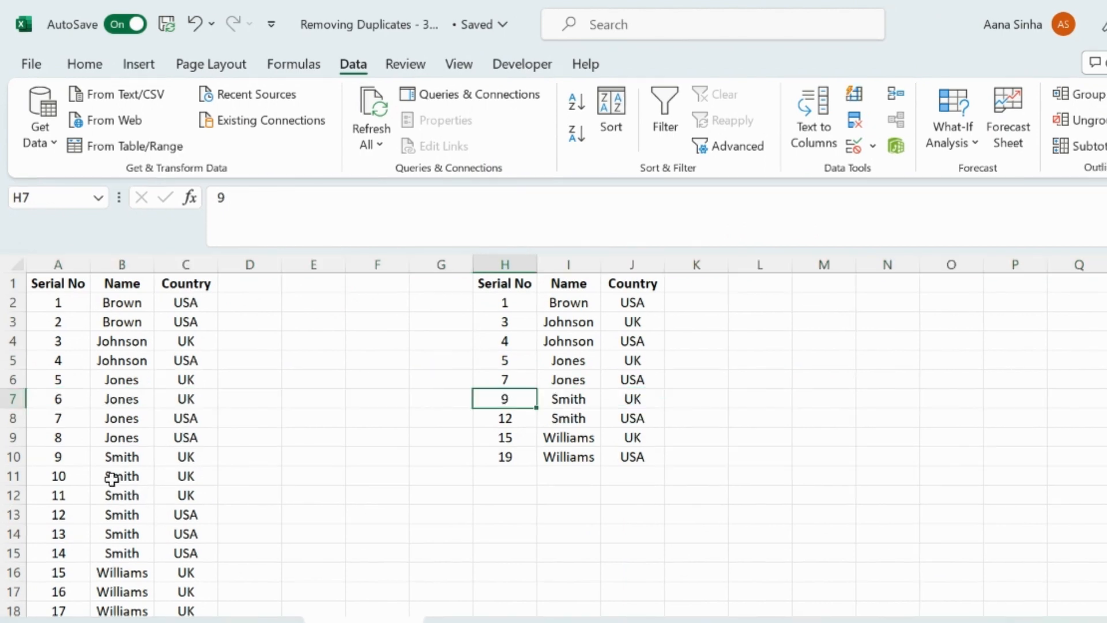
Step: Compare the repeated source records A10:C12 with the single matching record H7:J7 in the deduplicated table
left_click(57, 454)
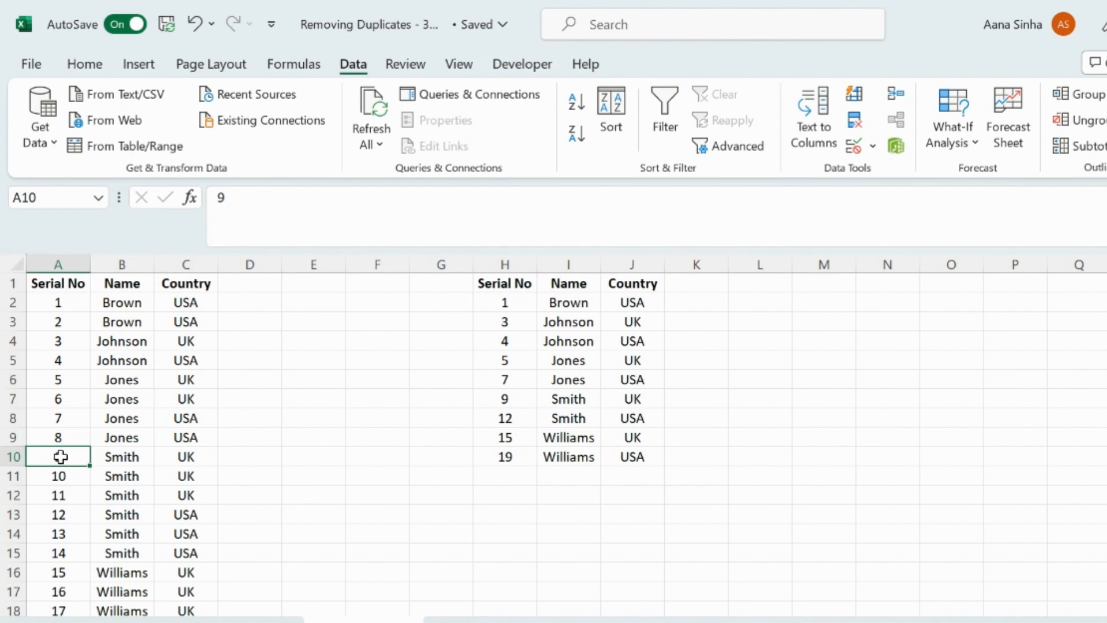
key("shift+Right")
key("shift+Right")
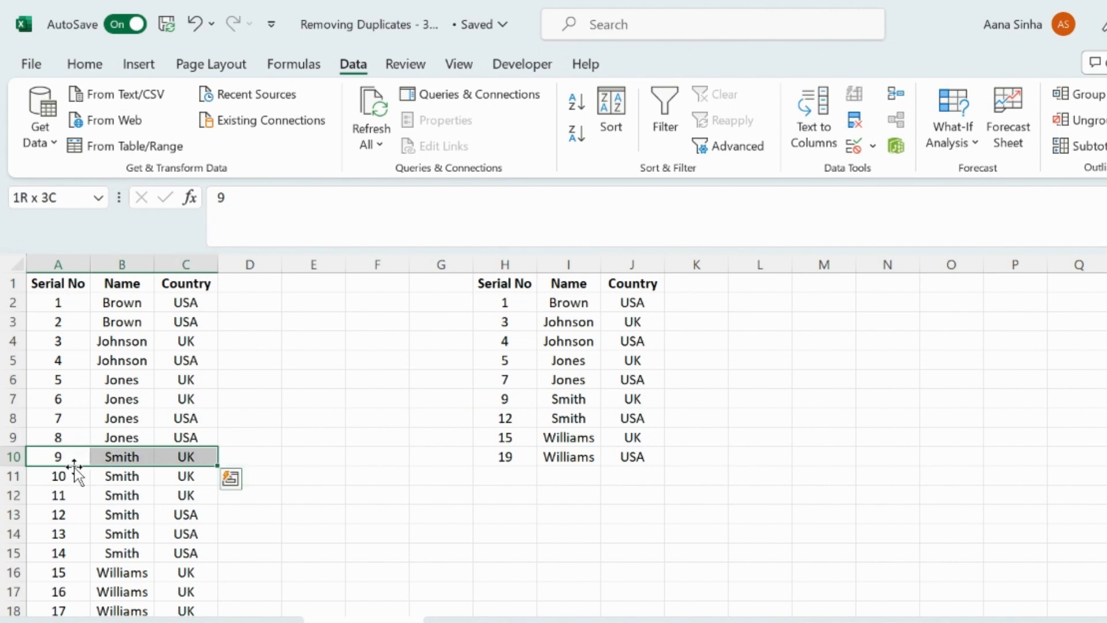
key("shift+Down")
key("shift+Down")
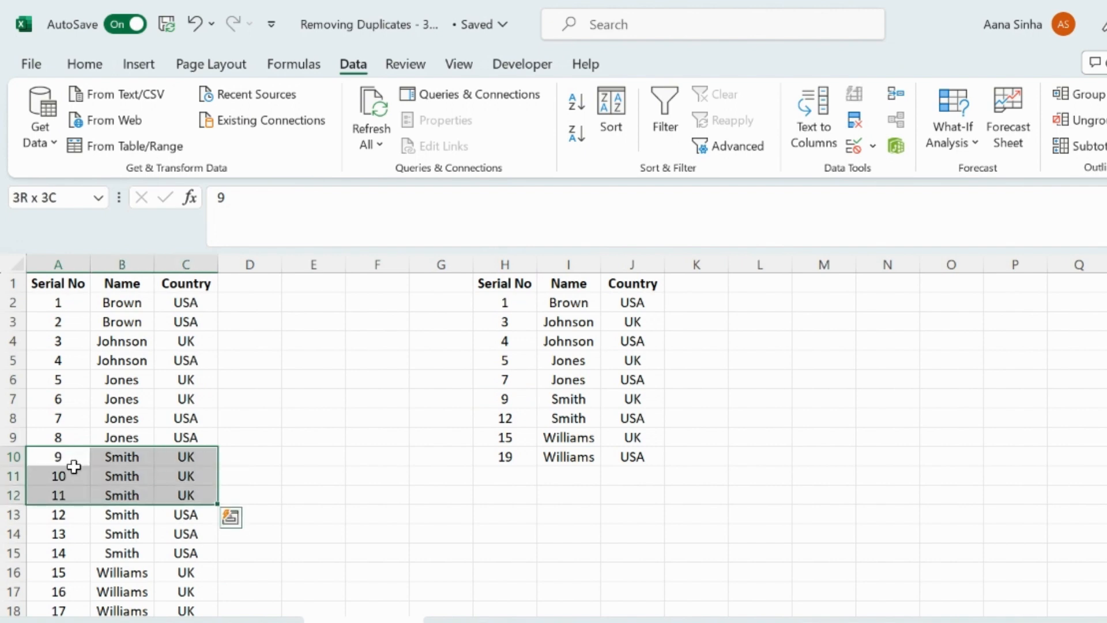
left_click(58, 461)
left_click(13, 456)
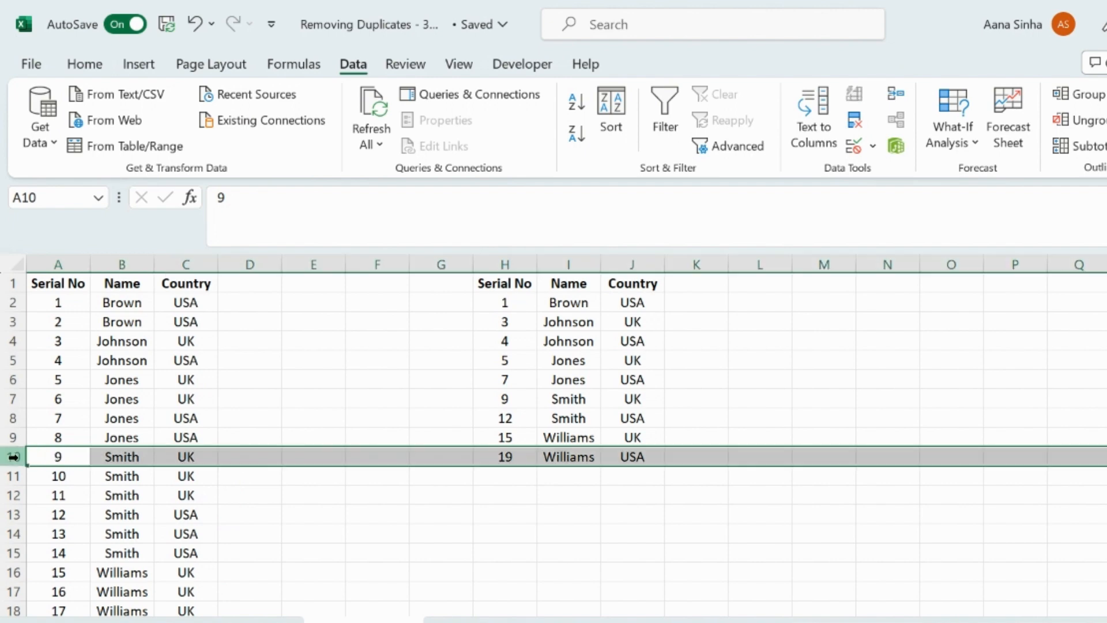
key("Right")
key("Right")
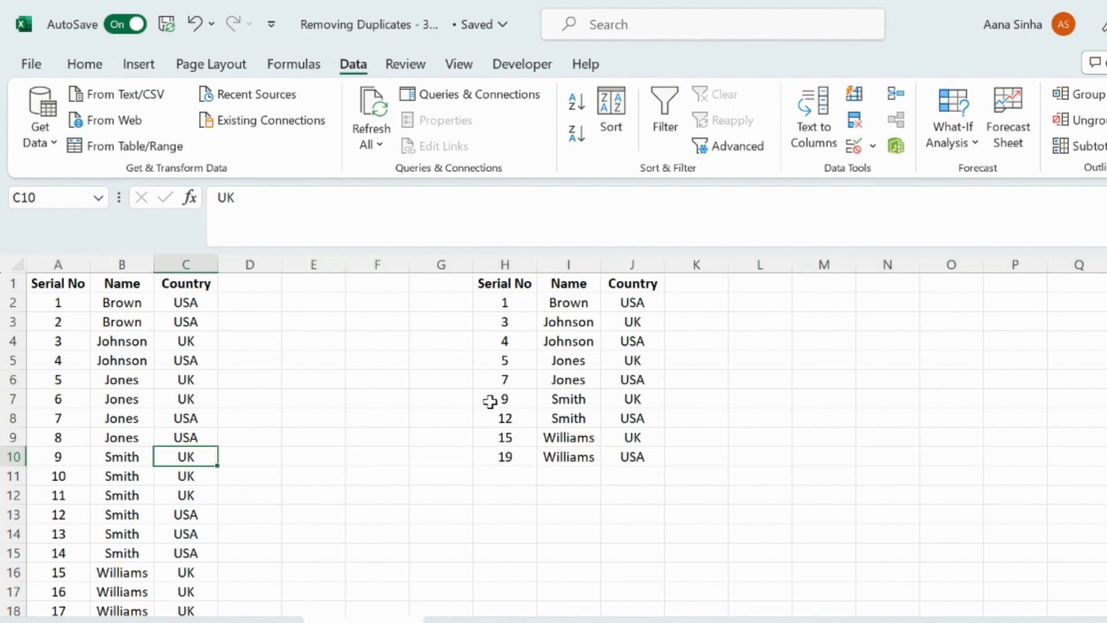
left_click(490, 402)
key("shift+Right")
key("shift+Right")
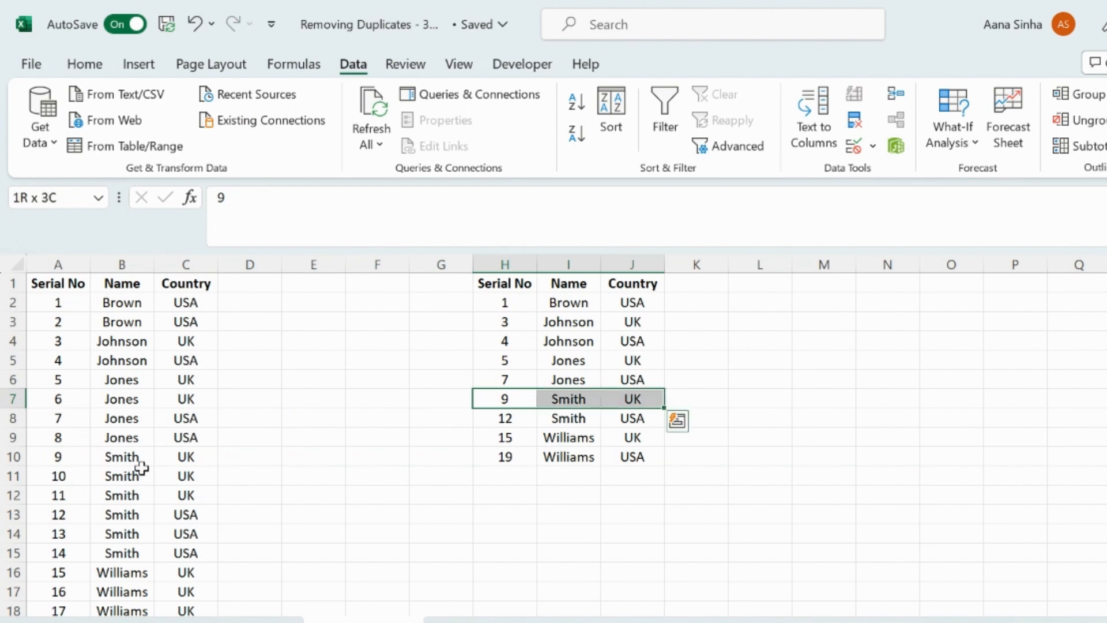
Step: Check the repeated source records A11:C12 against the deduplicated table around H8
left_click(59, 476)
key("shift+Down")
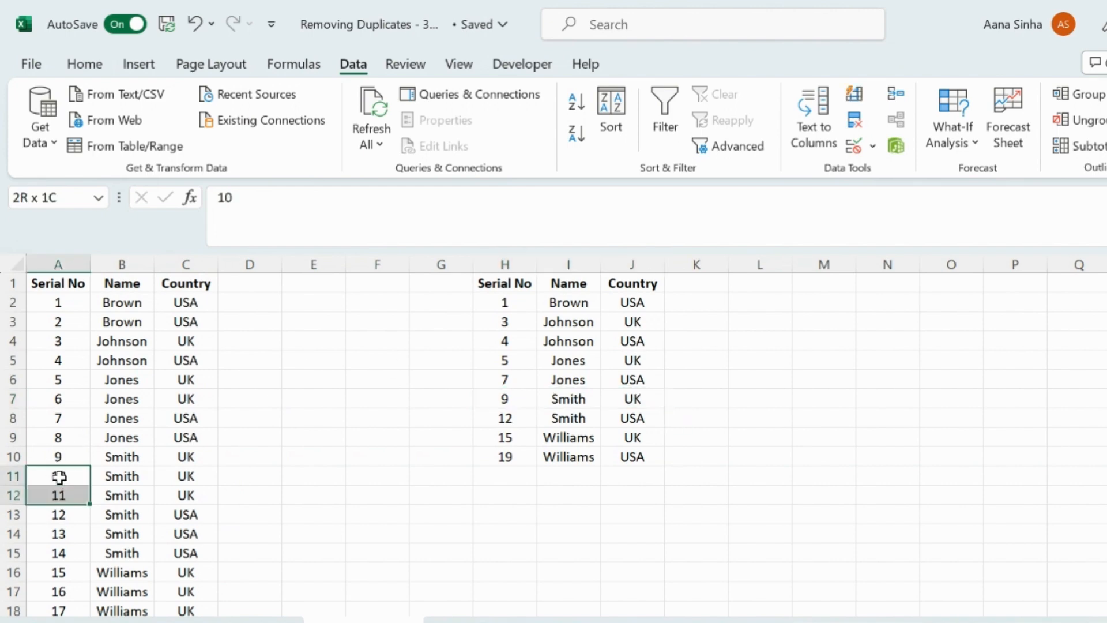
key("shift+Right")
key("shift+Right")
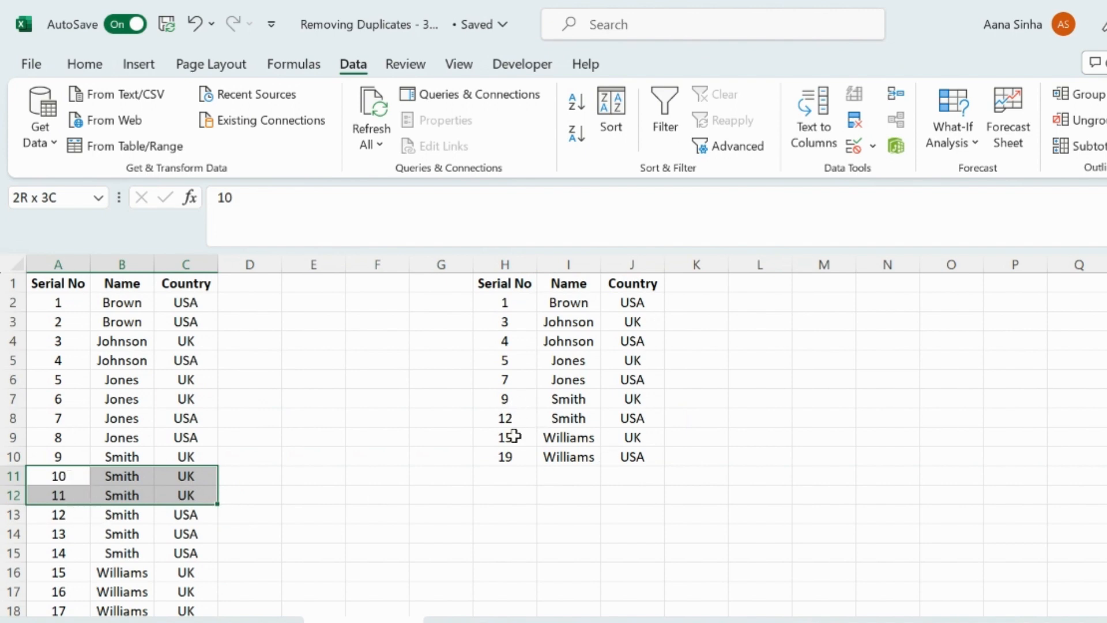
left_click(507, 420)
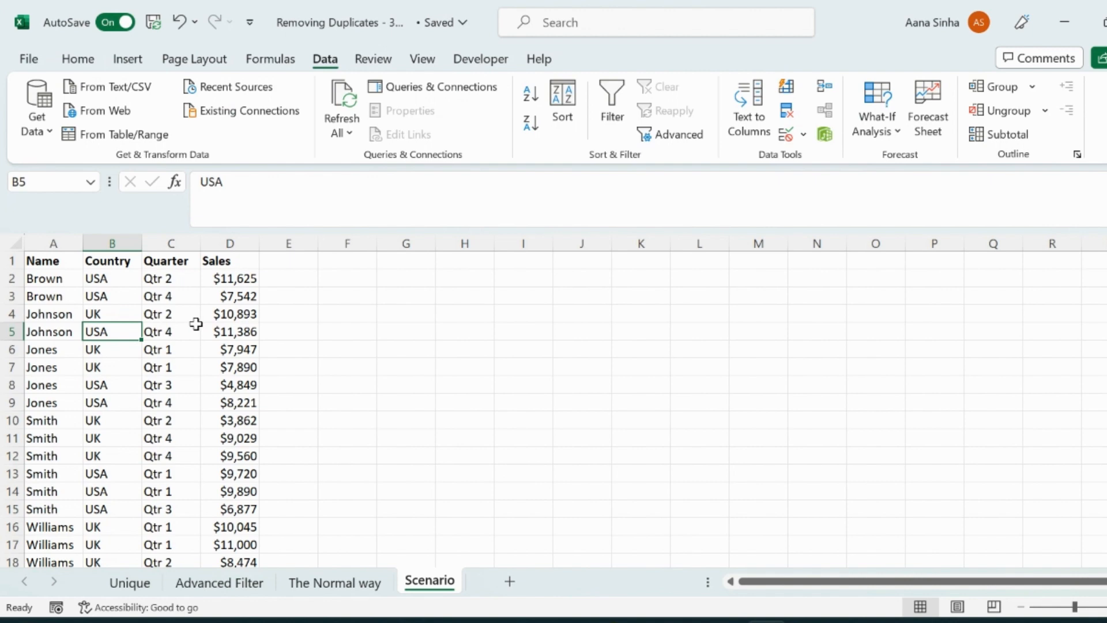
Step: Examine the Name, Country, Quarter and Sales columns of the sales table on the Scenario sheet
left_click(155, 316)
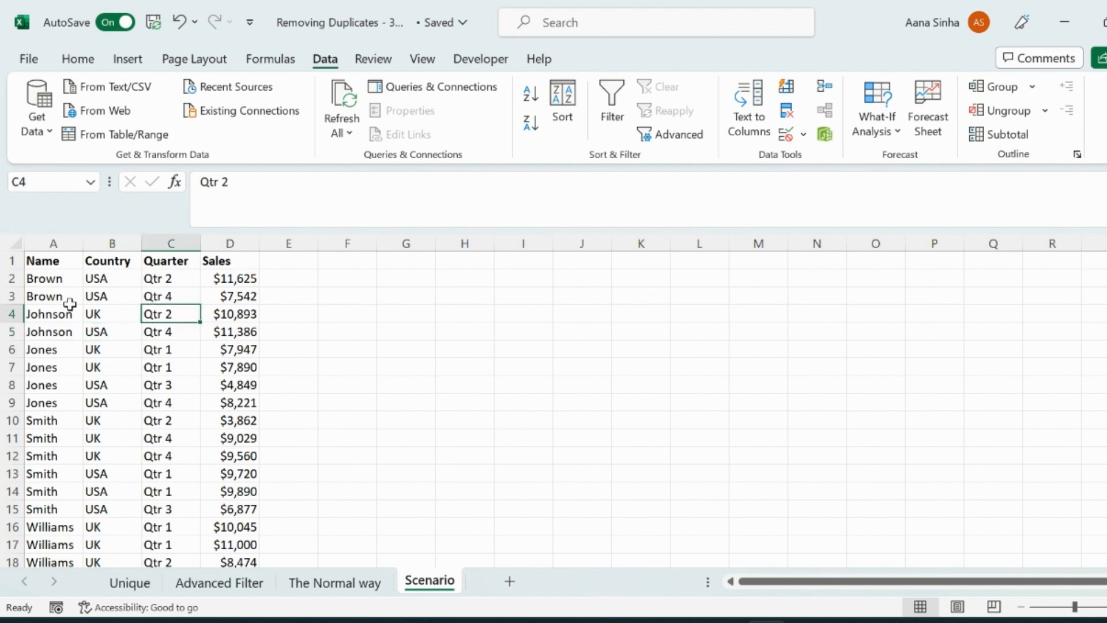
left_click(59, 245)
left_click(93, 243)
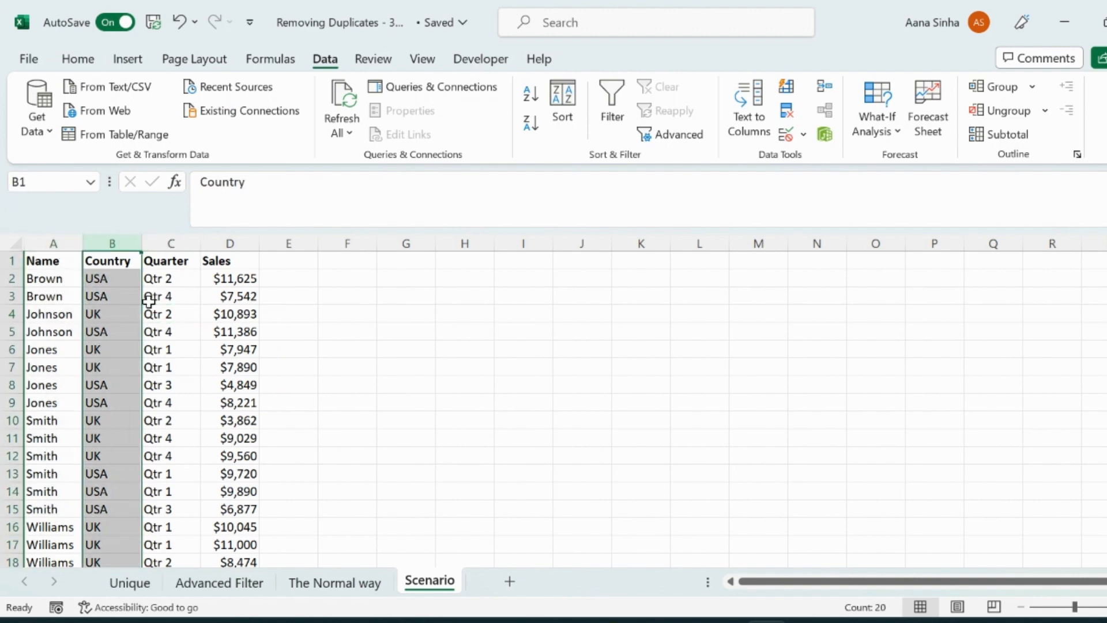
left_click(55, 281)
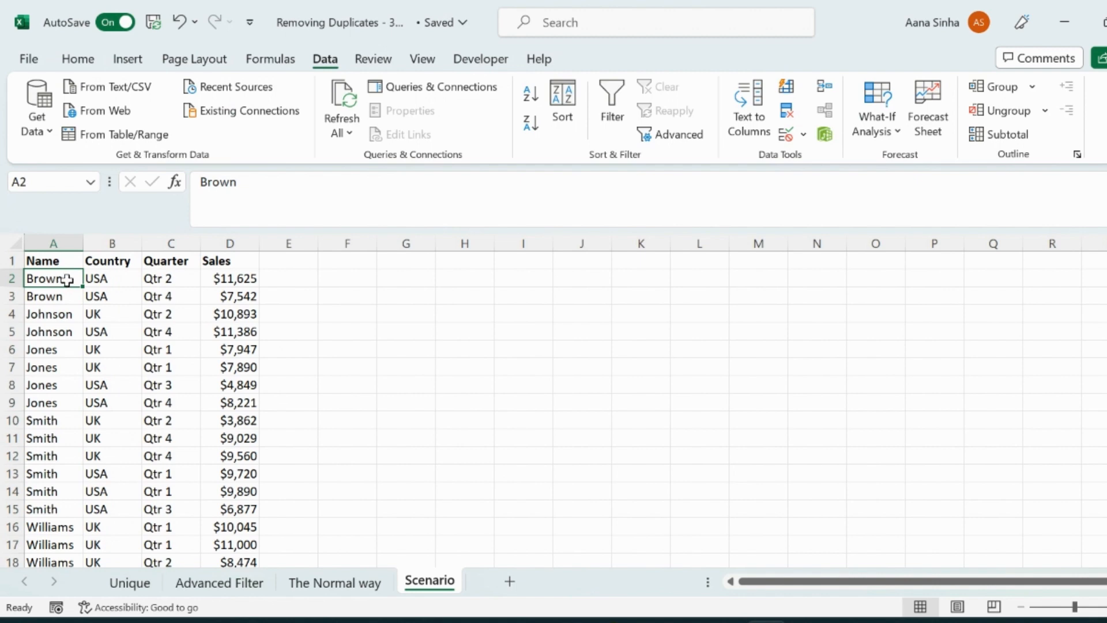
left_click(105, 279)
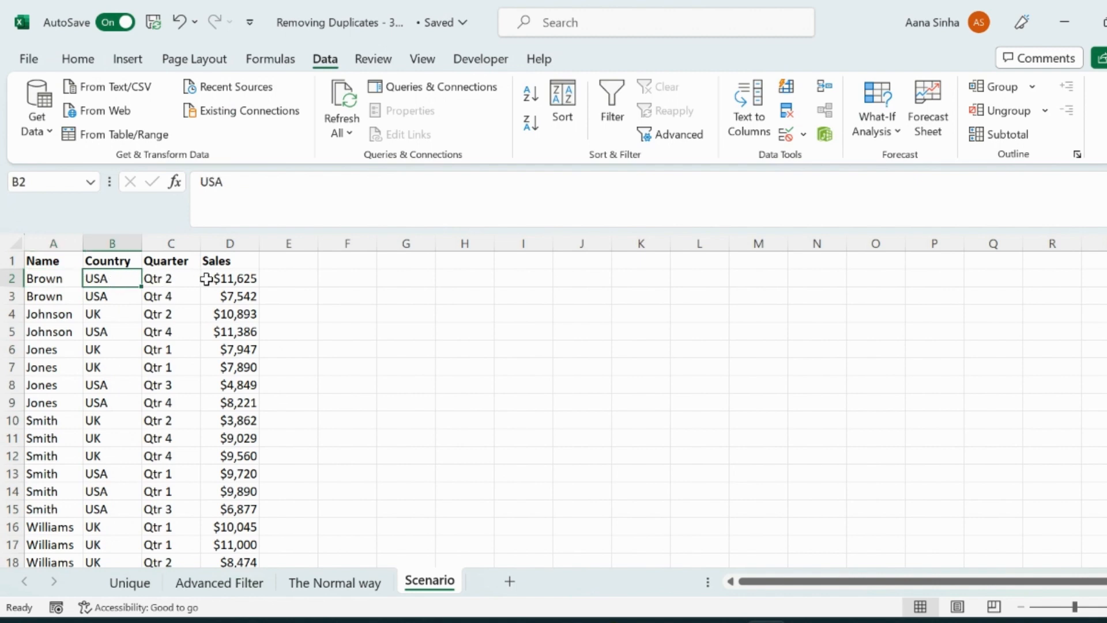
left_click(164, 281)
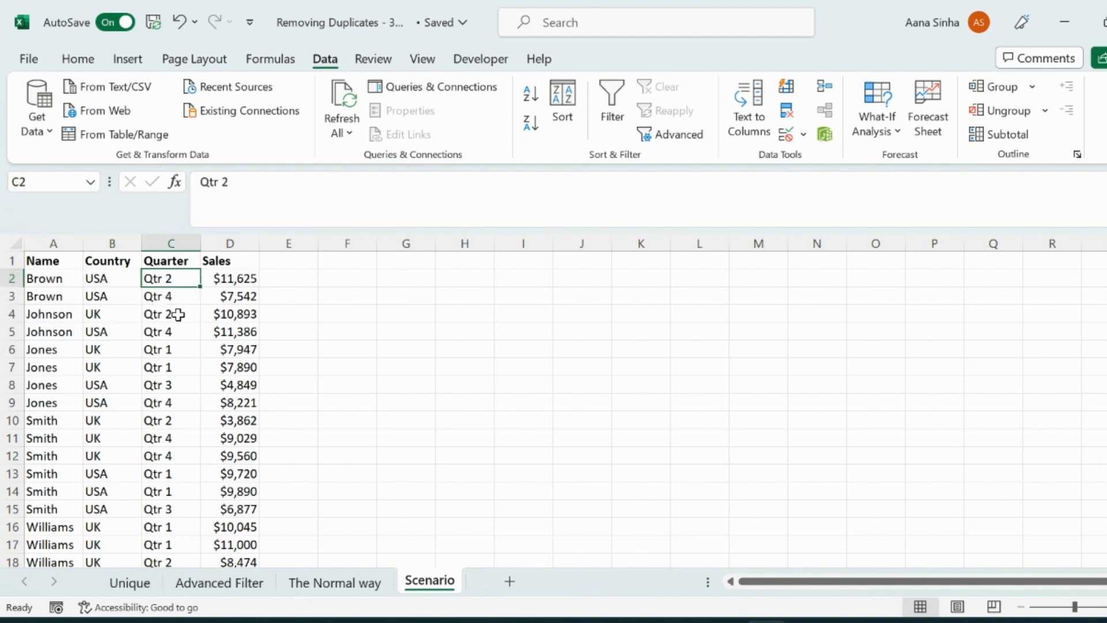
left_click(228, 241)
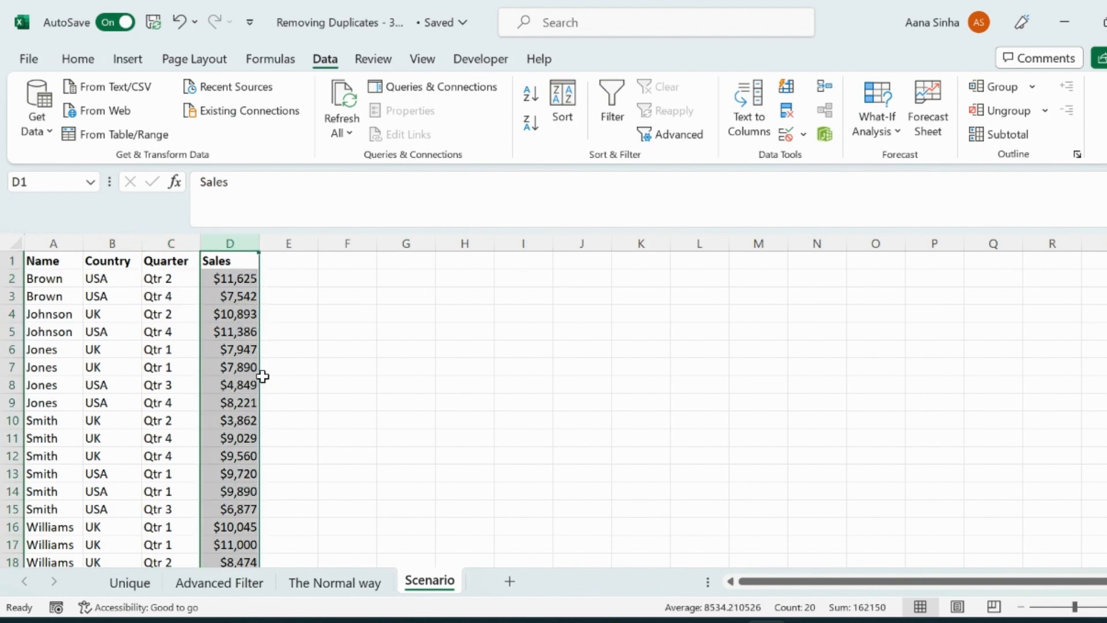
Step: Compare records A11:D12 of the sales table for matching Name, Country and Quarter
left_click(47, 347)
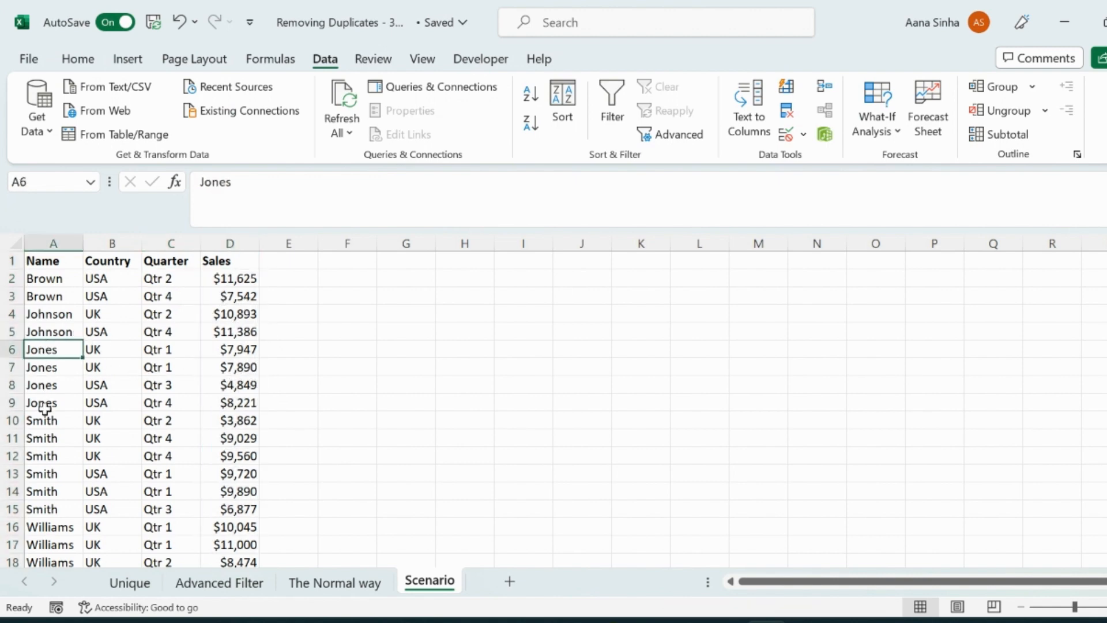
left_click(47, 438)
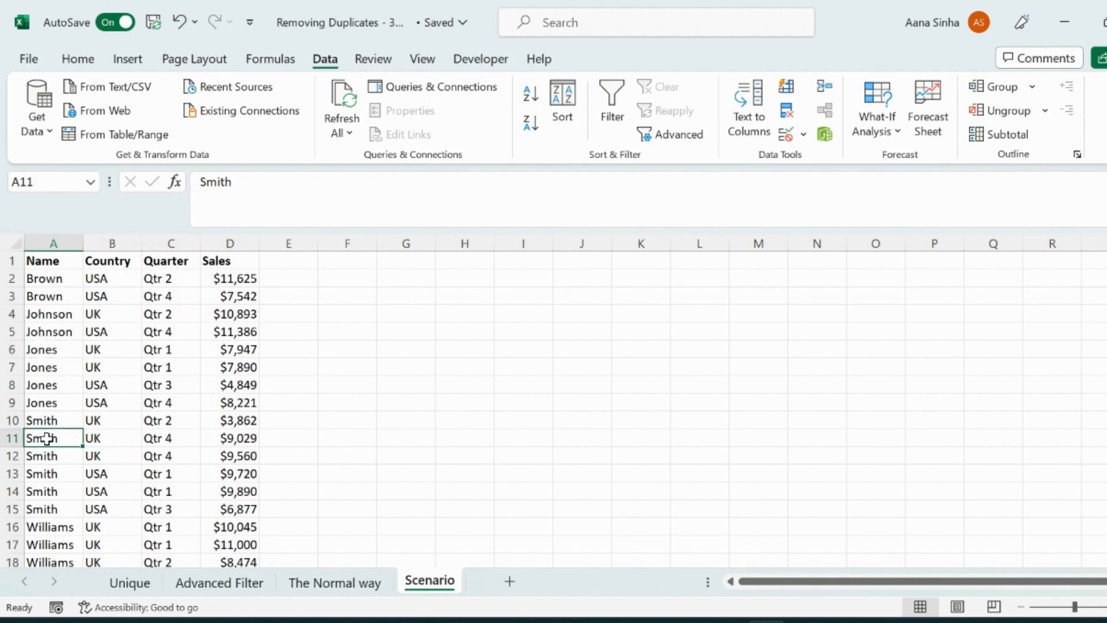
key("shift+Right")
key("shift+Right")
key("shift+Right")
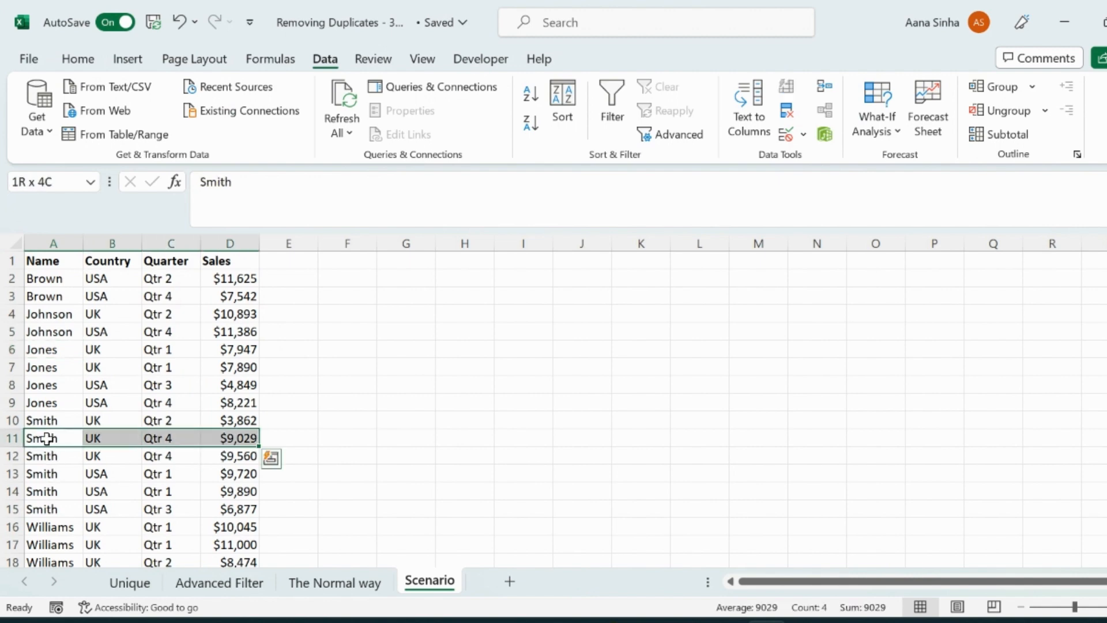
key("shift+Down")
scroll(46, 438, "down", 2)
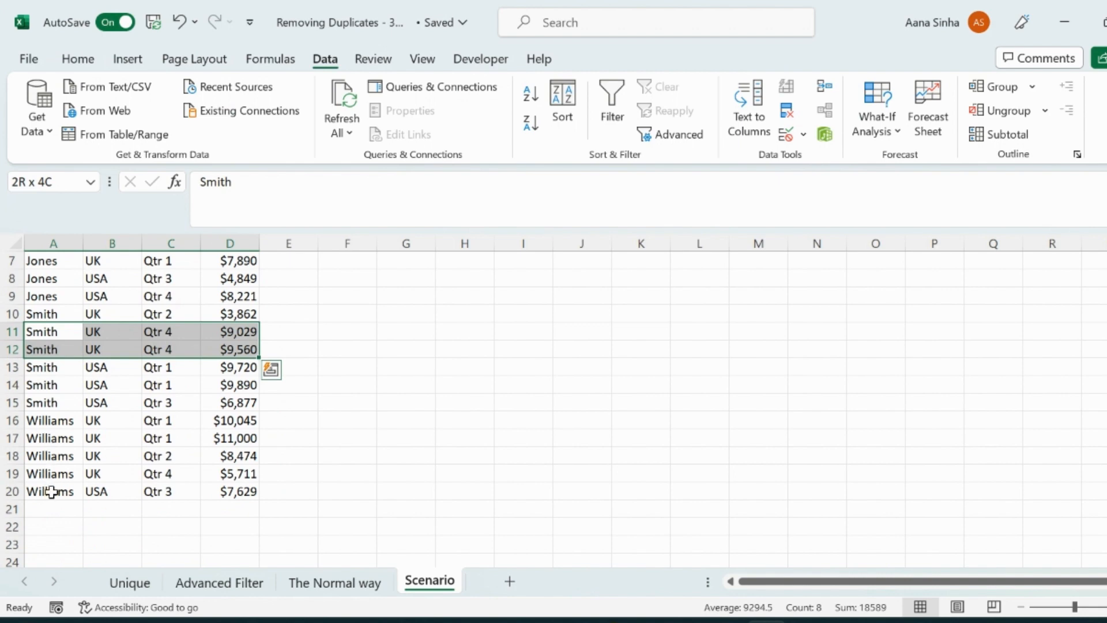
Step: Compare records A16:D17 of the sales table for matching Name, Country and Quarter
left_click(56, 441)
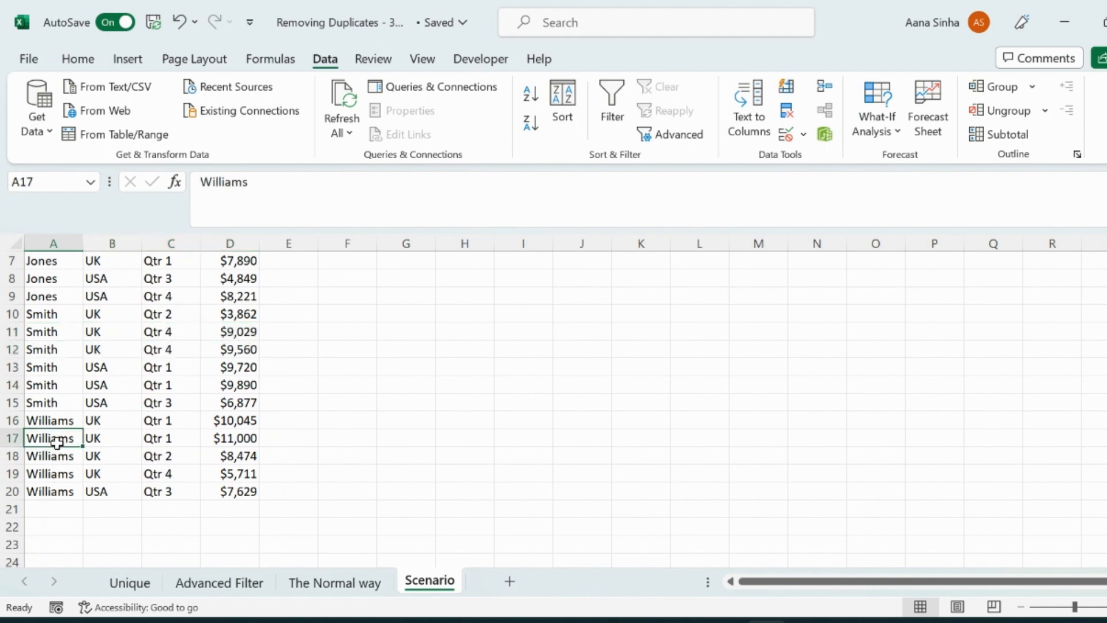
key("Up")
key("shift+Right")
key("shift+Right")
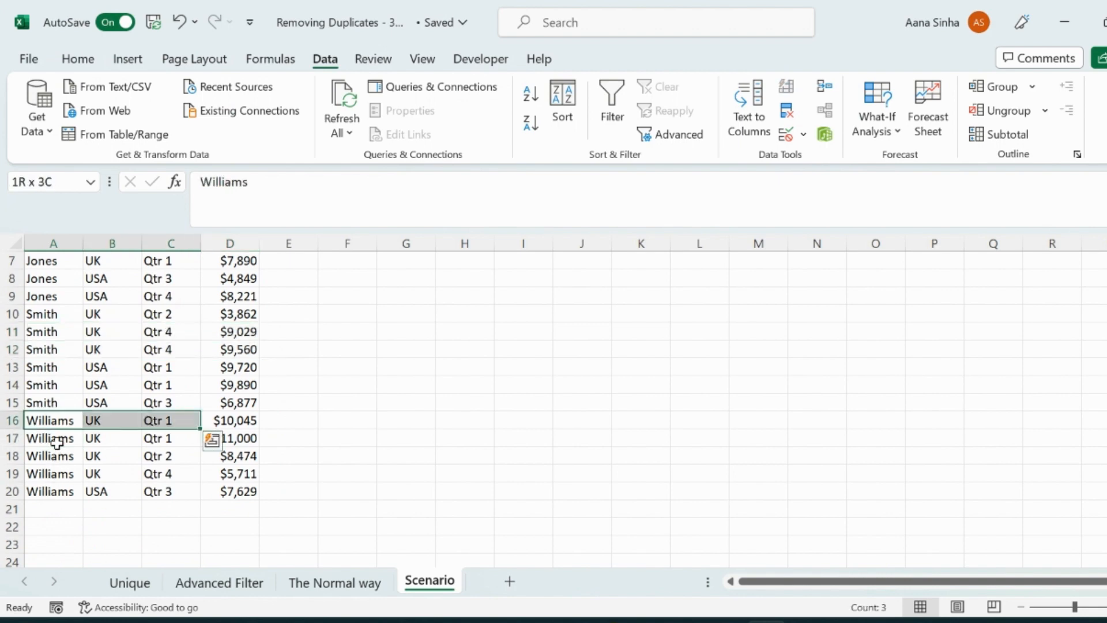
key("shift+Right")
key("shift+Down")
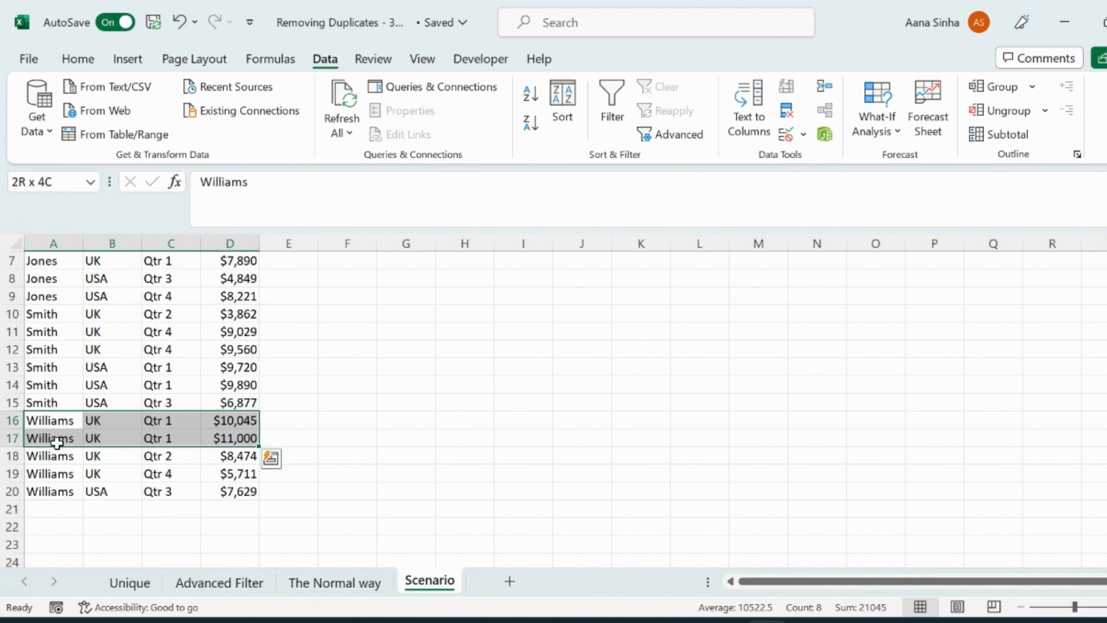
Step: Copy the Name, Country, Quarter and Sales table A1:D20 on the Scenario sheet to H1
scroll(67, 317, "up", 2)
left_click(55, 262)
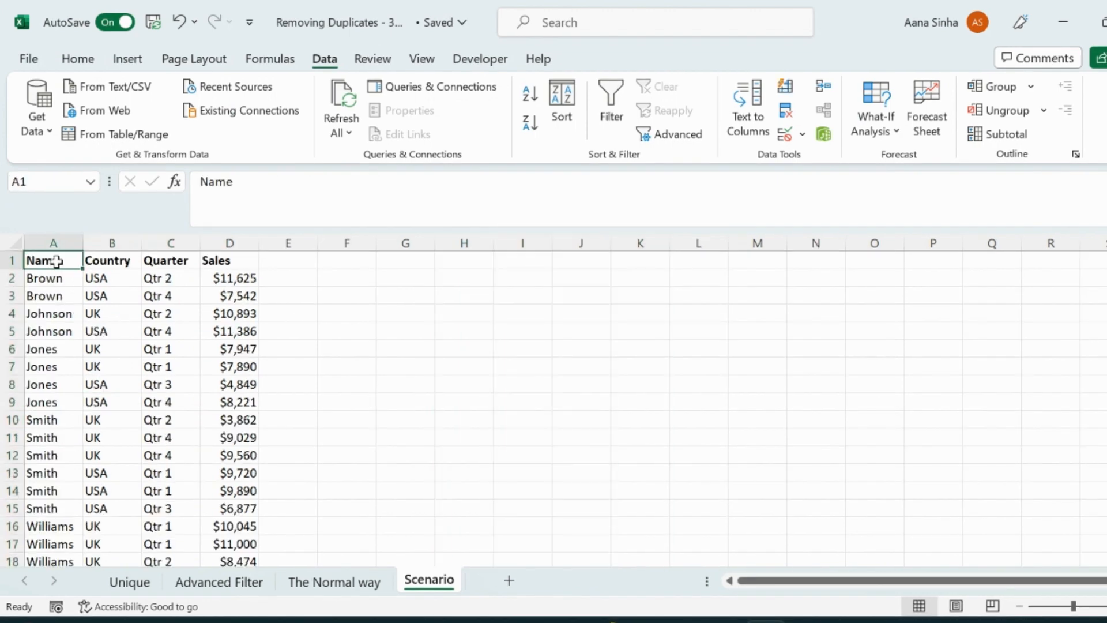
key("shift+Right")
key("shift+Right")
key("shift+Right")
key("ctrl+shift+Down")
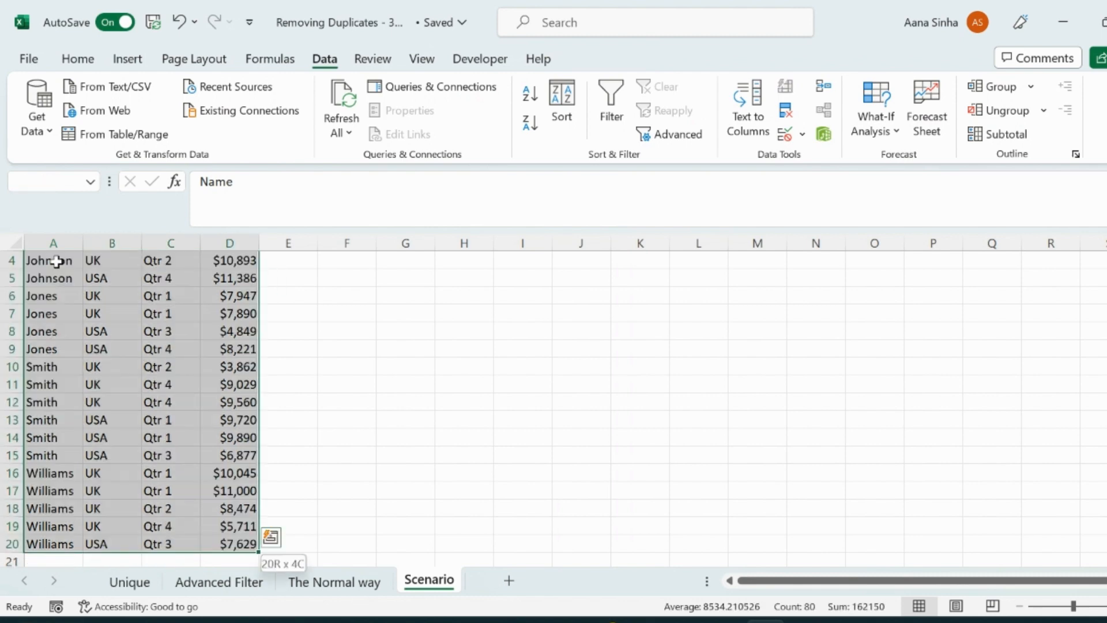
key("ctrl+c")
key("ctrl+Home")
key("Right")
key("Right")
key("Right")
key("Right")
key("Right")
key("Right")
key("Right")
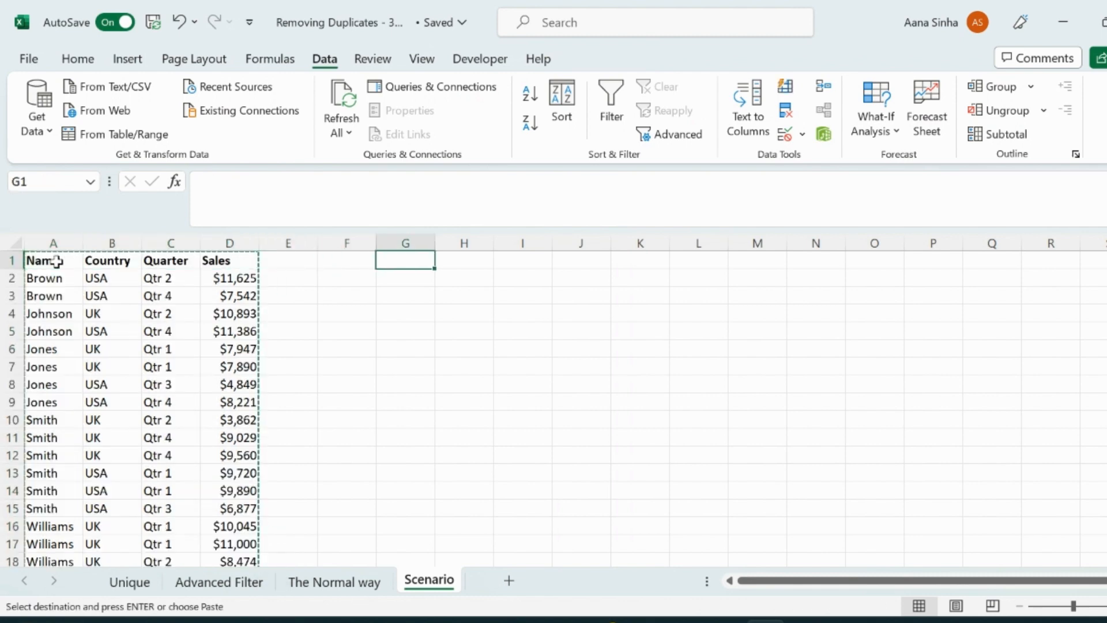
key("ctrl+v")
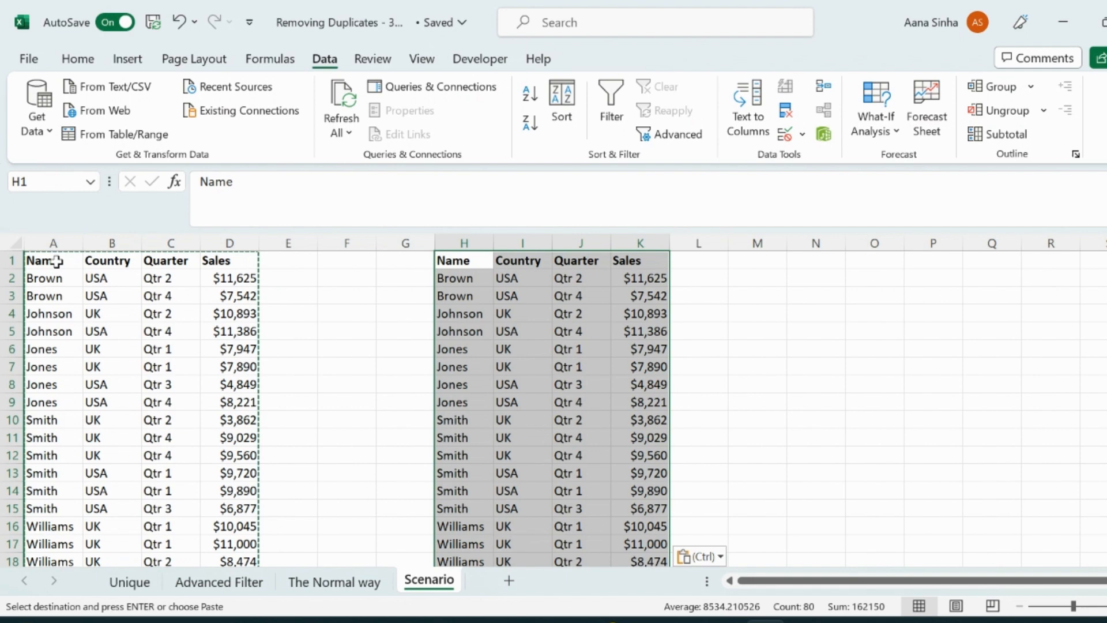
Step: Remove duplicates from the copied table H1:K20, checking the Name, Country and Quarter columns and excluding Sales
key("Right")
key("Left")
key("shift+Right")
key("shift+Right")
key("shift+Right")
key("ctrl+shift+Down")
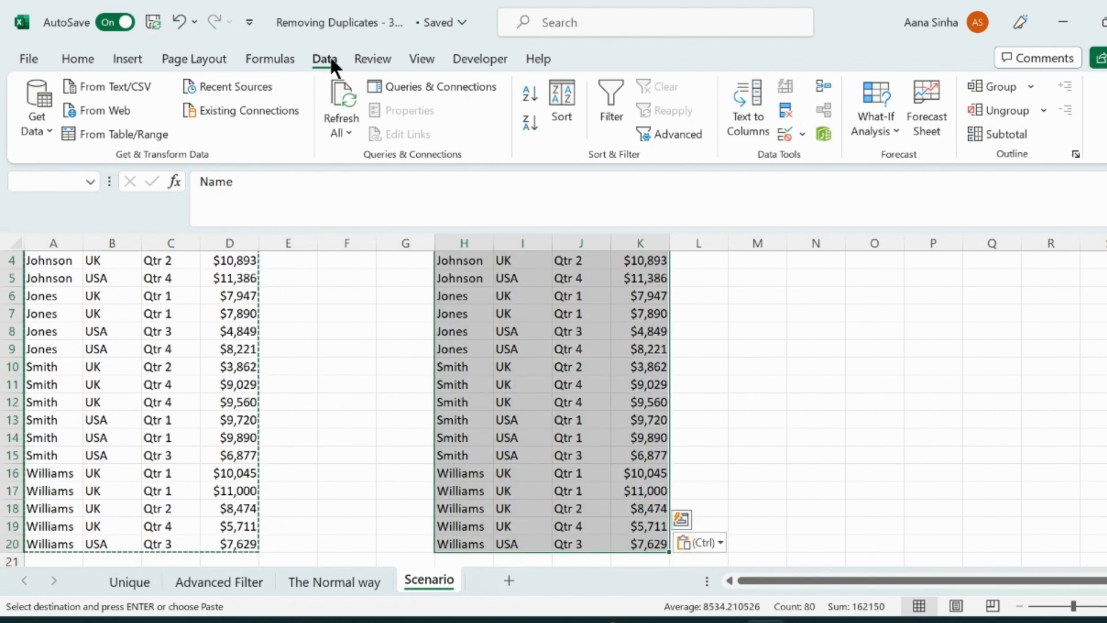
left_click(786, 110)
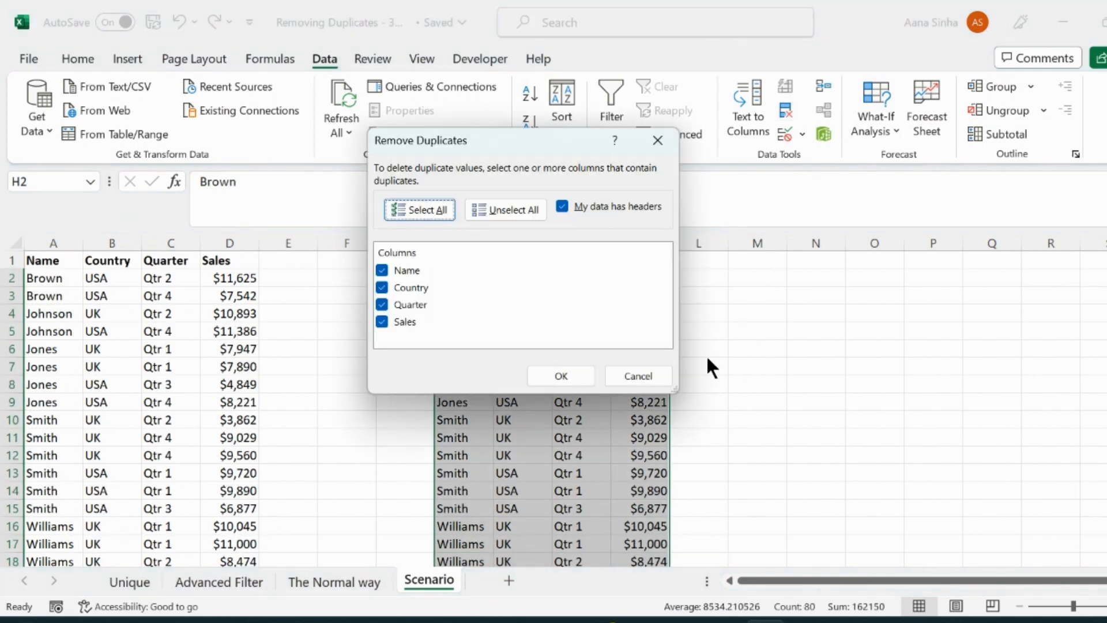
left_click(404, 322)
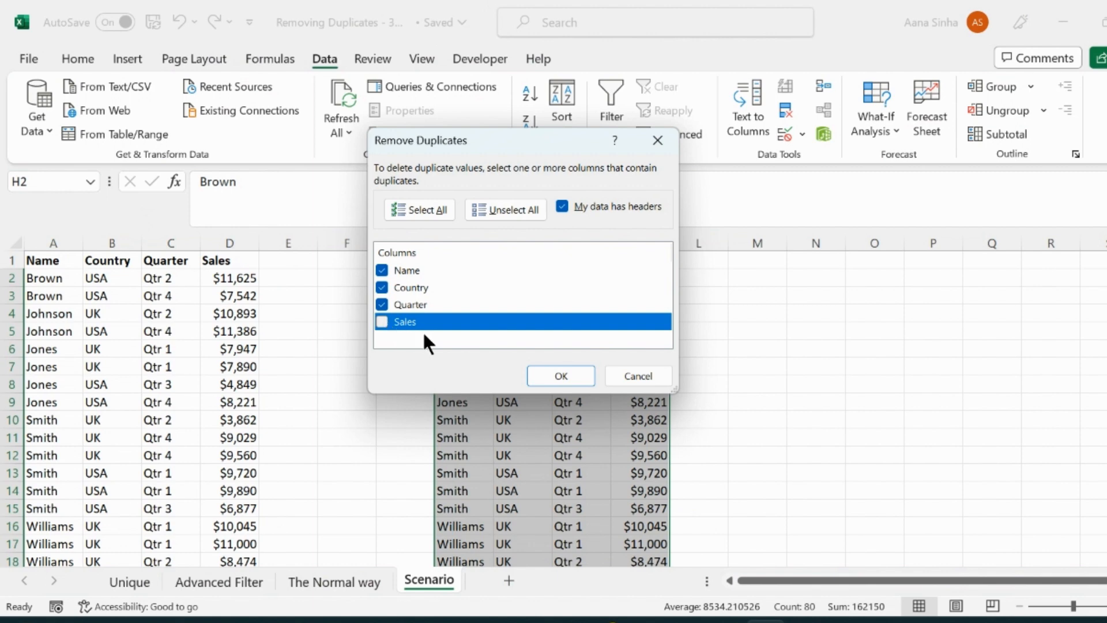
left_click(558, 375)
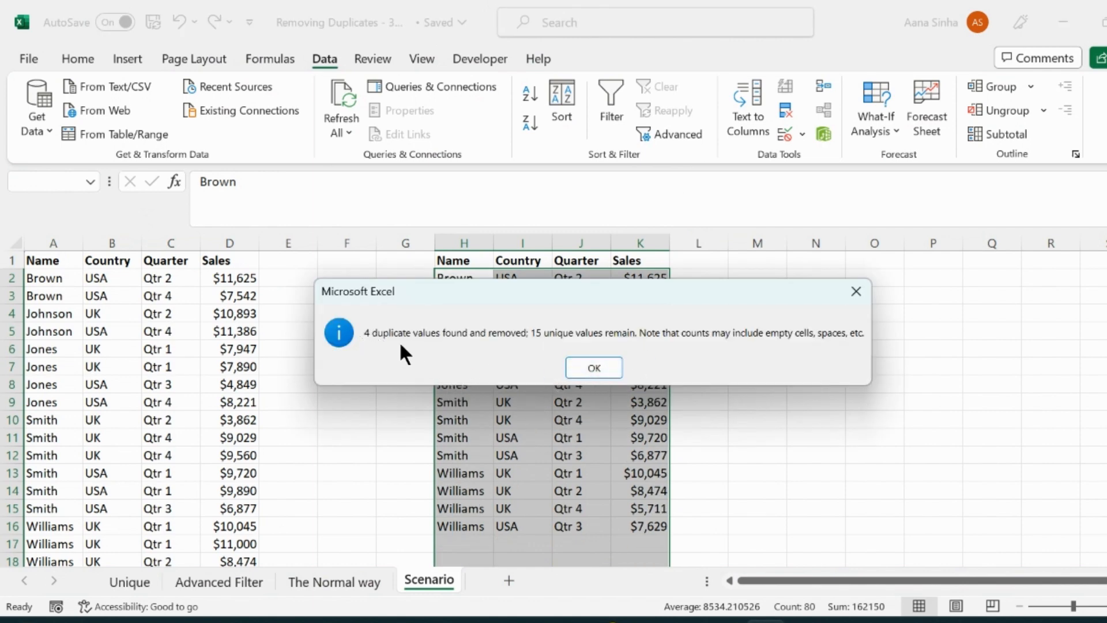
left_click(594, 367)
left_click(603, 312)
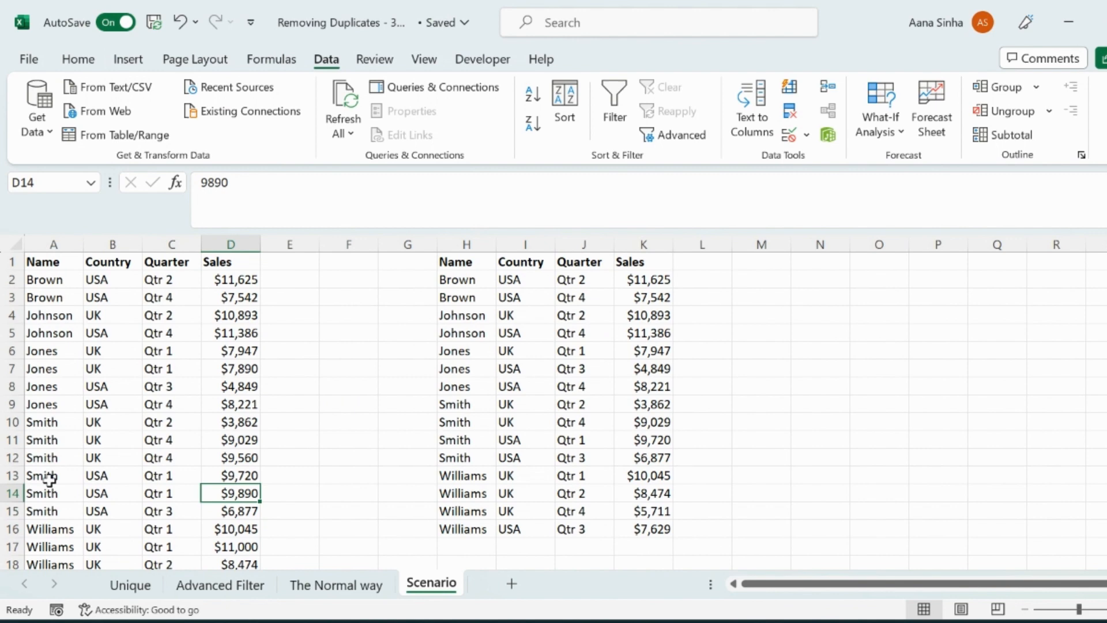
Step: Compare source record A13:D13 with the matching record H11:K11 in the deduplicated table
left_click(48, 471)
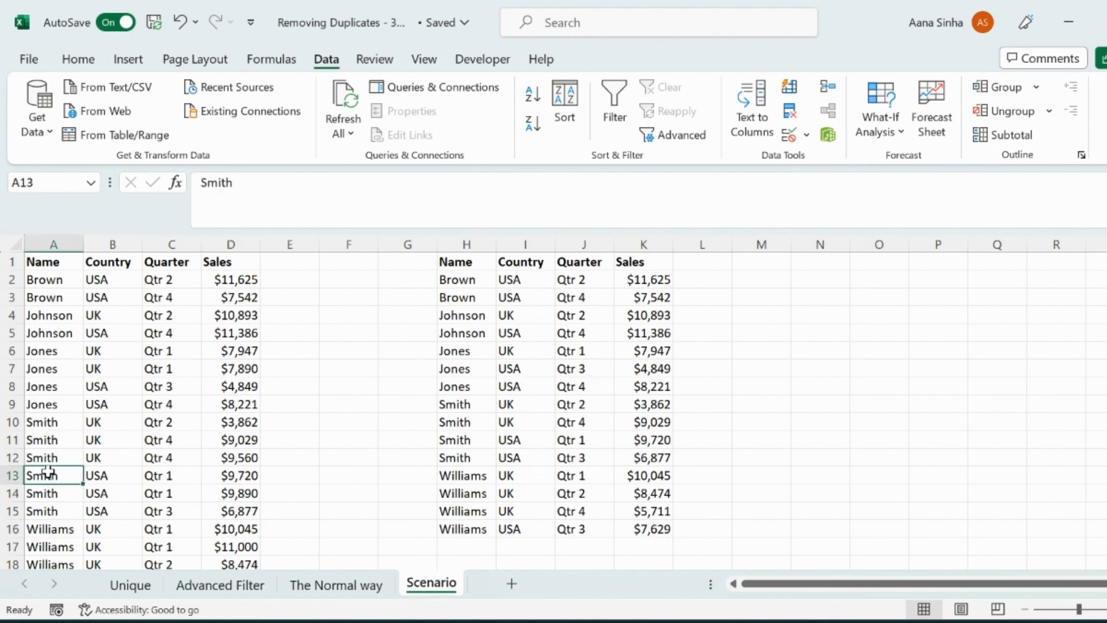
key("shift+Down")
key("shift+Right")
key("shift+Right")
key("shift+Right")
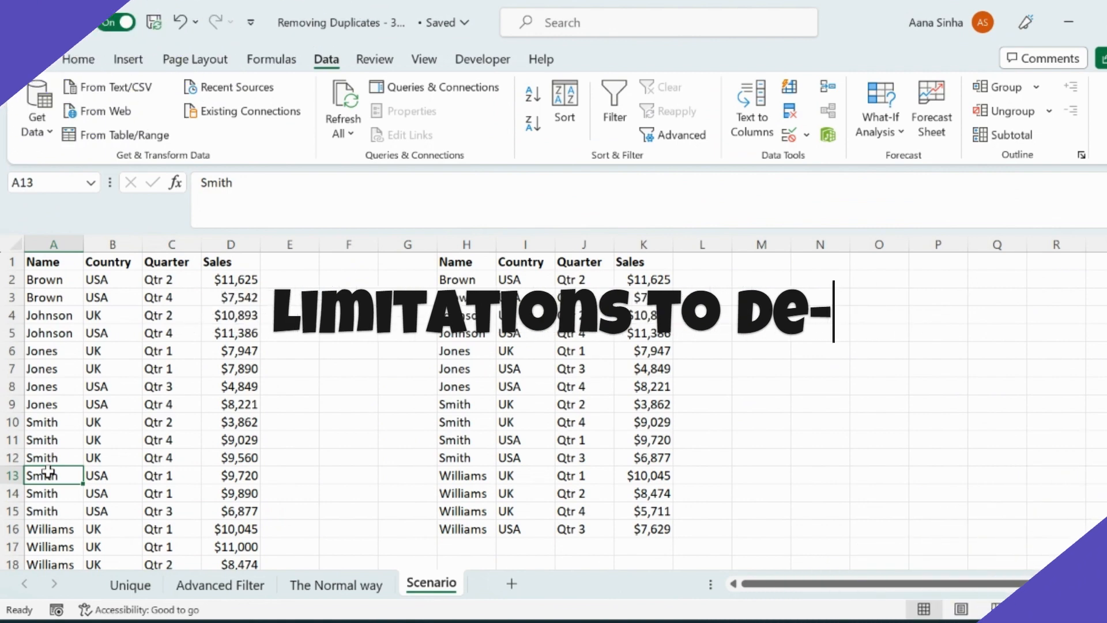
key("shift+Right")
key("shift+Right")
key("shift+Right")
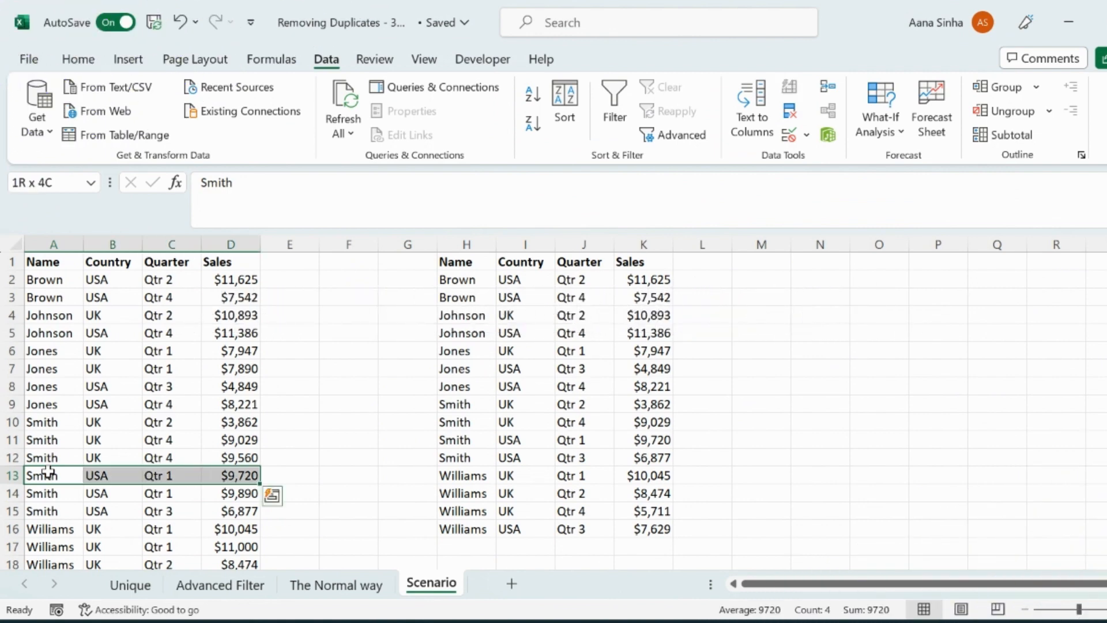
left_click(467, 438)
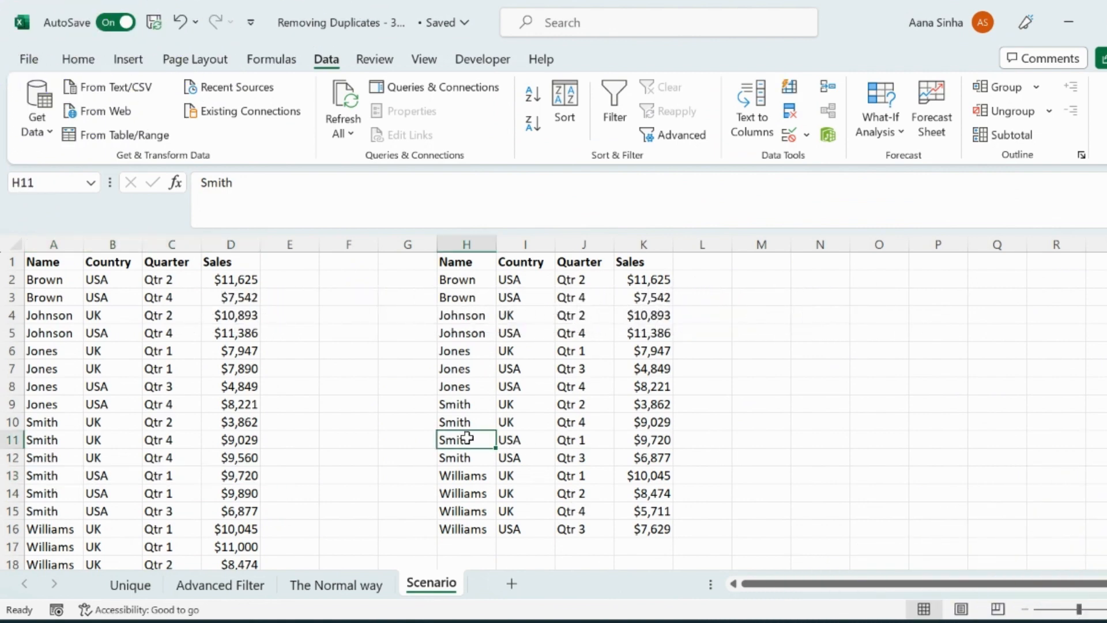
key("shift+Right")
key("shift+Right")
key("shift+Right")
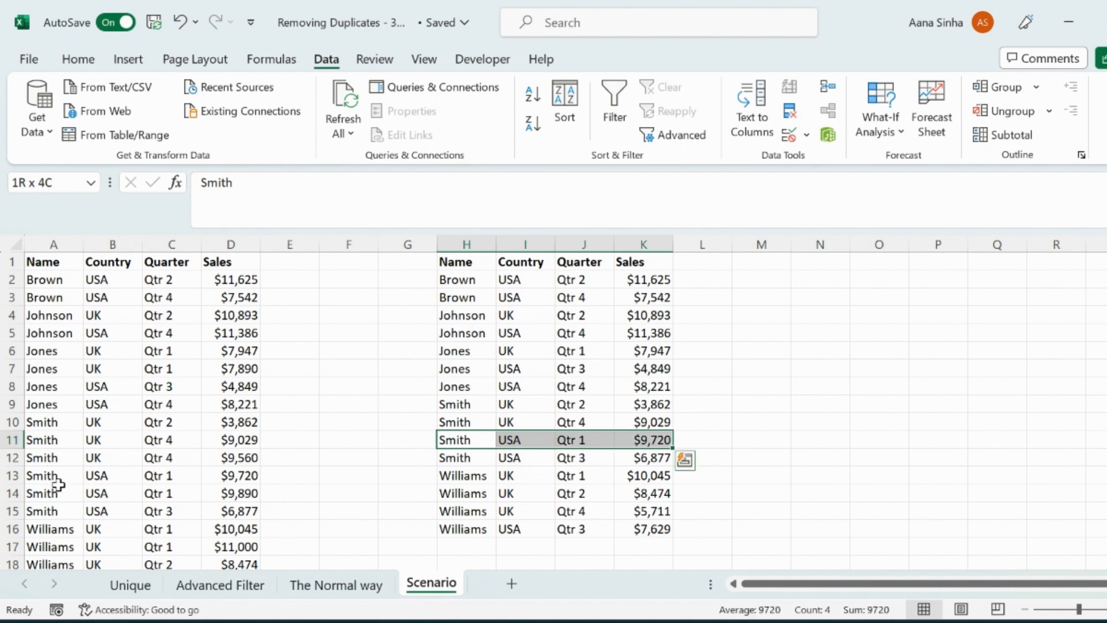
Step: Examine source record A14:D14 and compare its Sales value with the record above in D13:D14
left_click(43, 497)
key("shift+Right")
key("shift+Right")
key("shift+Right")
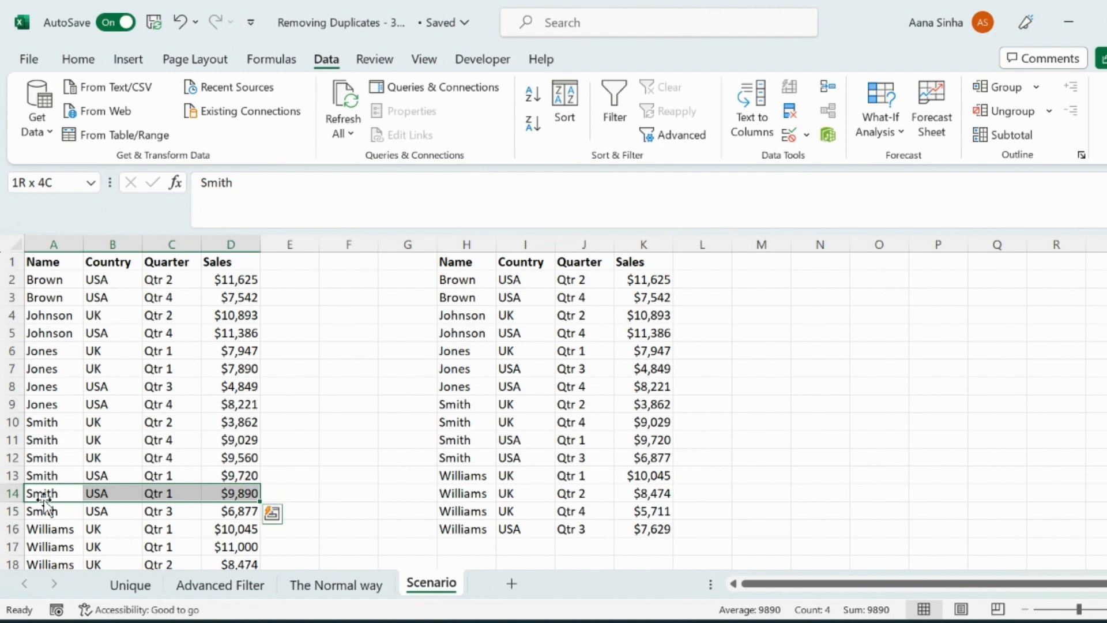
left_click(45, 499)
key("Right")
key("Right")
key("Right")
key("Left")
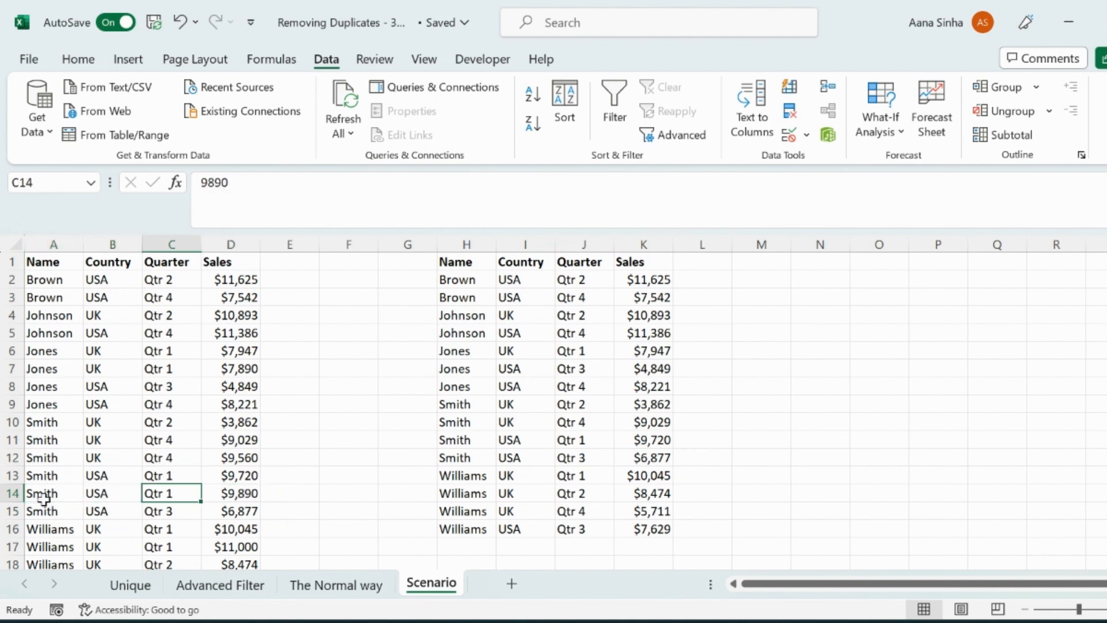
key("Right")
key("Up")
key("shift+Down")
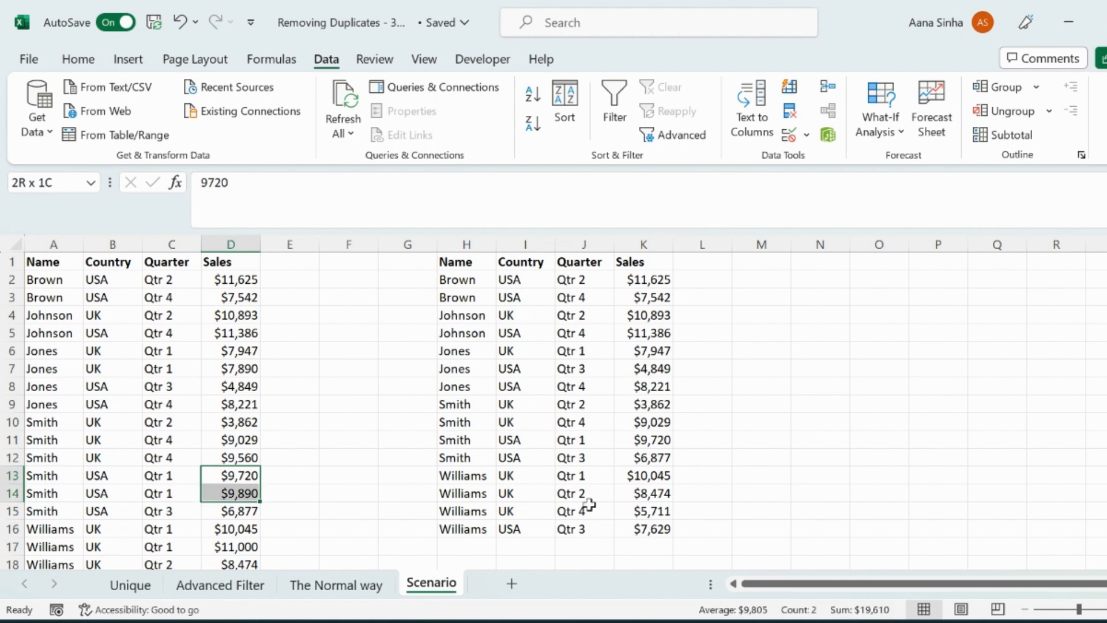
Step: Check which records in H9:K12 were kept, and compare the Sales value in K11 with D14
left_click(472, 423)
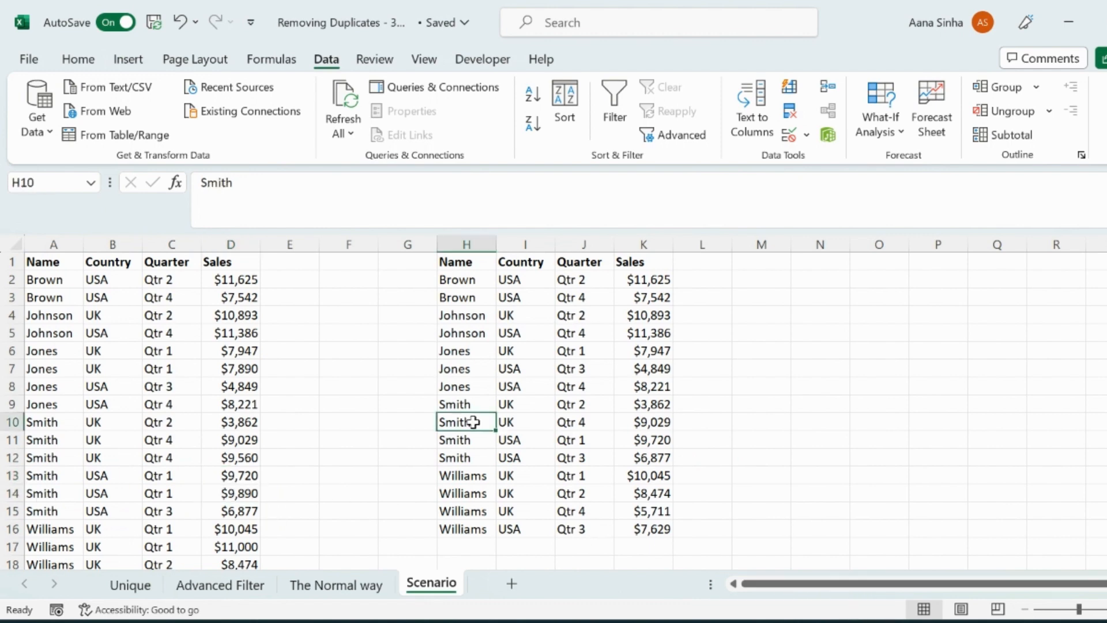
key("Down")
key("Down")
key("Up")
key("Up")
key("Down")
key("Up")
key("Up")
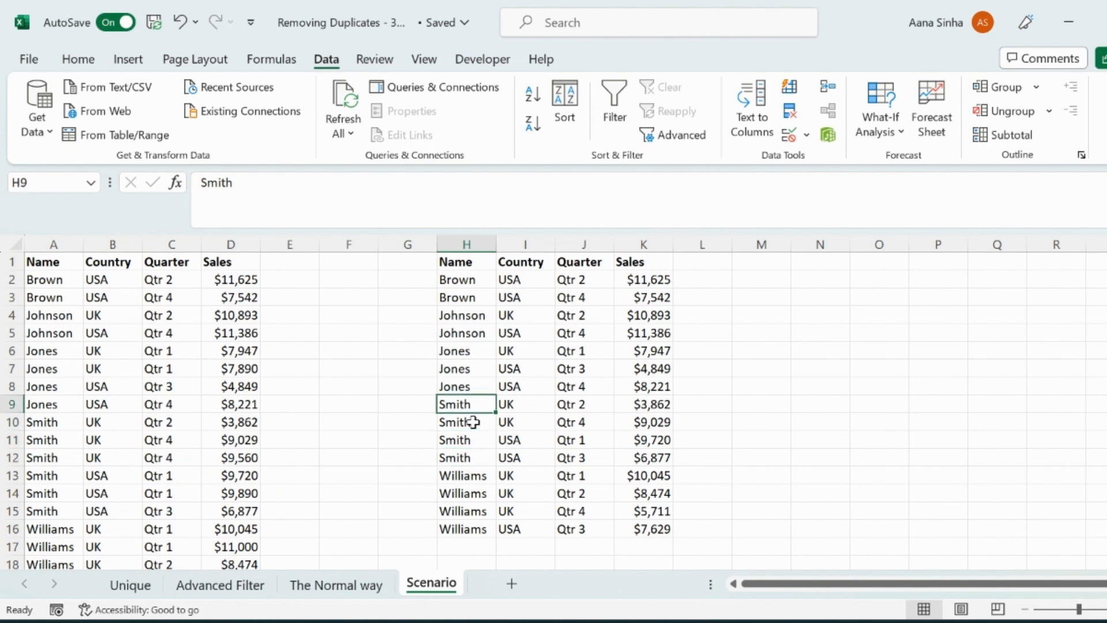
key("Down")
key("Down")
key("shift+Right")
key("shift+Right")
key("shift+Right")
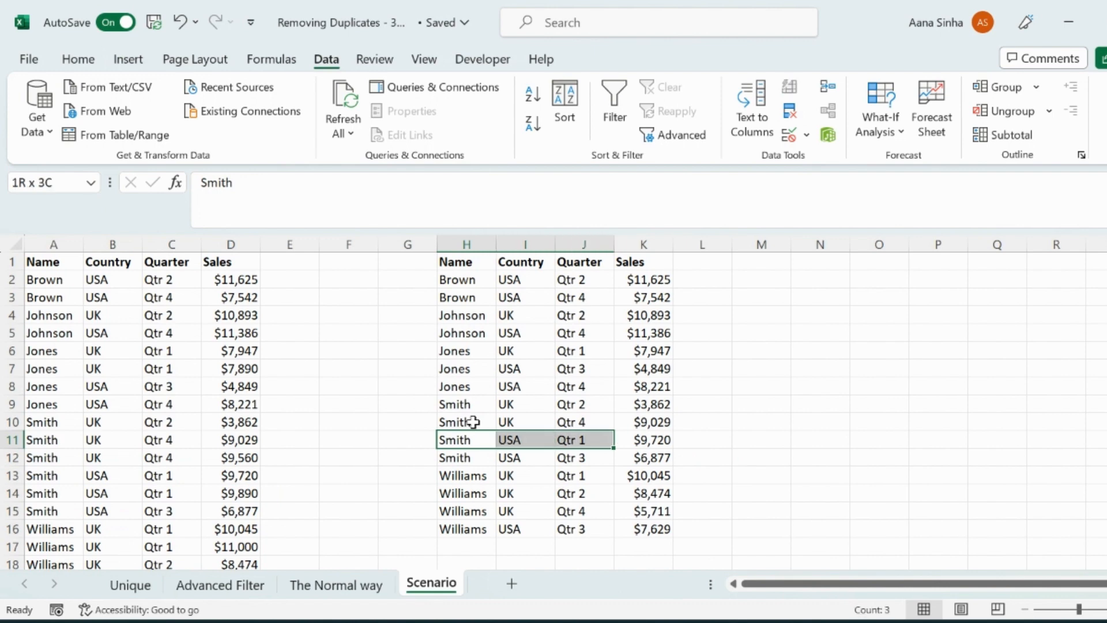
left_click(664, 441)
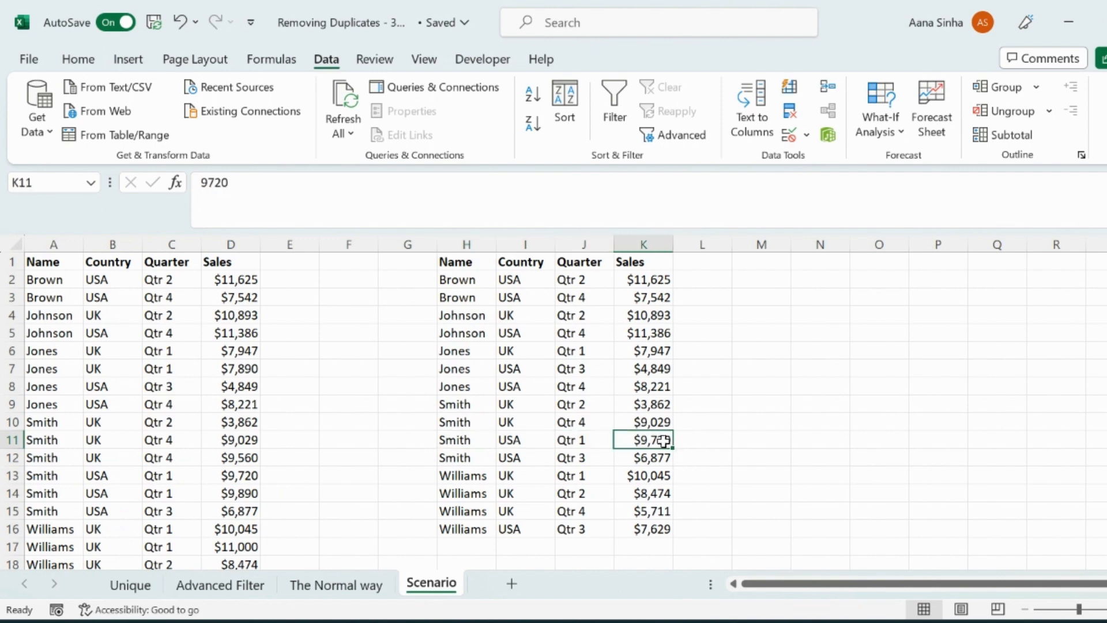
left_click(230, 499)
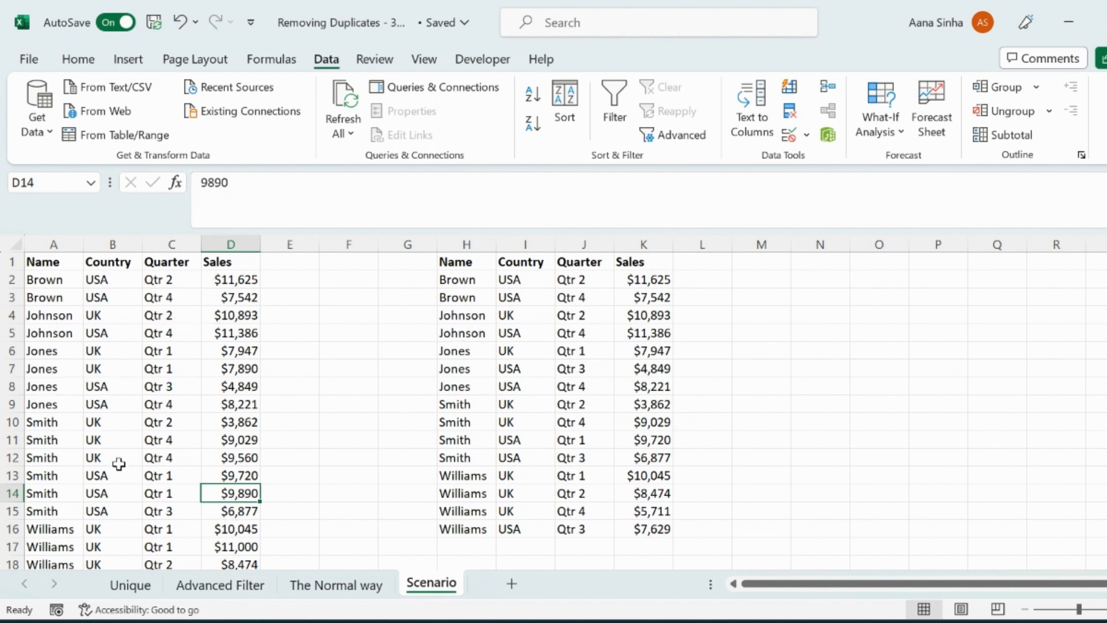
Step: Try removing duplicates from the source table A1:D20, checking Name, Country and Quarter and excluding Sales
left_click(48, 264)
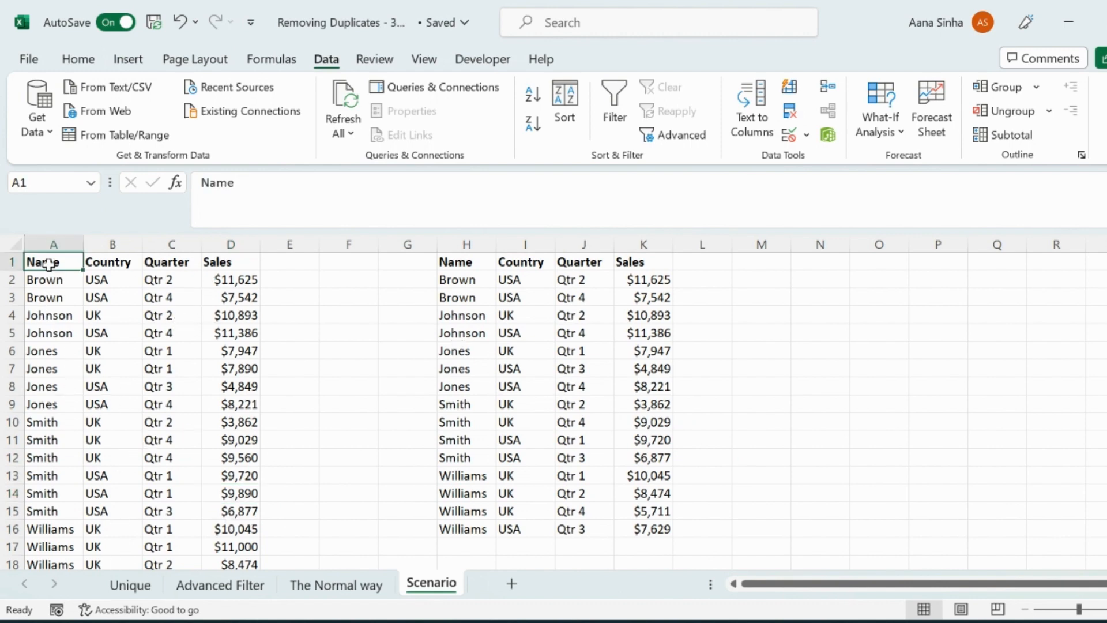
key("shift+Right")
key("shift+Right")
key("shift+Right")
key("ctrl+shift+Down")
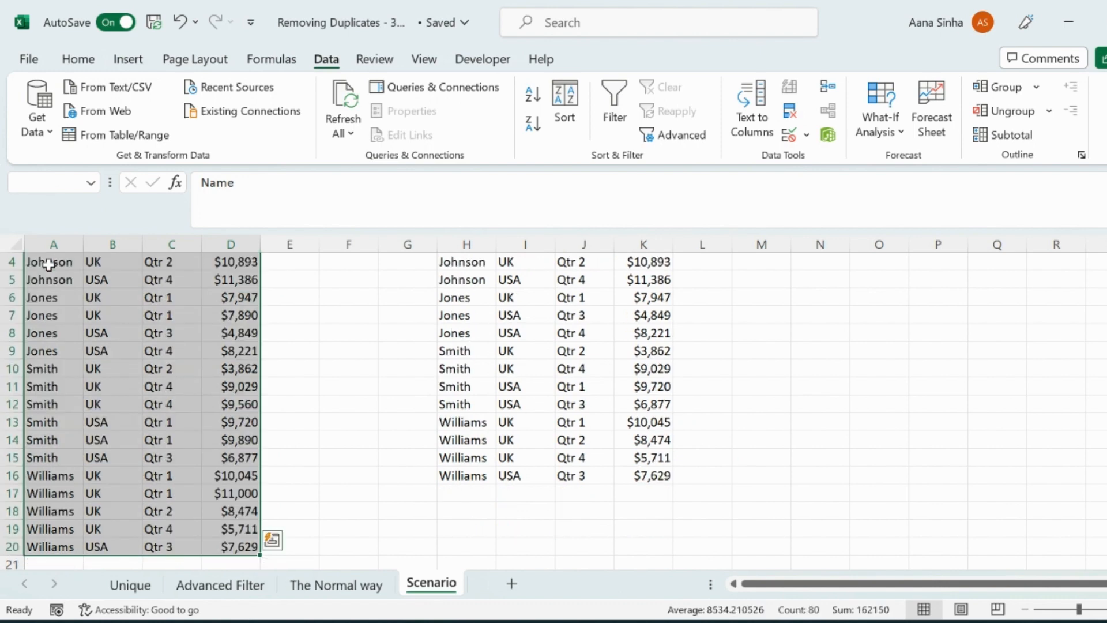
left_click(790, 110)
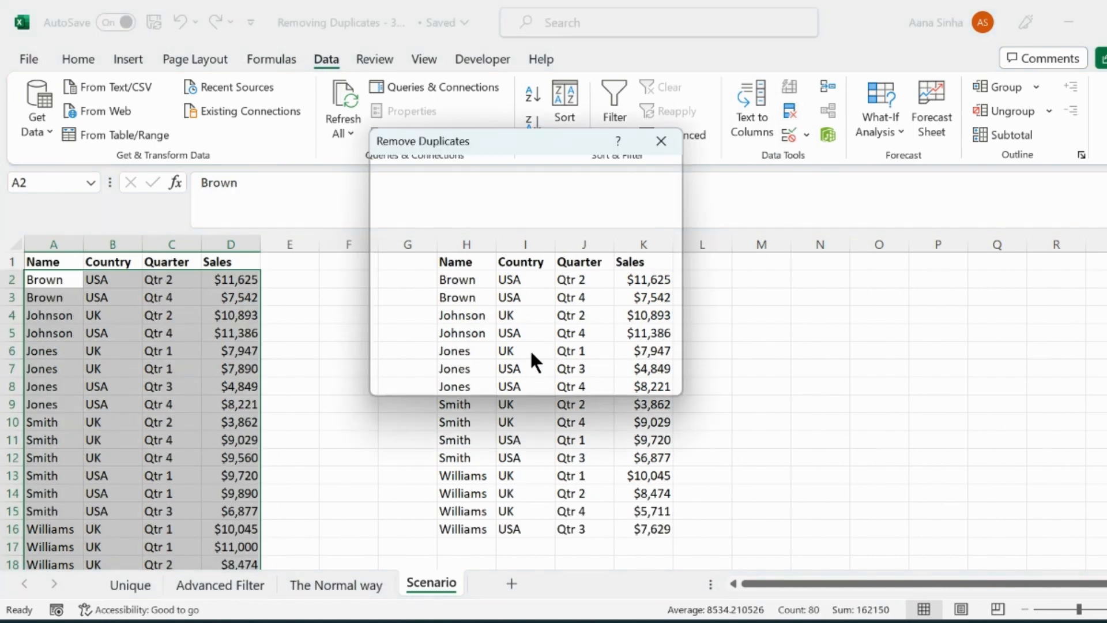
left_click(391, 324)
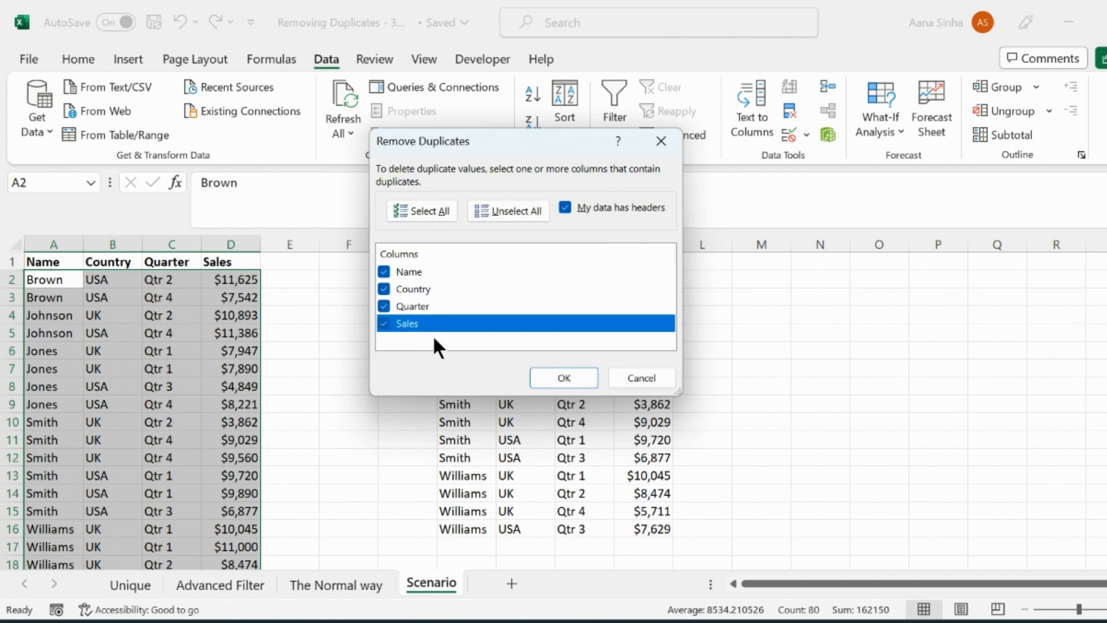
left_click(579, 376)
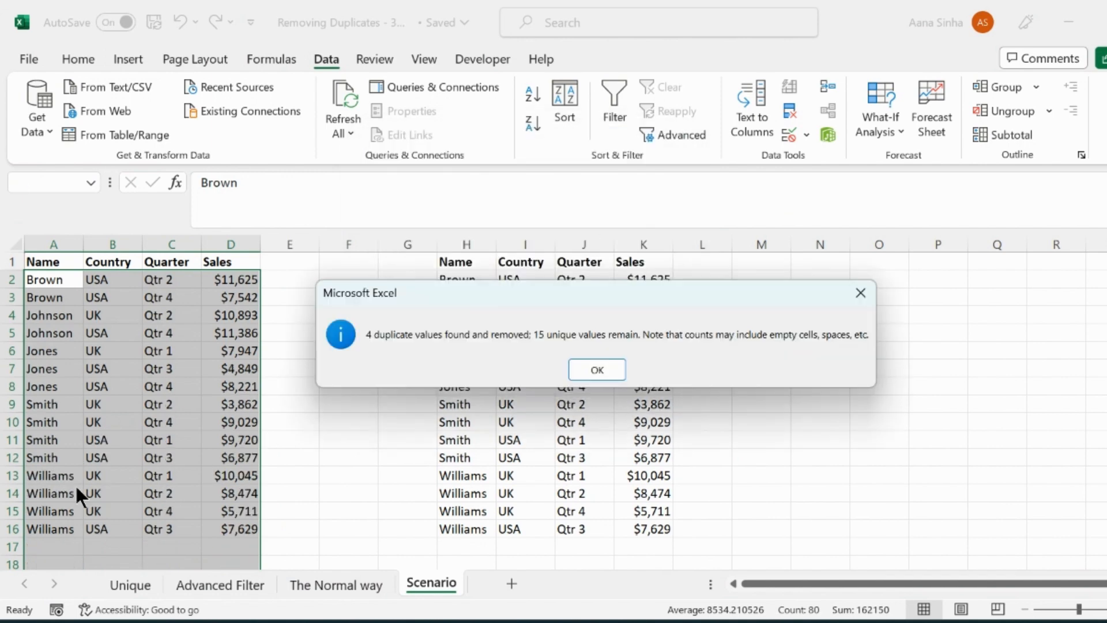
left_click(594, 372)
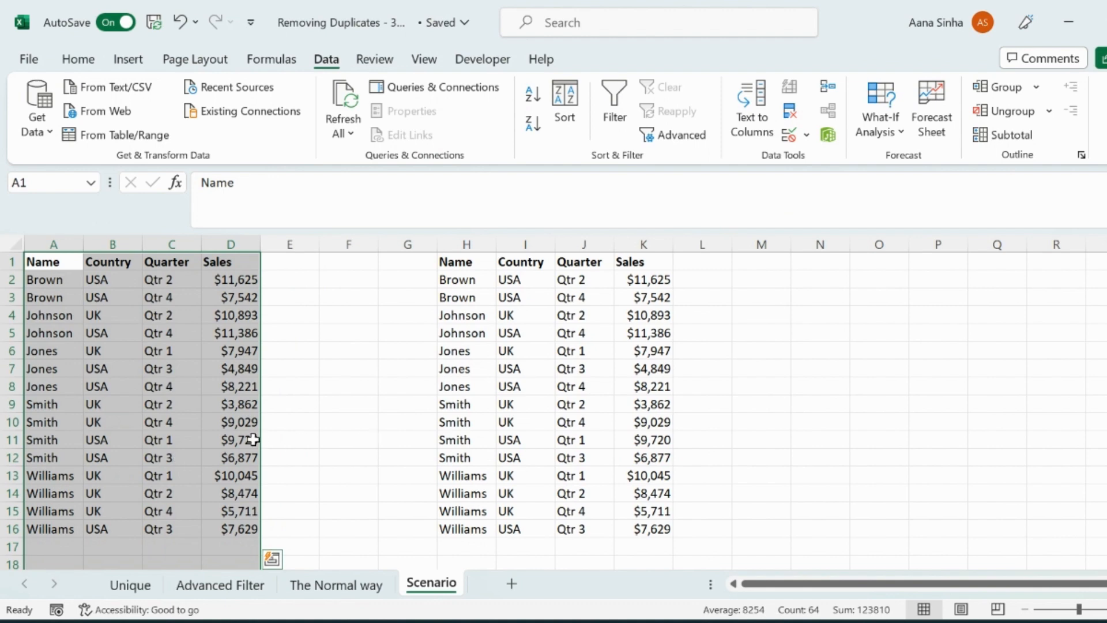
Step: Undo the duplicate removal on the source sales table
key("ctrl+z")
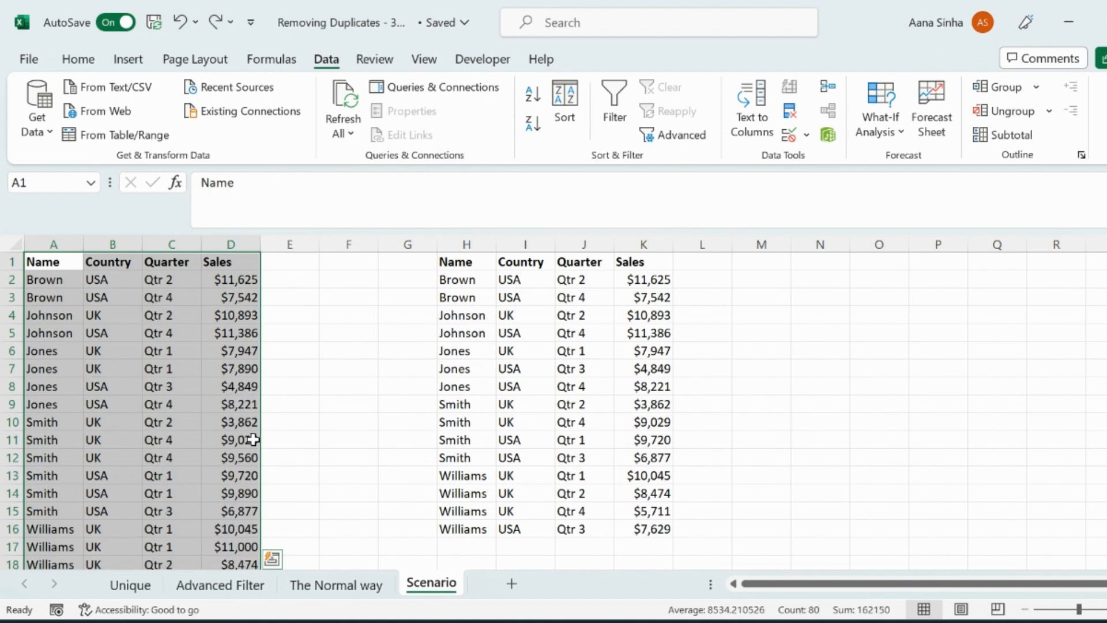
scroll(209, 408, "down", 1)
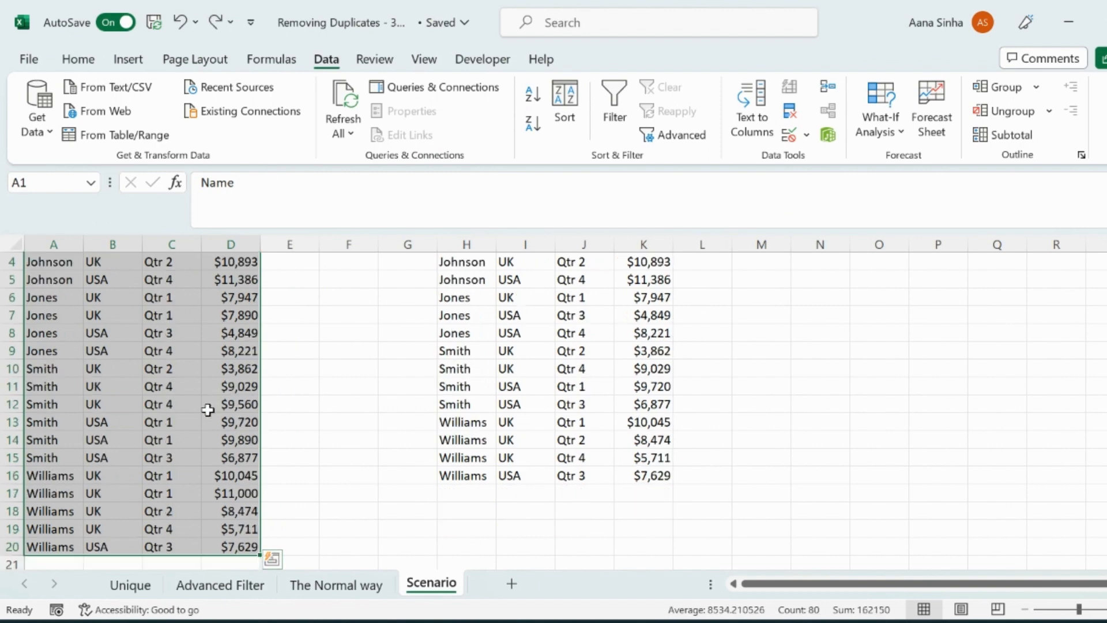
scroll(207, 412, "up", 1)
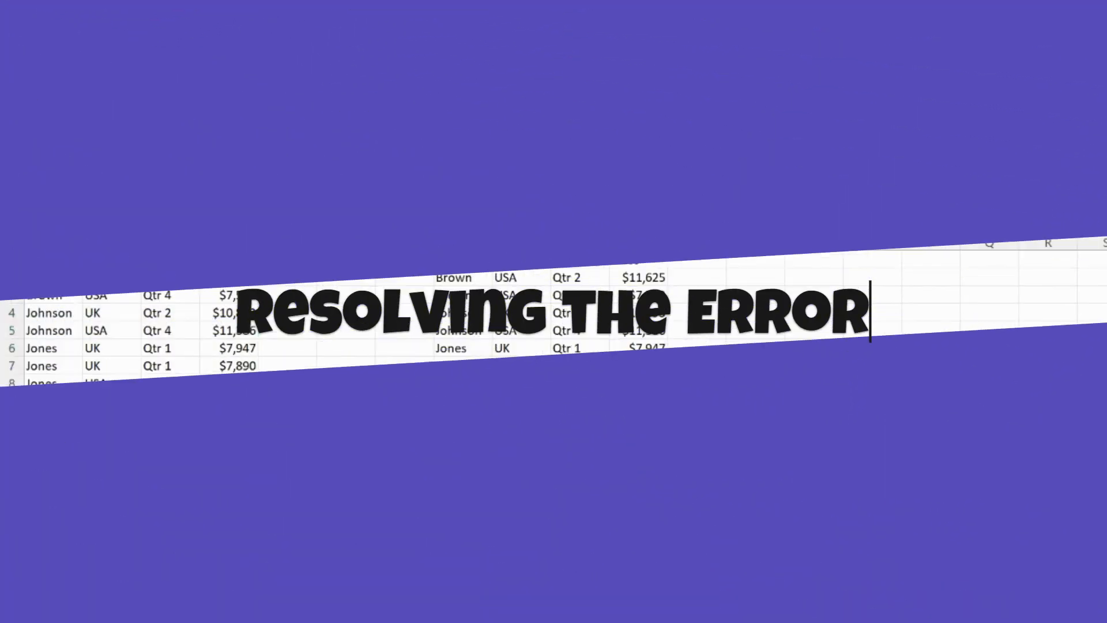
Step: Clear the contents of the deduplicated table in H1:K16
left_click(449, 259)
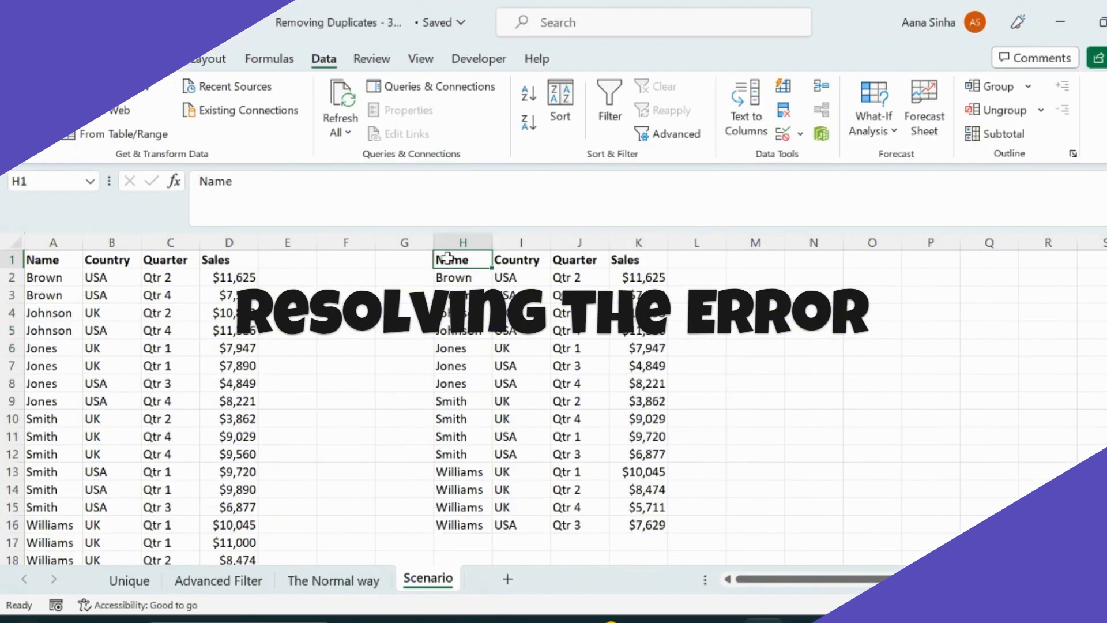
key("shift+Right")
key("shift+Right")
key("shift+Right")
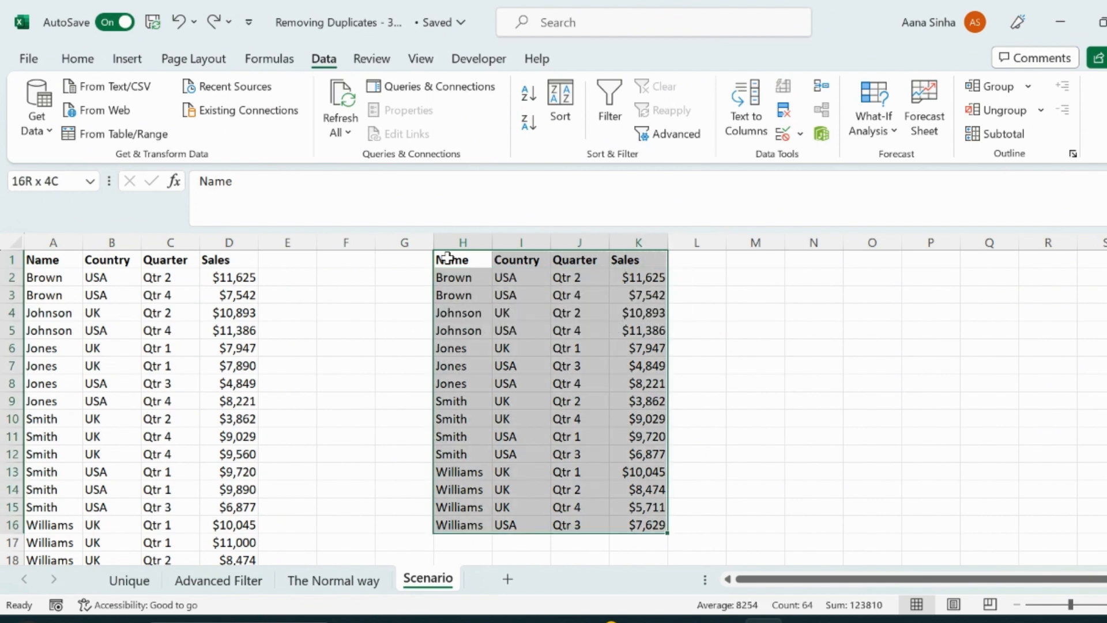
key("ctrl+shift+Down")
key("Delete")
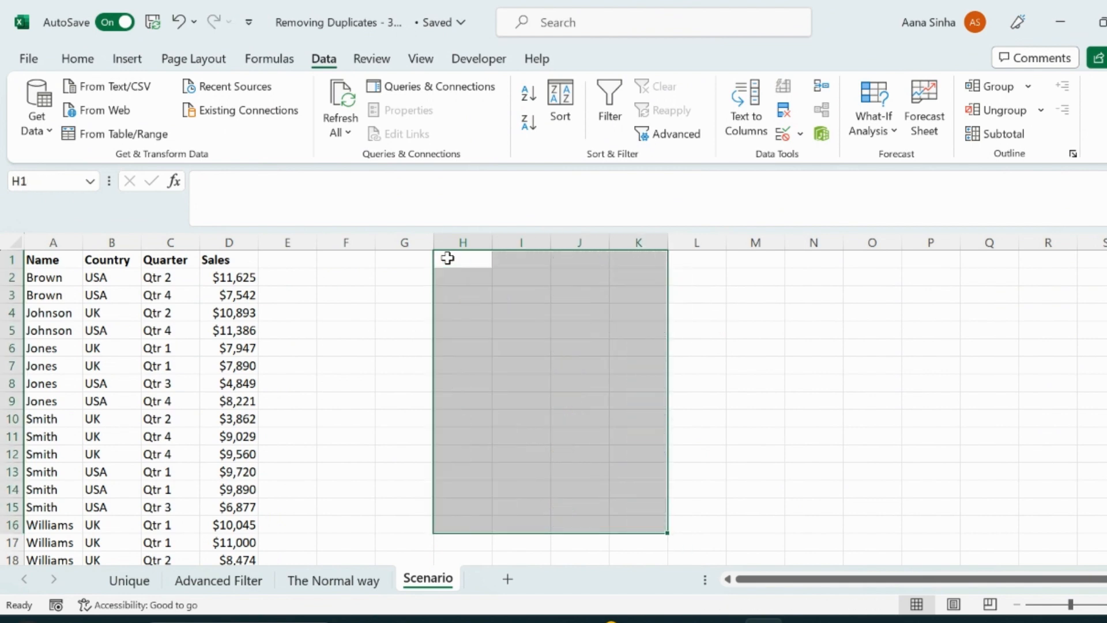
left_click(67, 259)
key("shift+Right")
key("shift+Right")
key("shift+Right")
key("ctrl+shift+Down")
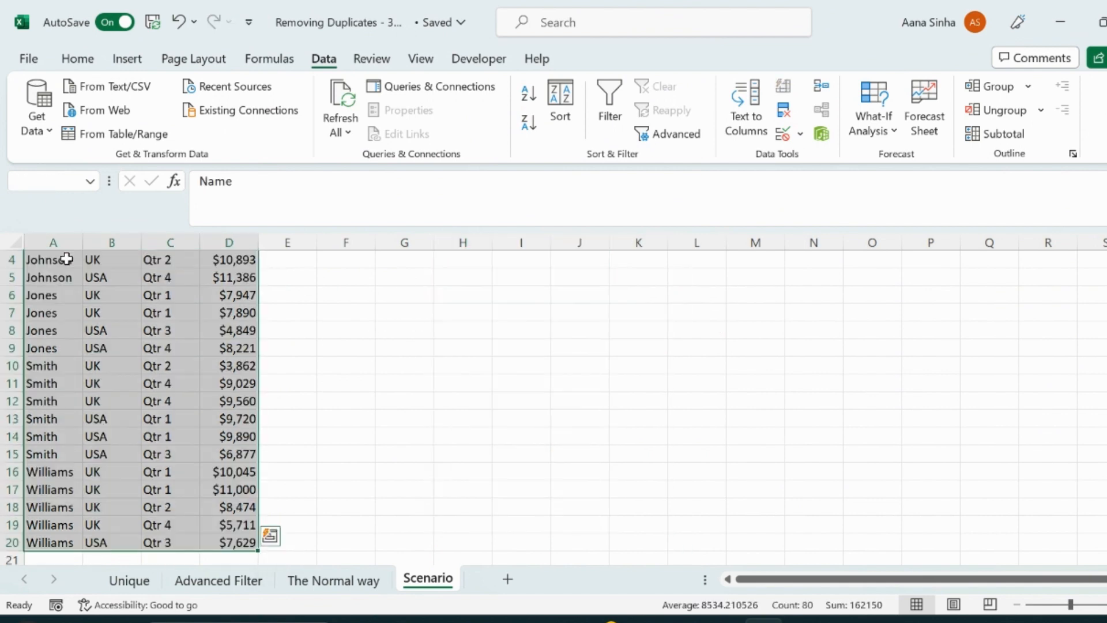
key("ctrl+c")
scroll(520, 349, "up", 1)
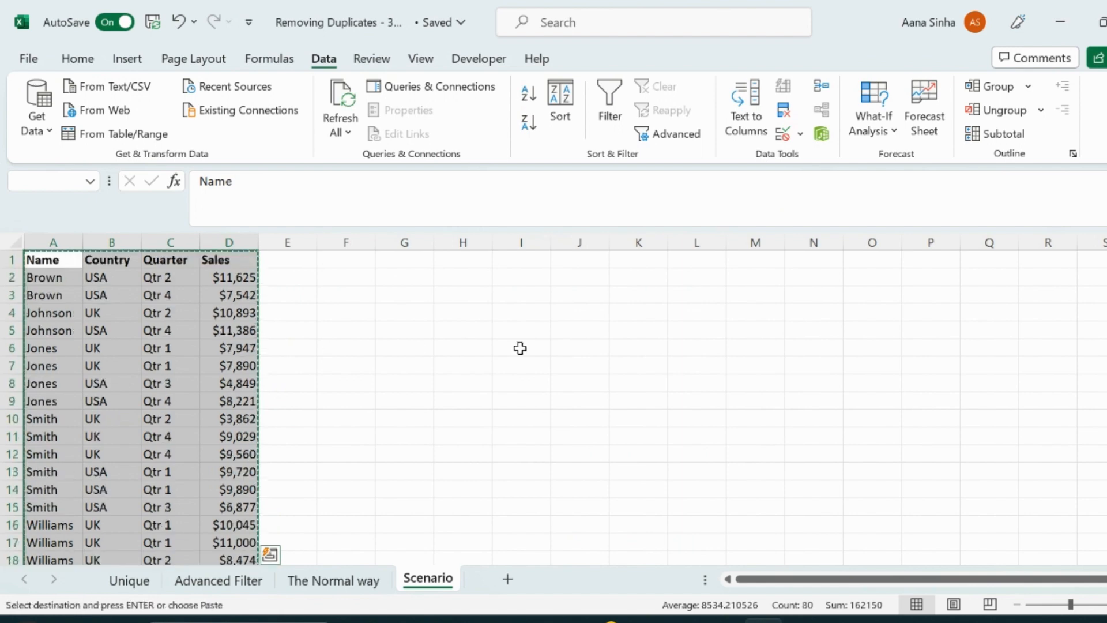
Step: Copy only the Name, Country and Quarter columns A1:C20 to I1, leaving out Sales
key("ctrl+Home")
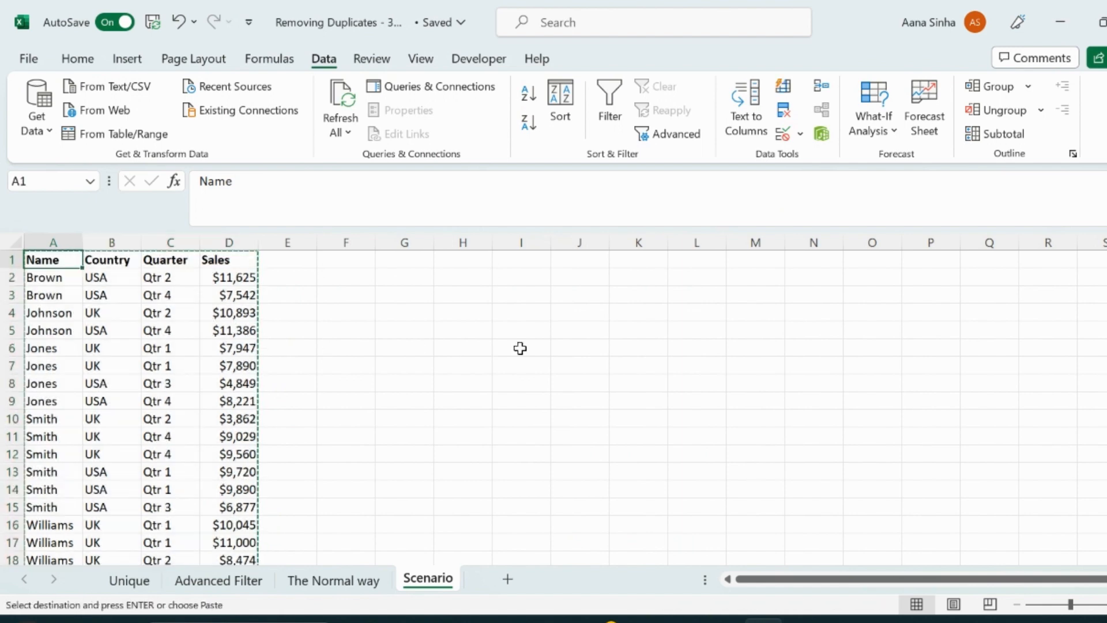
key("shift+Right")
key("shift+Right")
key("ctrl+shift+Down")
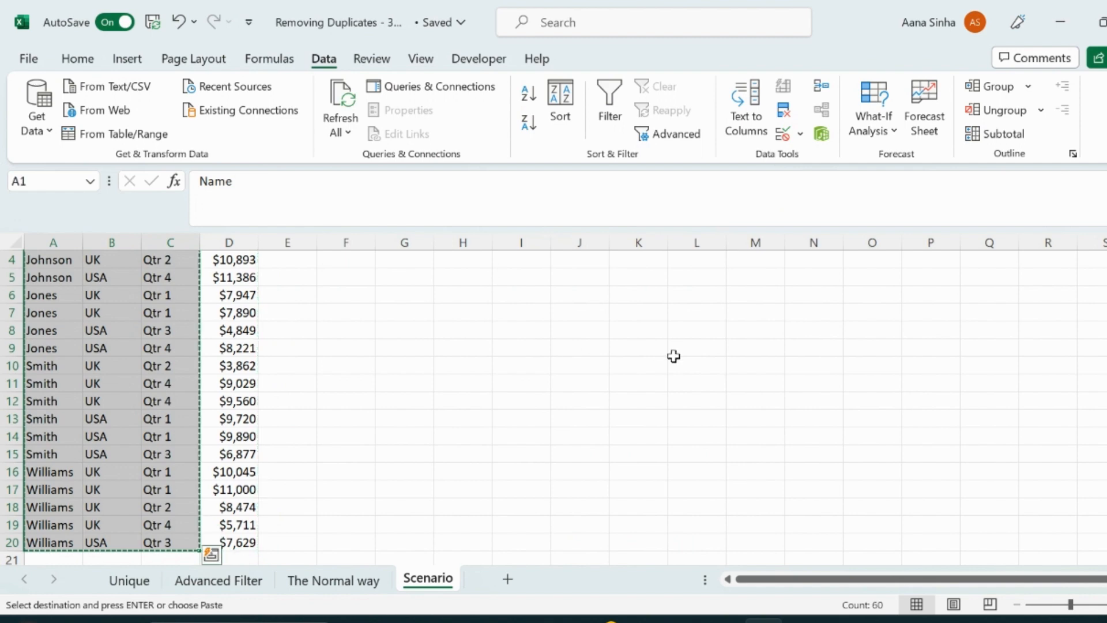
scroll(673, 355, "up", 1)
left_click(515, 264)
key("ctrl+v")
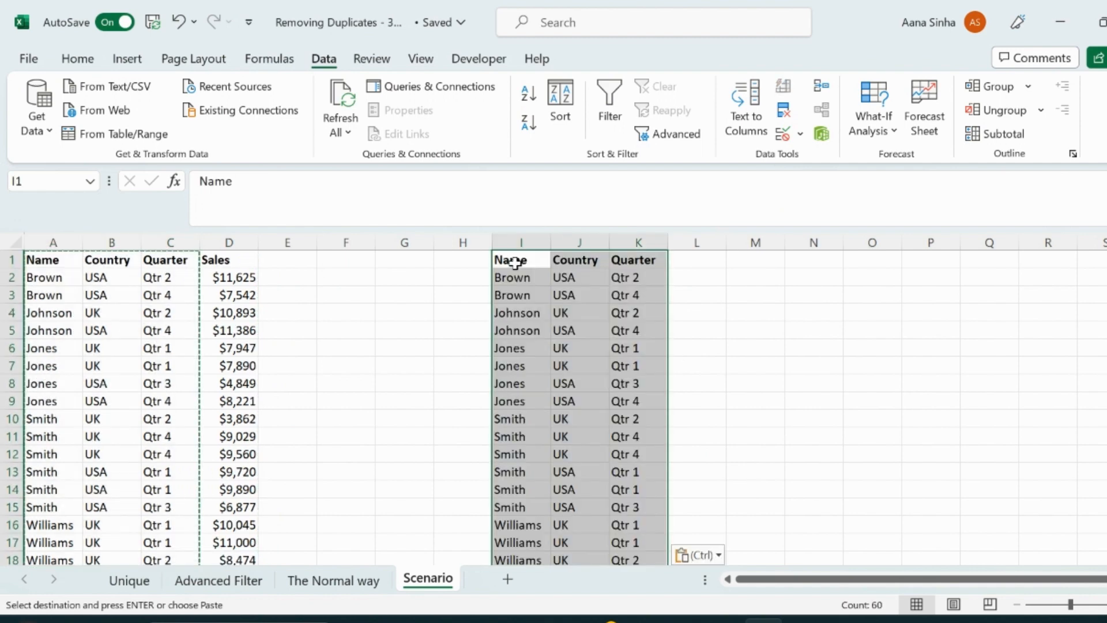
Step: Remove duplicates from the pasted range I1:K20, checking the Name, Country and Quarter columns
left_click(784, 111)
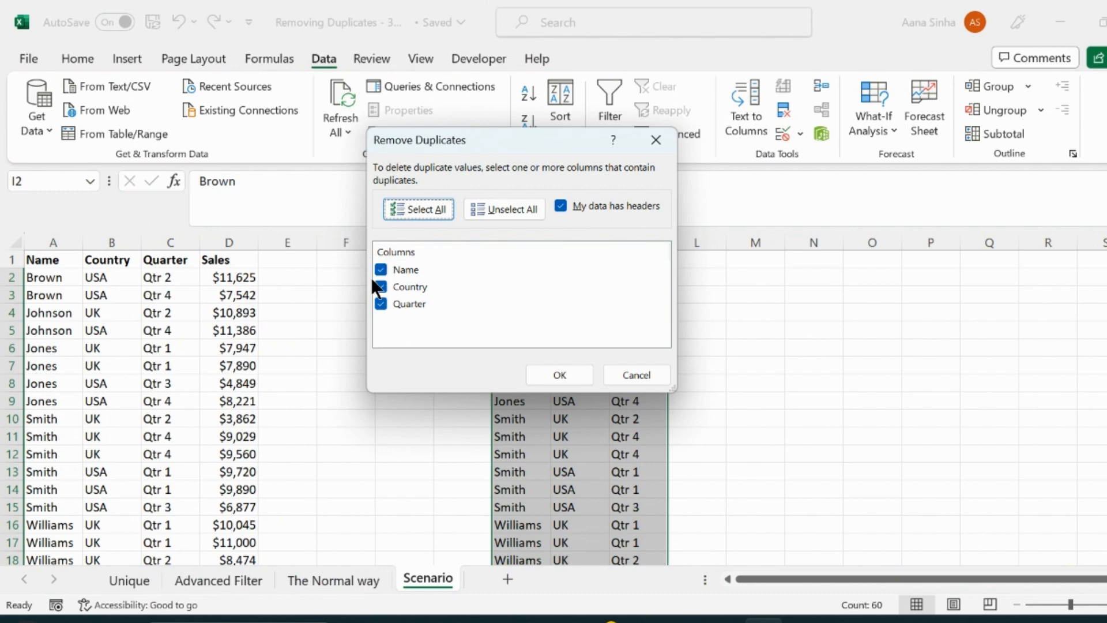
left_click(552, 376)
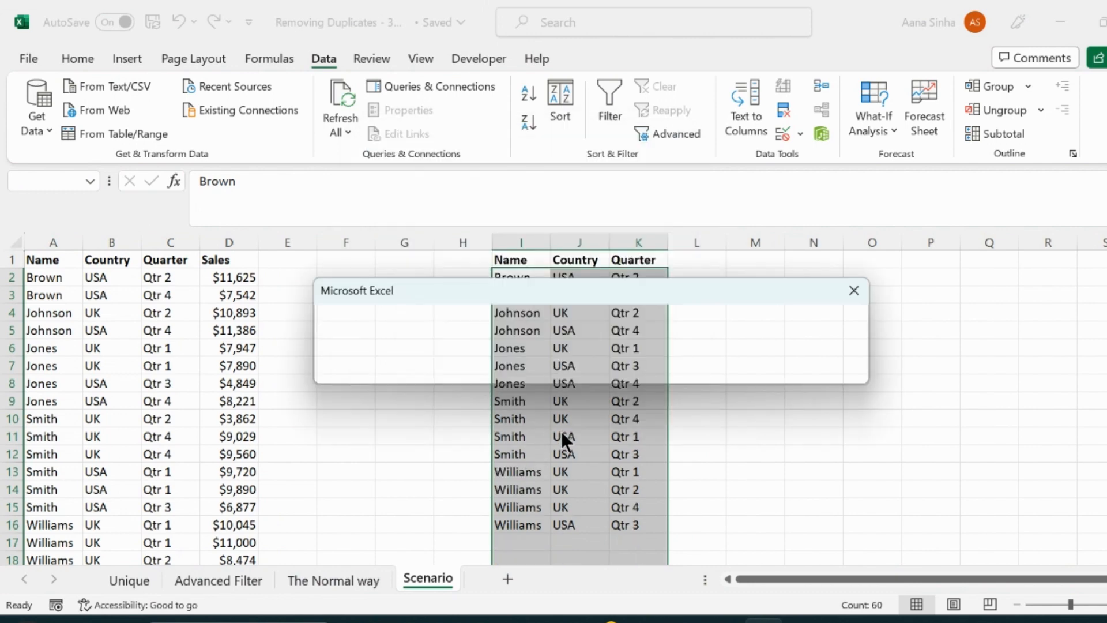
left_click(847, 293)
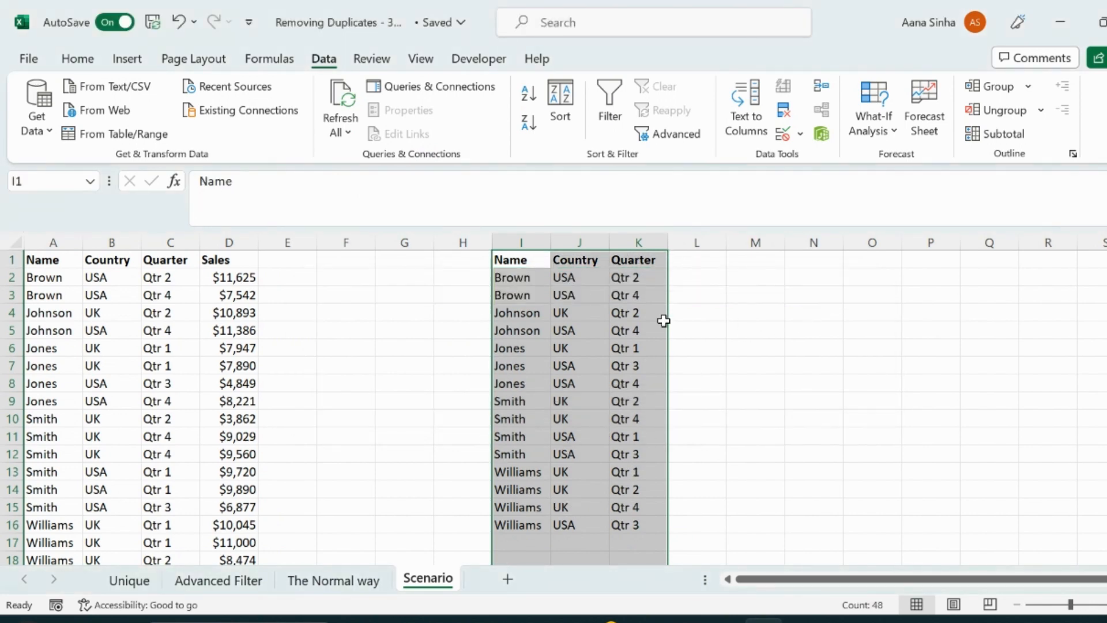
Step: Add a Sales column header in L1, next to the Quarter column of the deduplicated list
left_click(692, 261)
type("Sales")
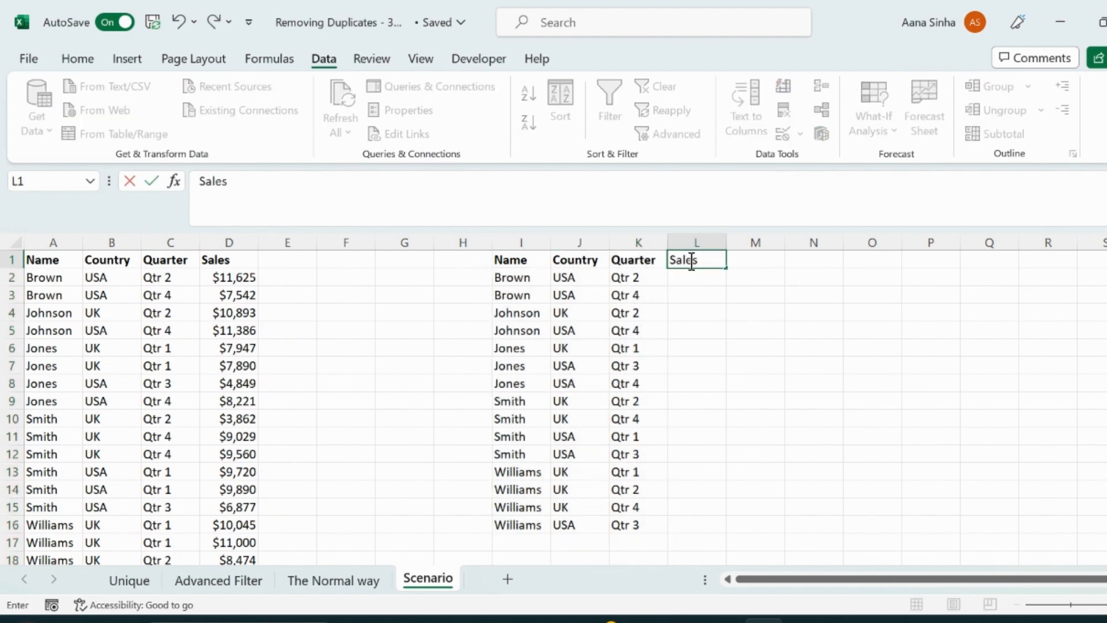
key("Return")
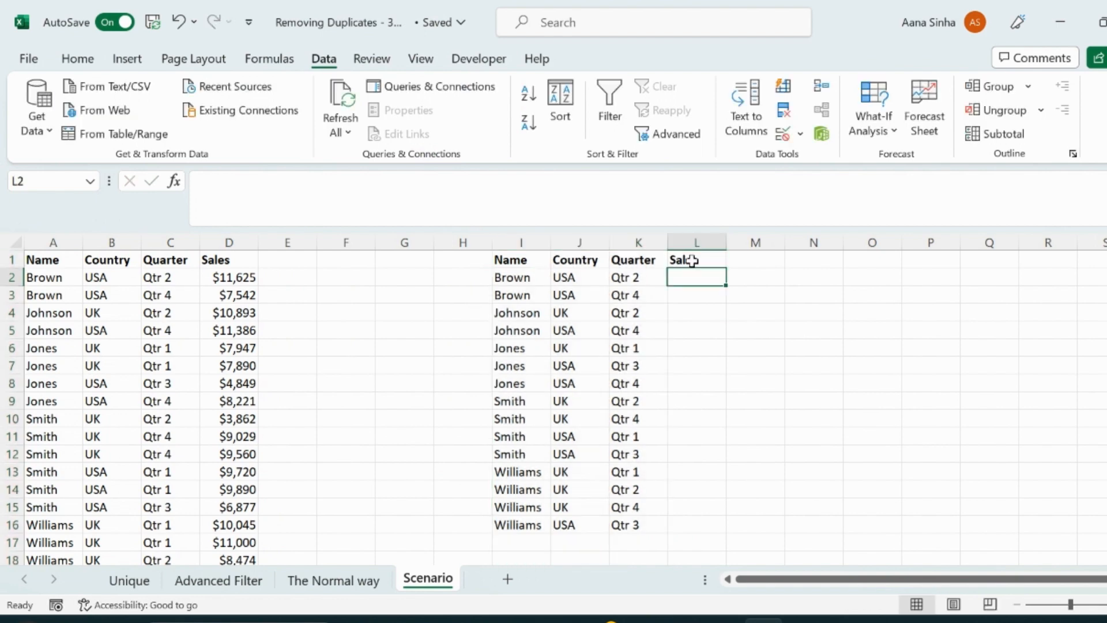
Step: Examine rows 13 and 14, which share the same name, country and quarter, and compare their Sales values
left_click(38, 474)
key("shift+Right")
key("shift+Right")
key("shift+Down")
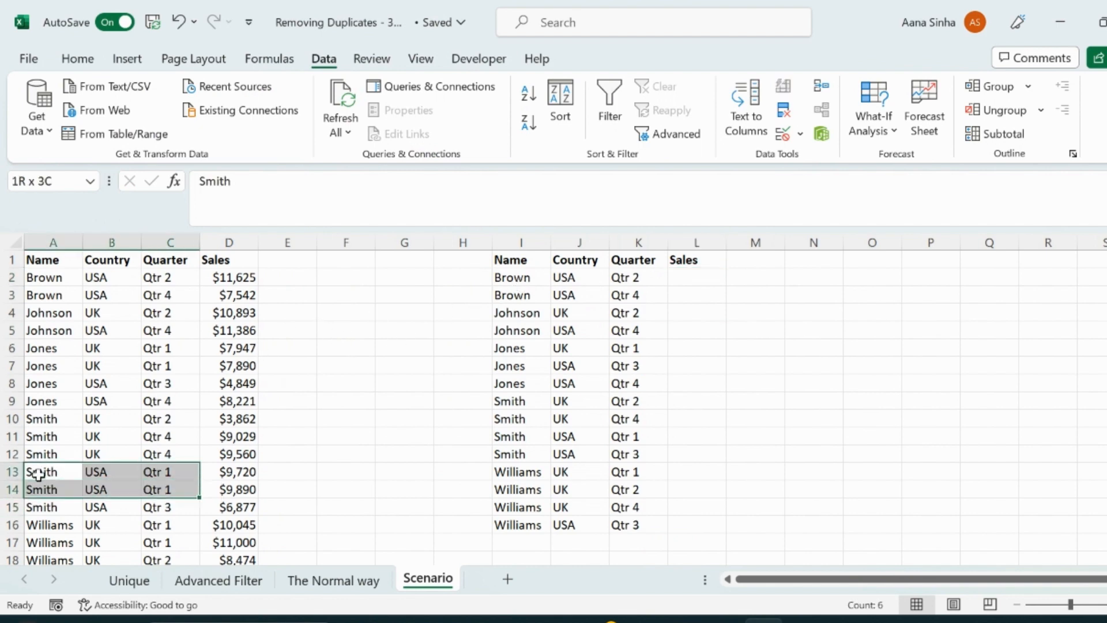
left_click(242, 473)
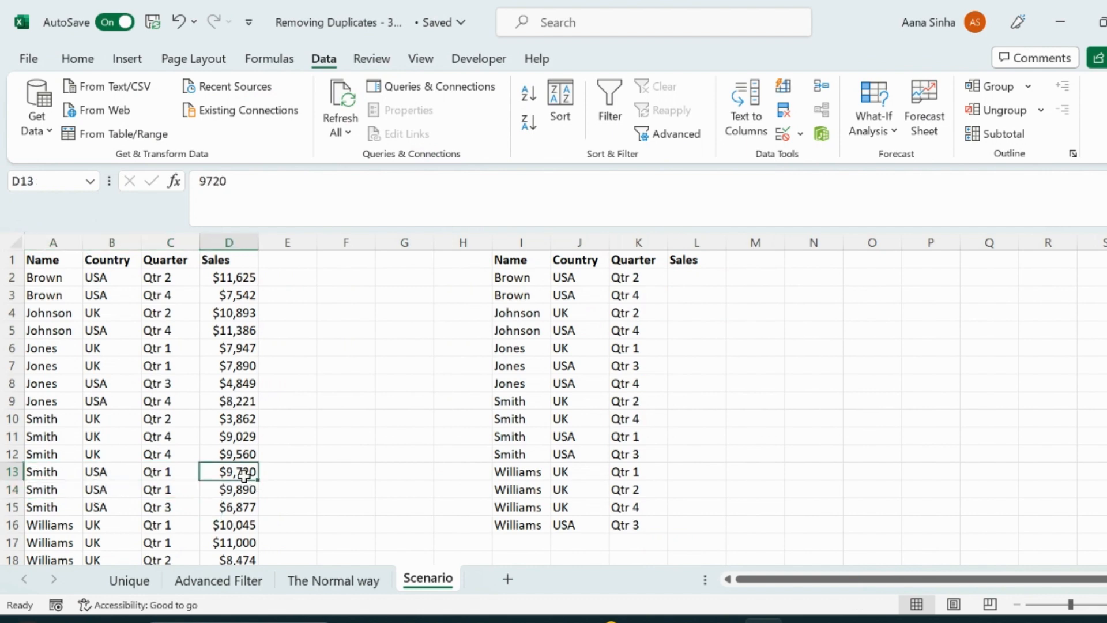
key("shift+Down")
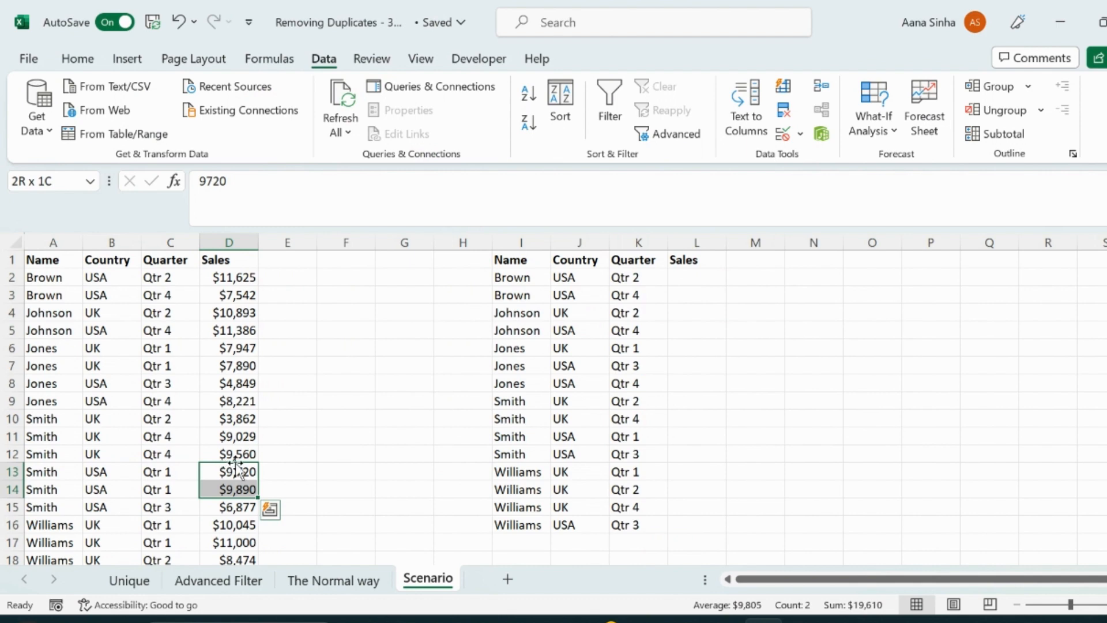
left_click(95, 470)
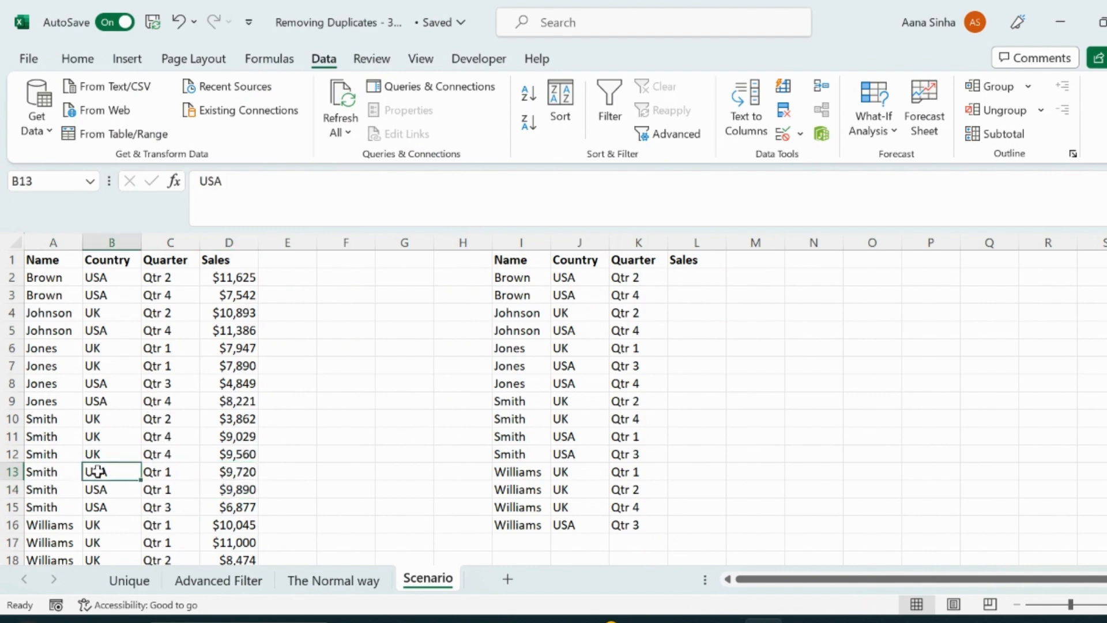
left_click(163, 474)
left_click(686, 282)
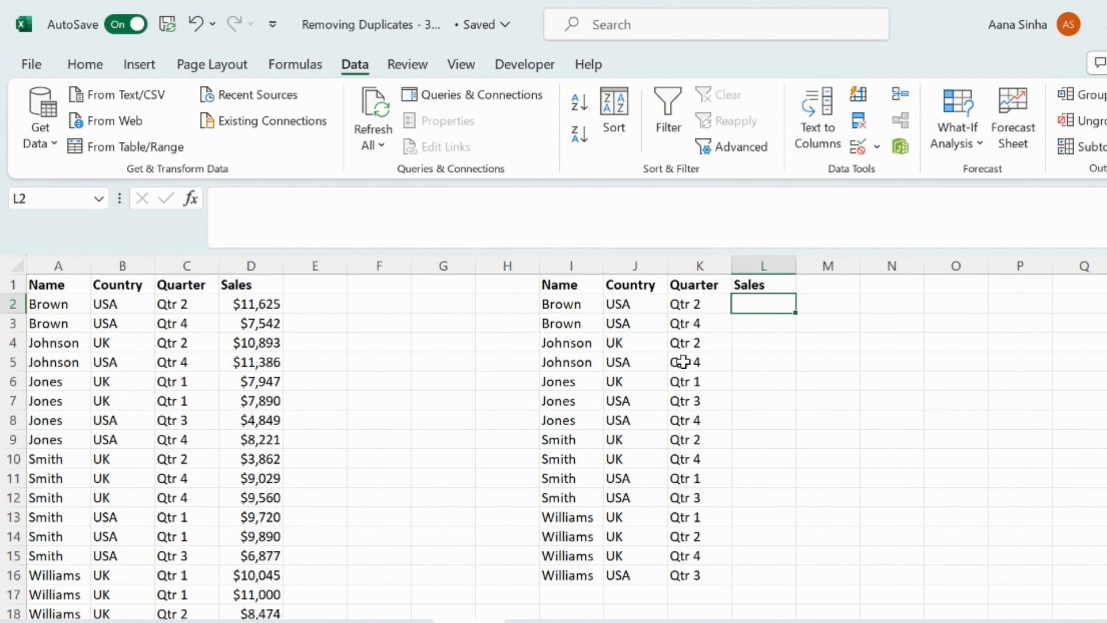
Step: Add a "key" header in E1 and begin the E2 formula with a reference to the name in A2
left_click(329, 284)
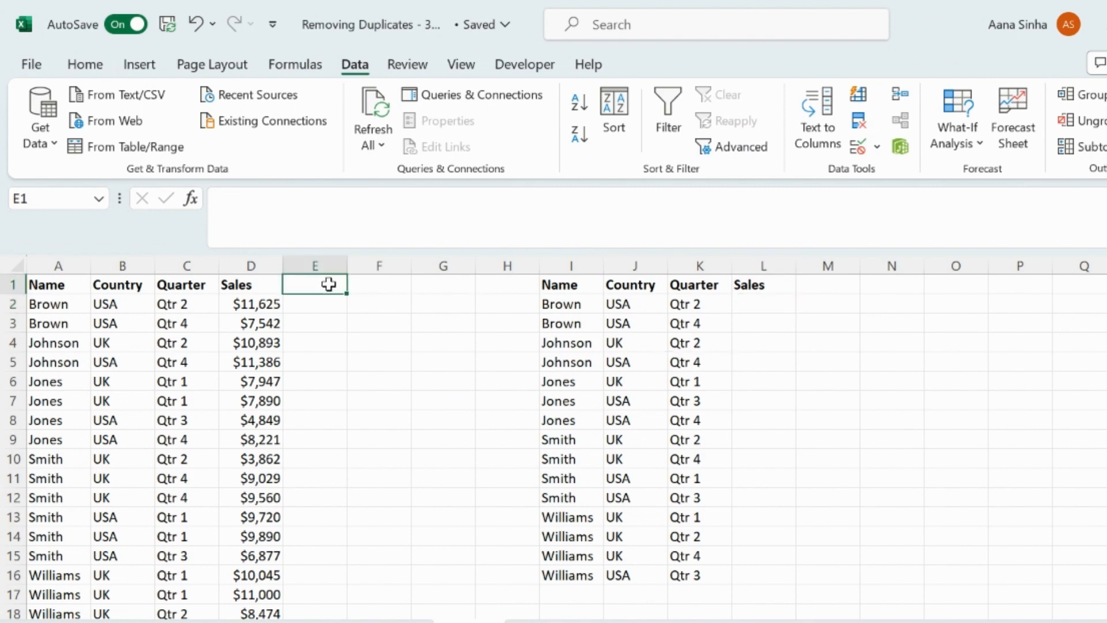
type("key")
key("Return")
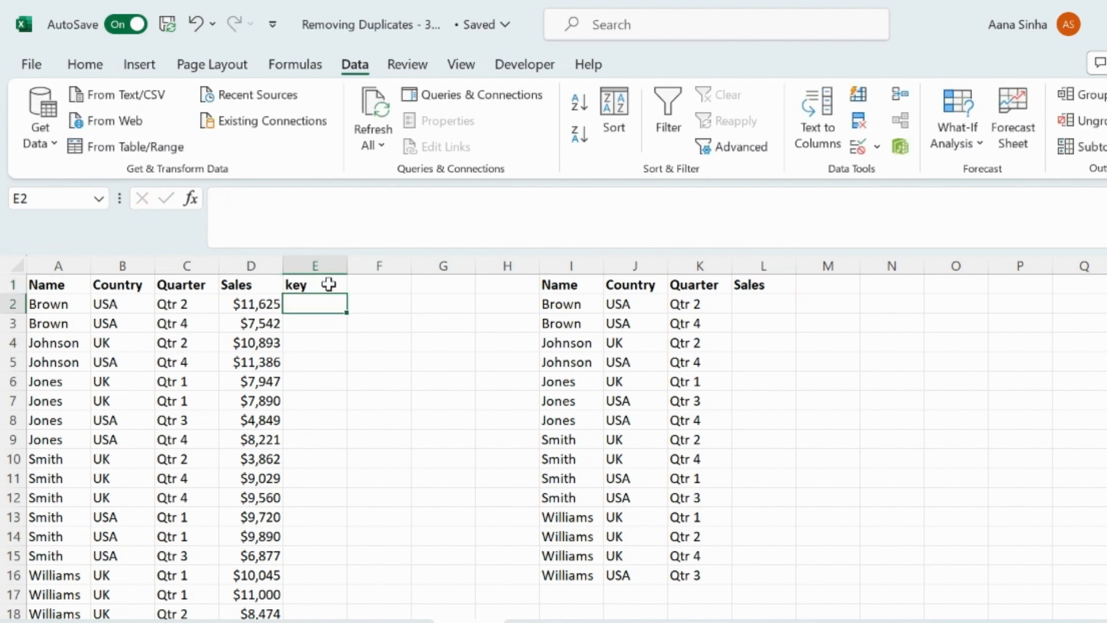
type("=")
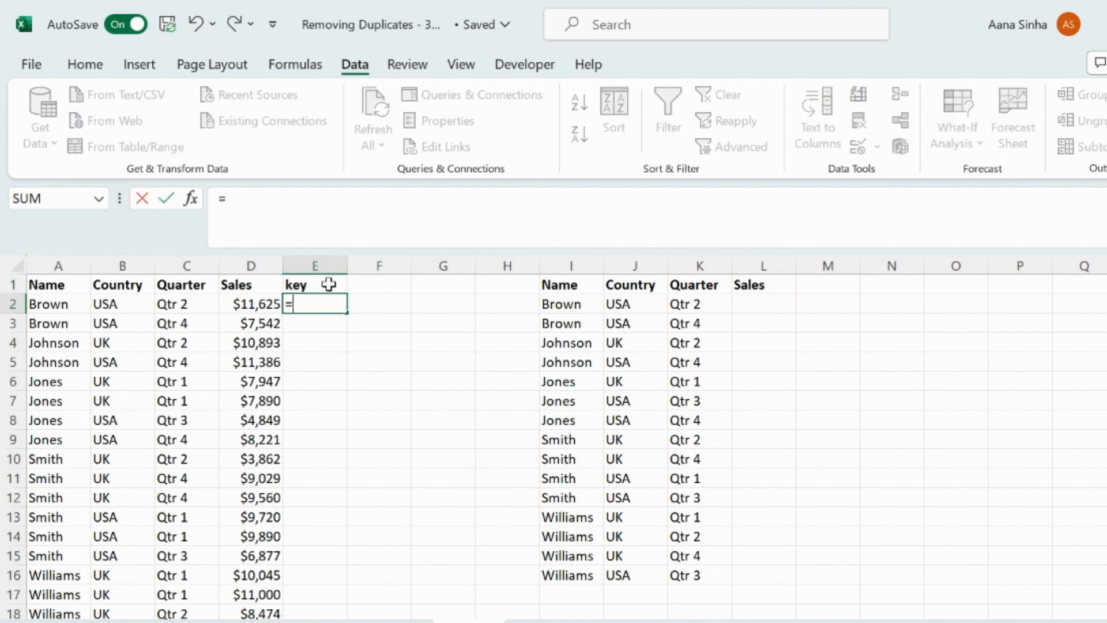
key("Left")
key("Left")
key("Left")
key("Left")
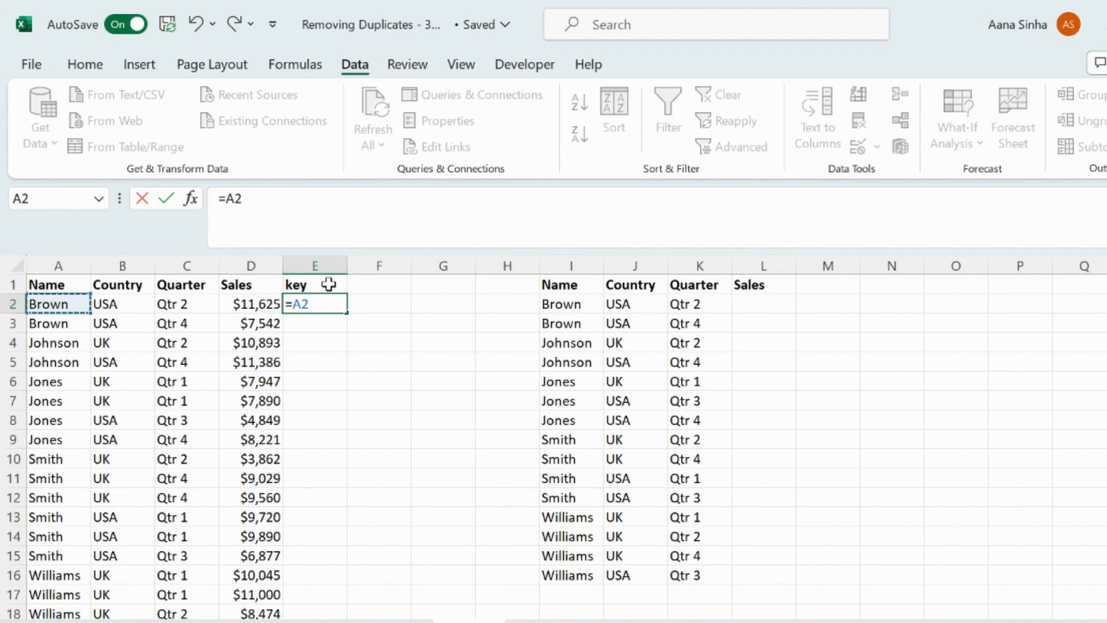
type("*")
key("Left")
key("Left")
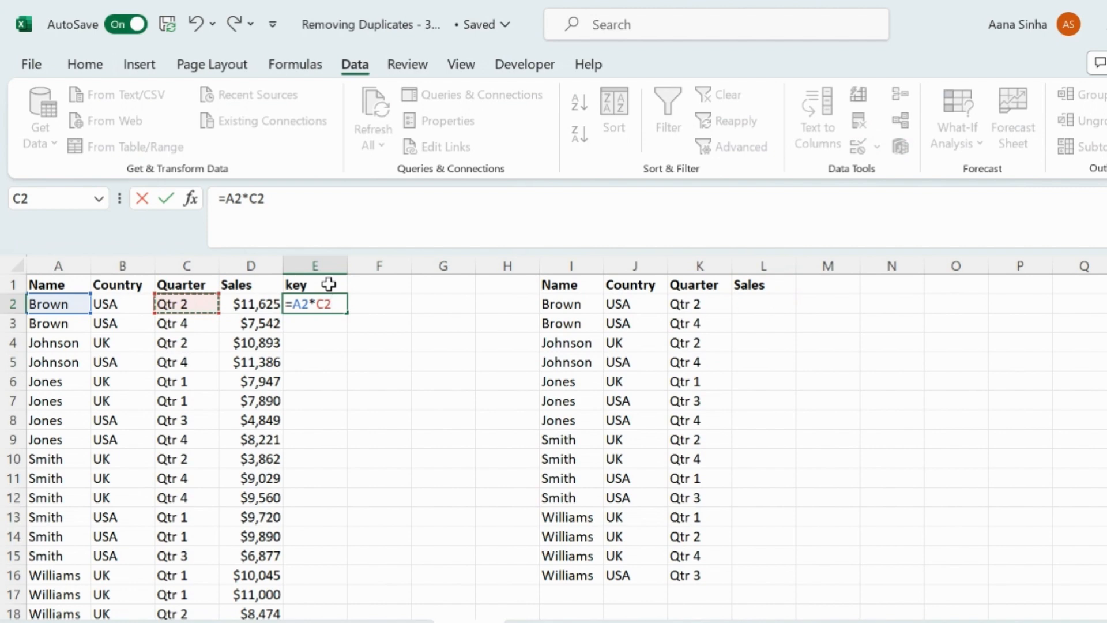
key("BackSpace")
key("BackSpace")
key("BackSpace")
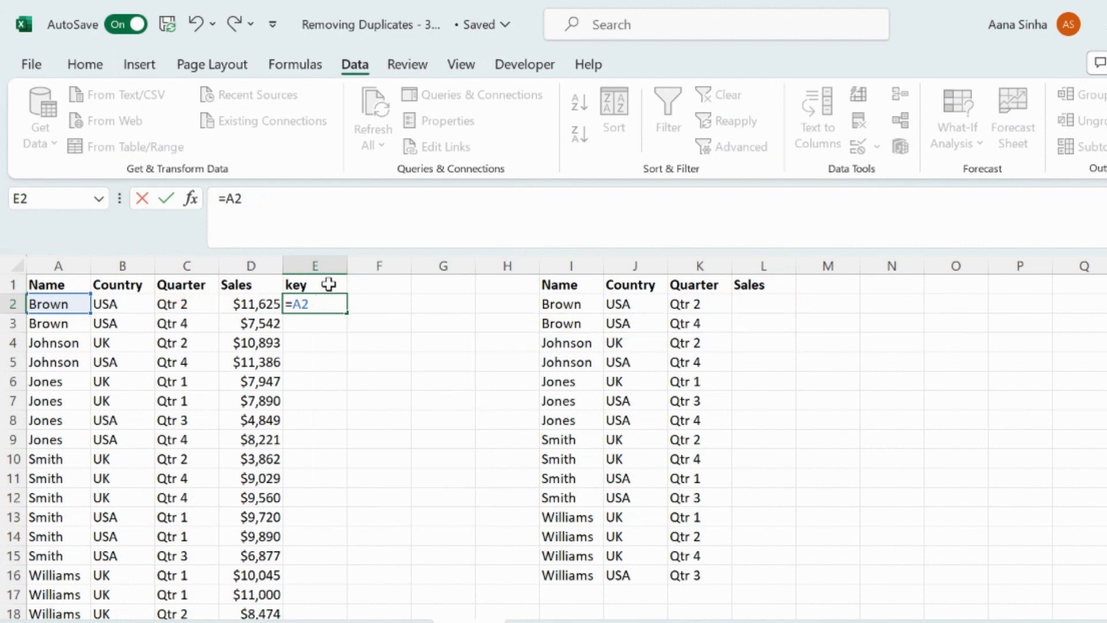
Step: Complete the E2 formula as =A2&B2&C2 so that it joins the name, country and quarter
type("&")
key("Left")
key("Left")
key("Left")
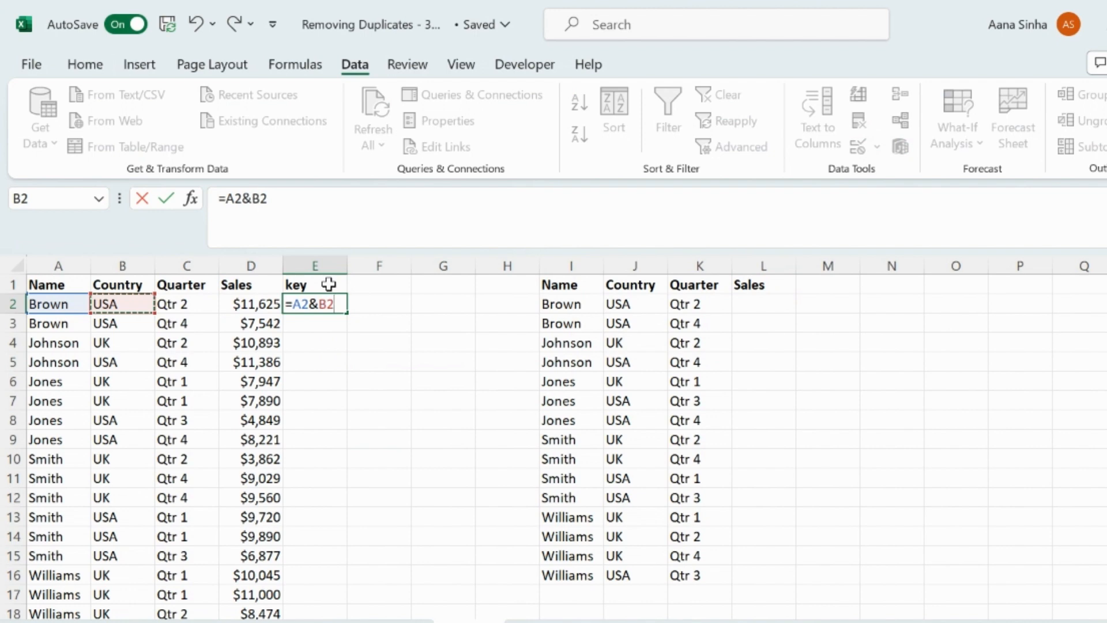
type("&&")
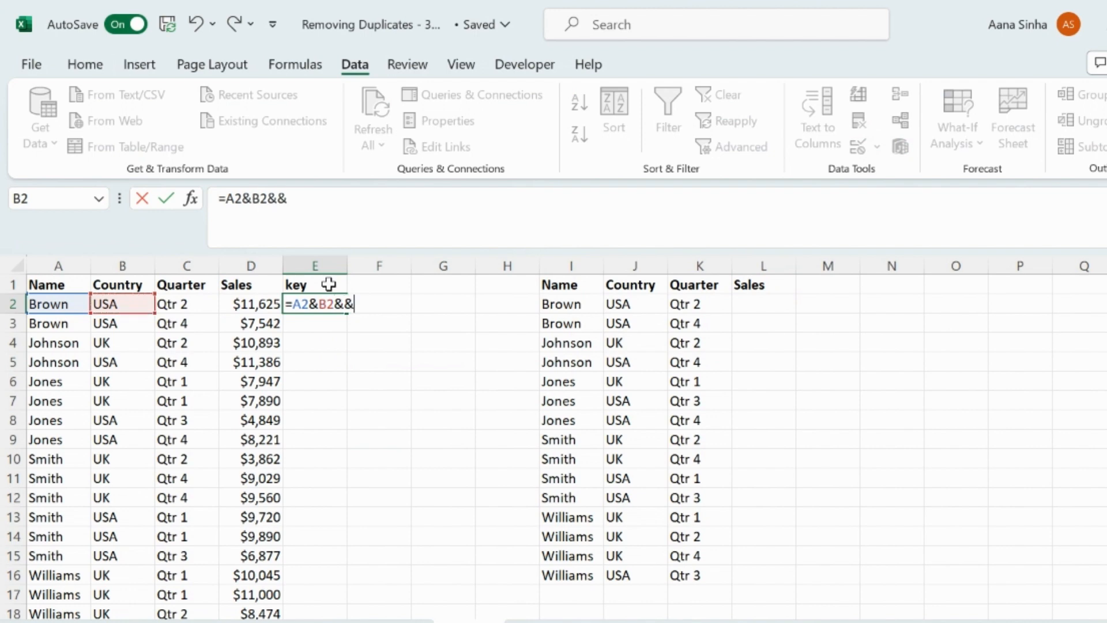
key("Left")
key("Left")
key("Return")
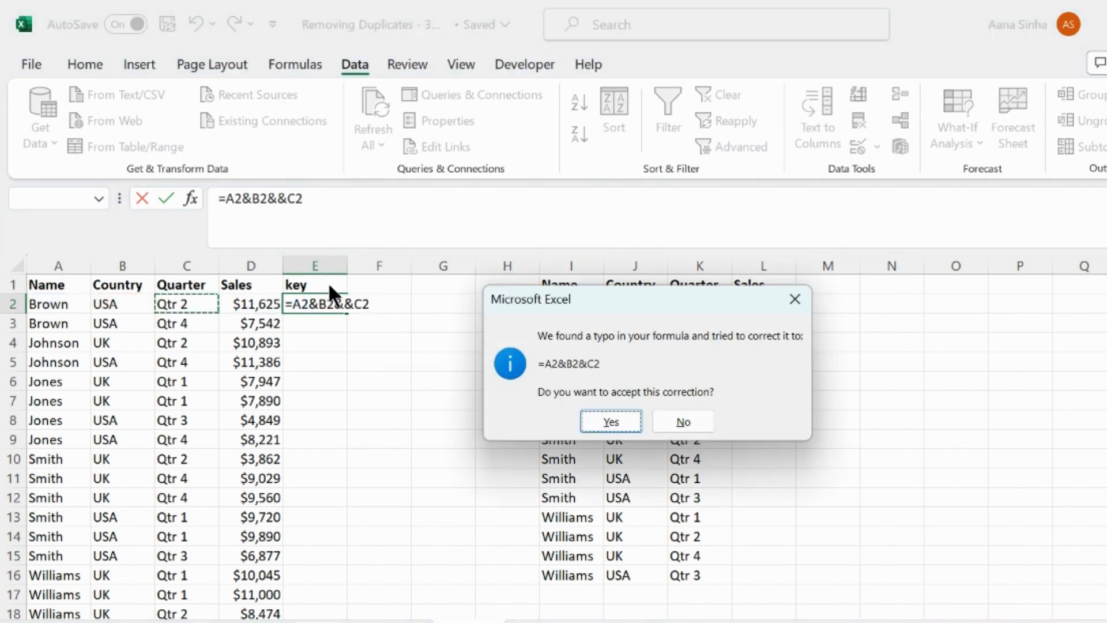
left_click(626, 421)
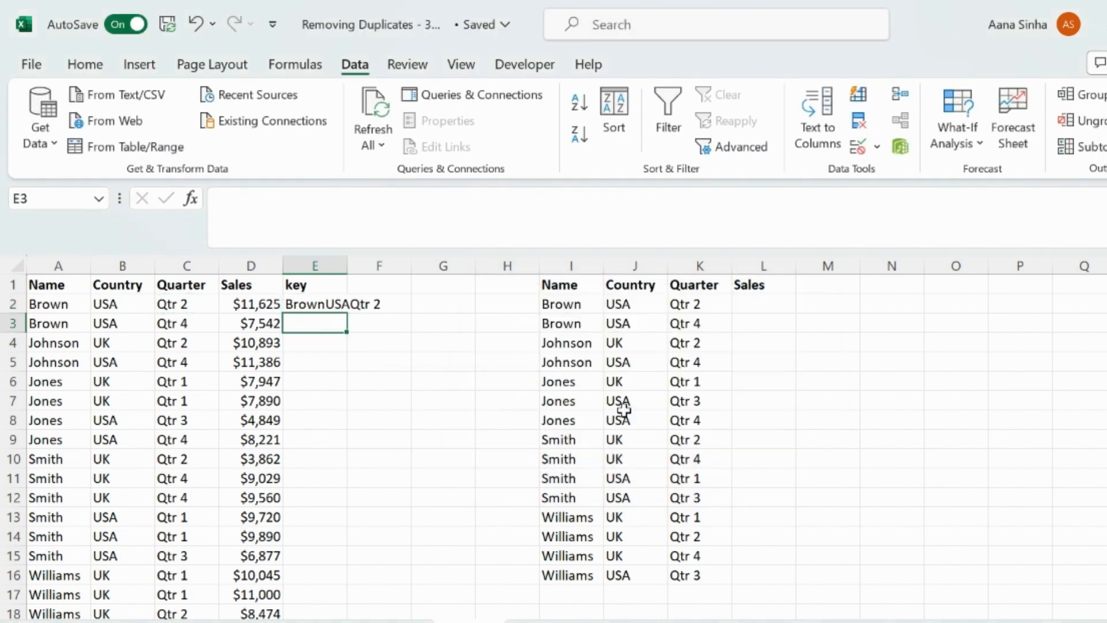
Step: Fill the key formula from E2 down column E to the last row of the source table
left_click(335, 306)
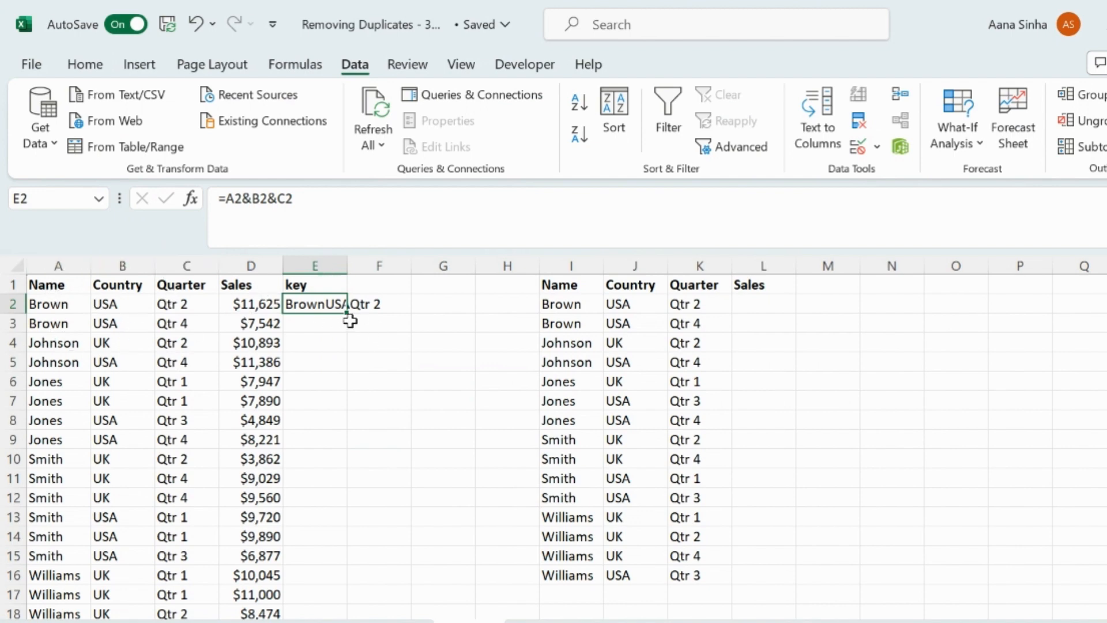
left_click_drag(348, 314, 331, 583)
scroll(395, 506, "up", 2)
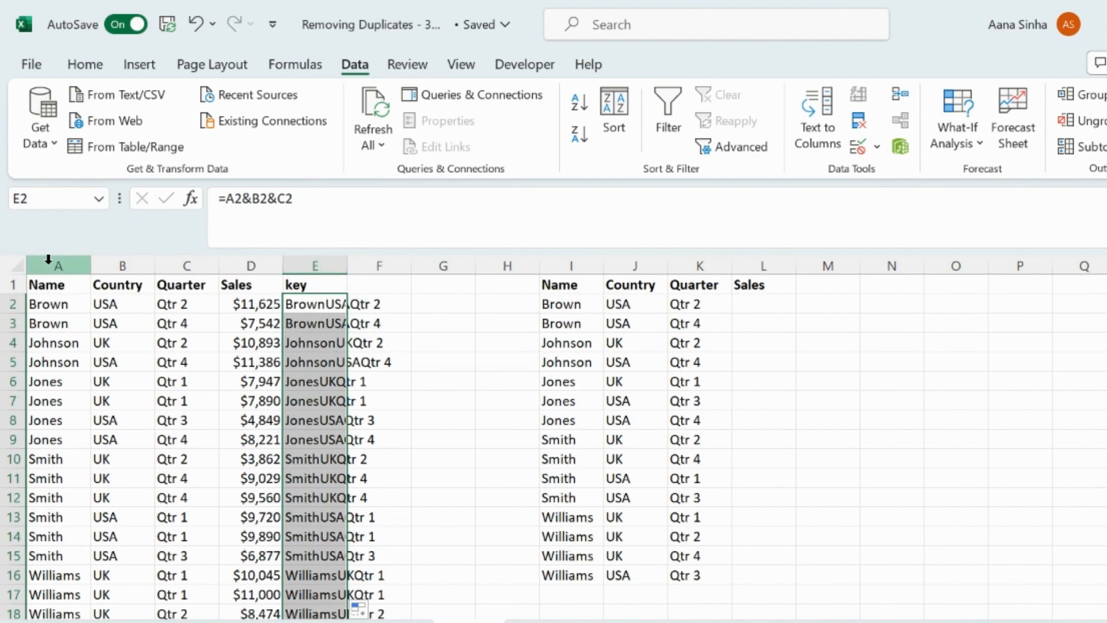
Step: Add a "key" header in H1, beside the Name column of the deduplicated list
left_click(515, 285)
type("key")
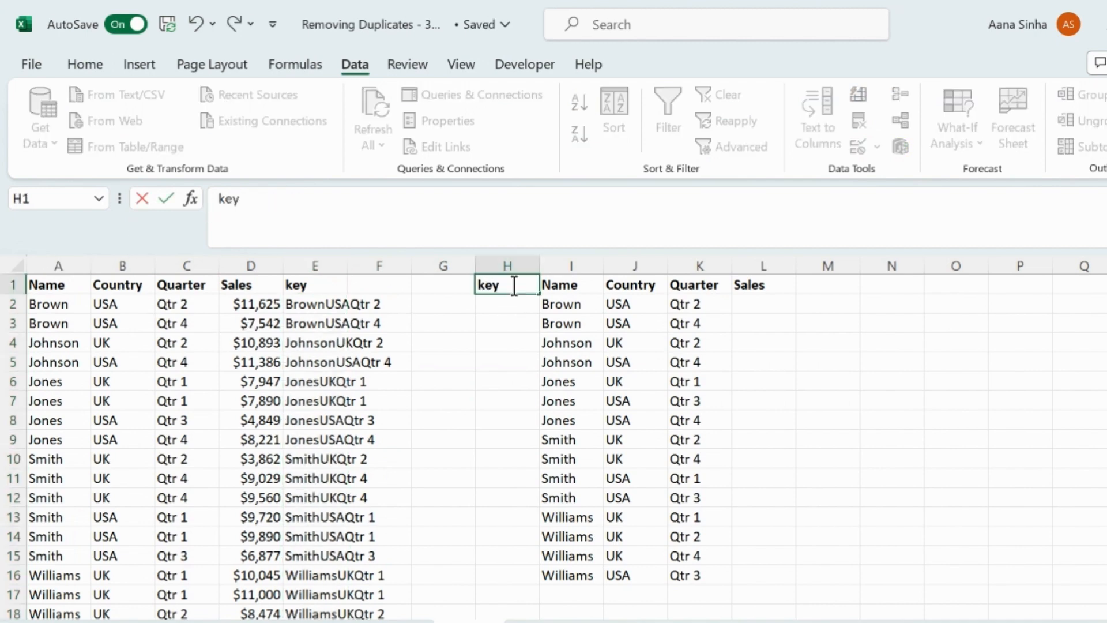
key("Return")
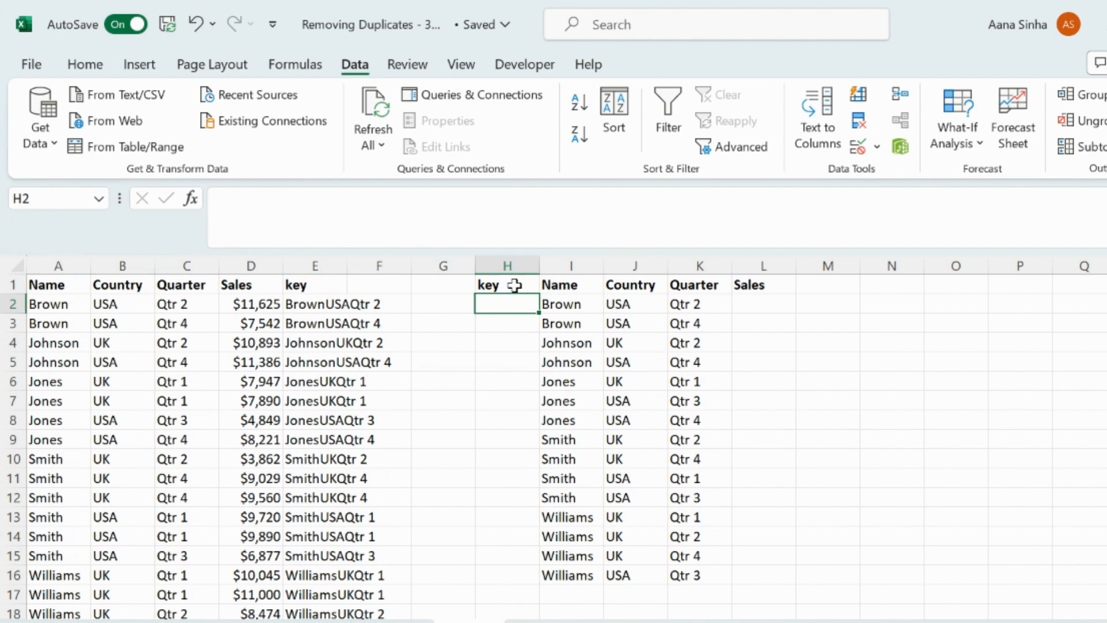
Step: Enter =I2&J2&K2 in H2 and fill the formula down to H16
type("=")
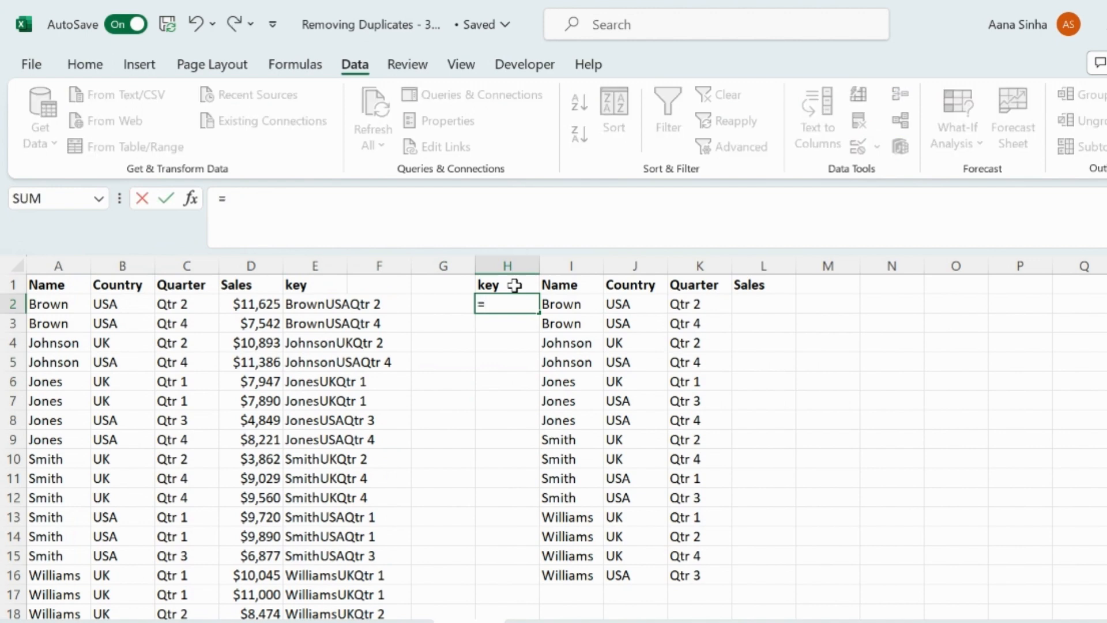
left_click(568, 305)
type("&")
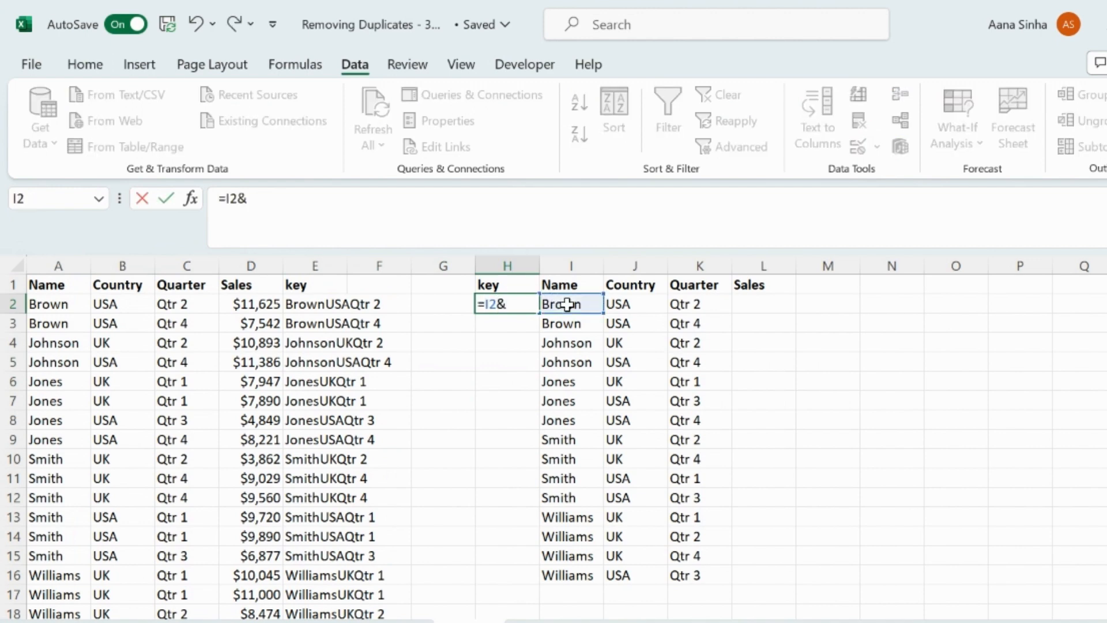
left_click(659, 301)
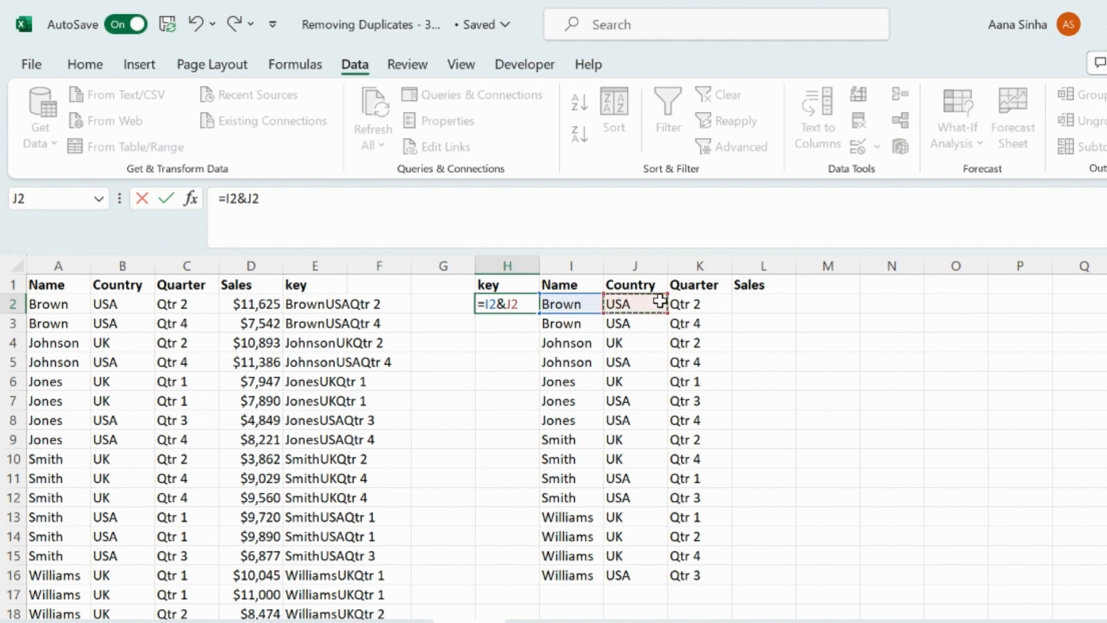
type("&")
left_click(689, 302)
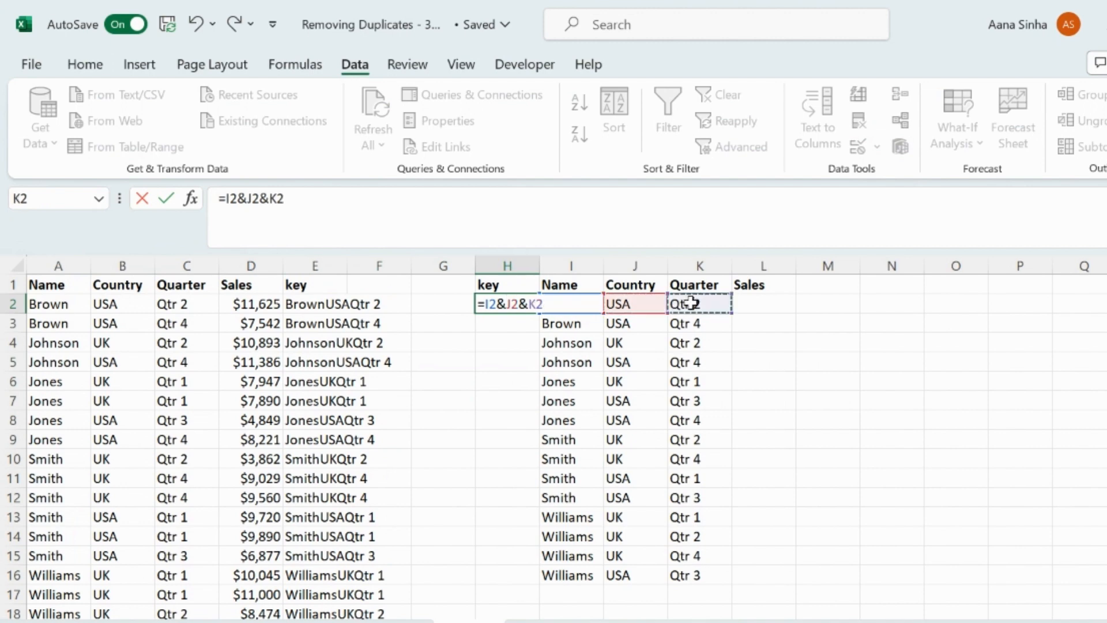
key("Return")
left_click(534, 304)
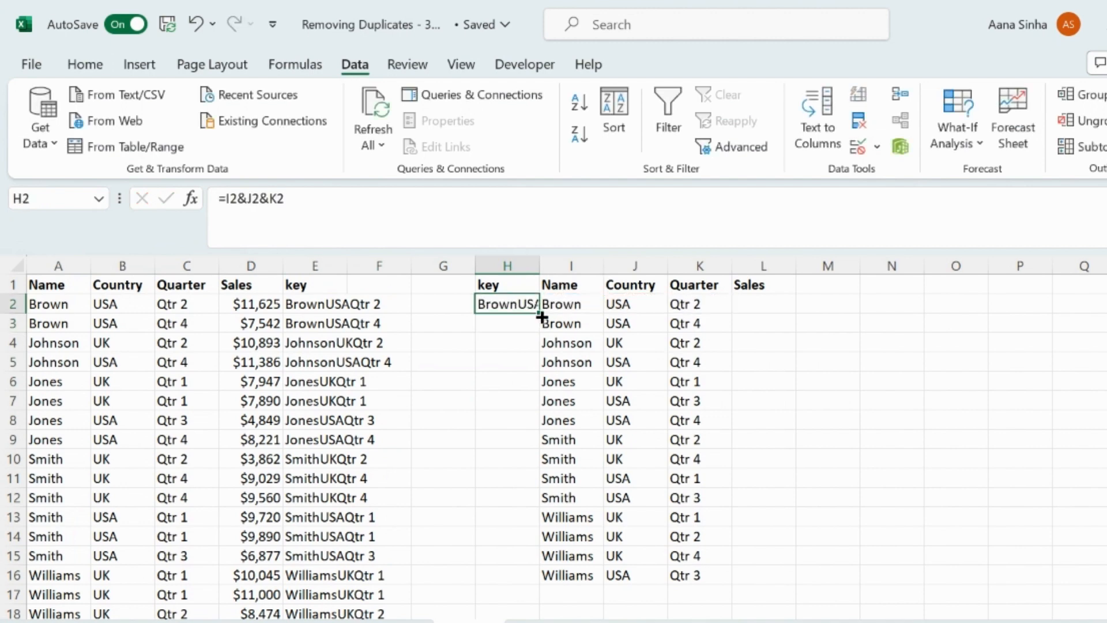
left_click_drag(538, 314, 518, 576)
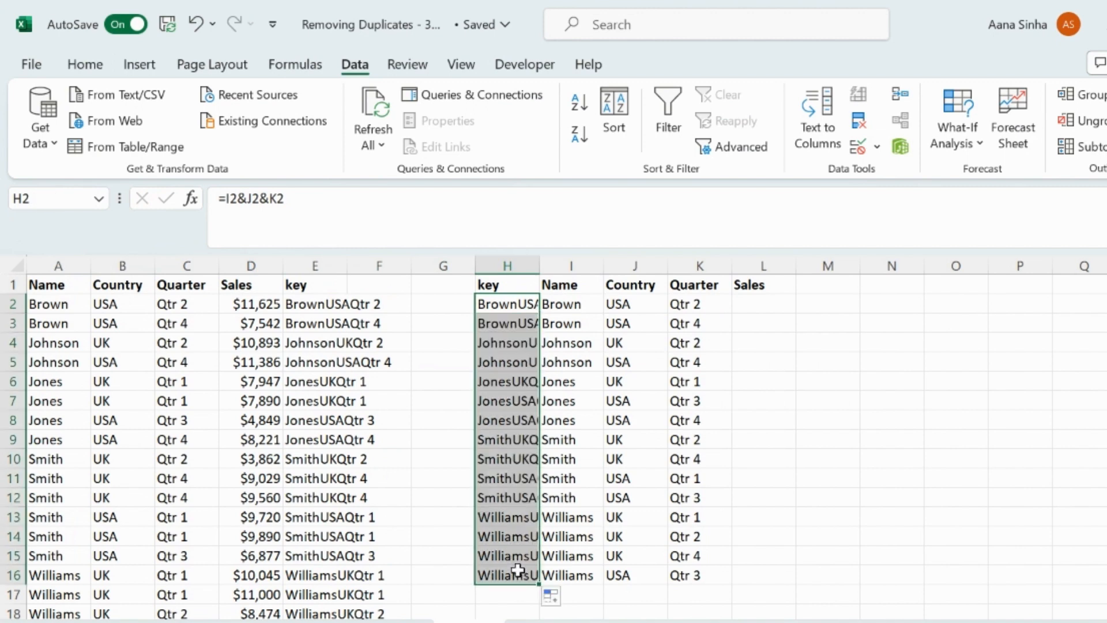
Step: Enter =SUMIF(E:E,H2,D:D) in L2 to total the sales that match the row's key
left_click(754, 304)
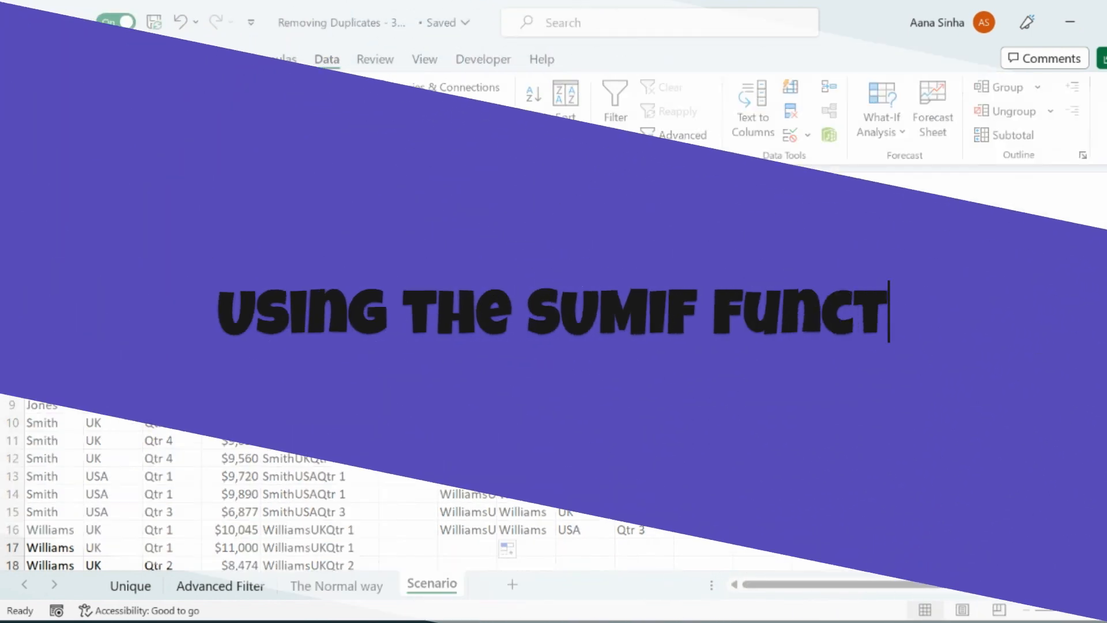
type("=")
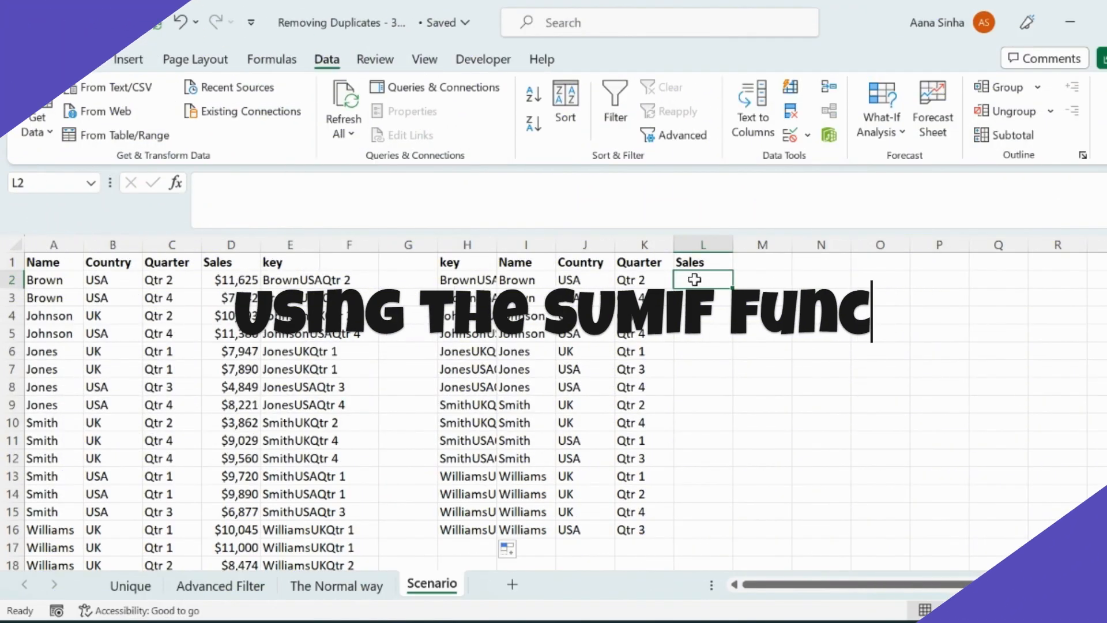
type("sumif")
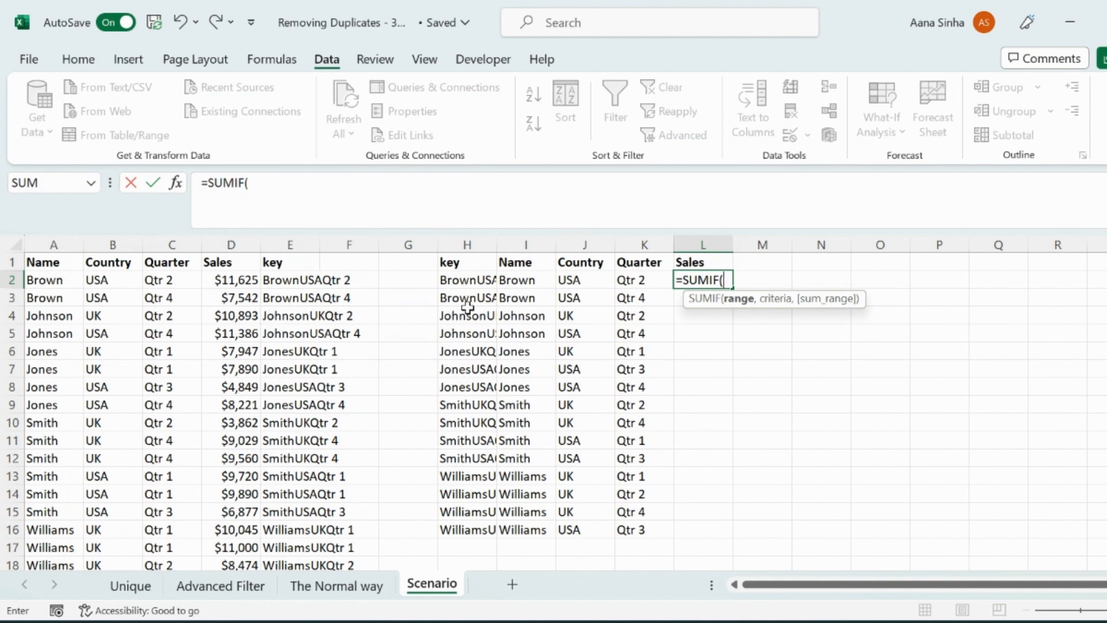
left_click(290, 241)
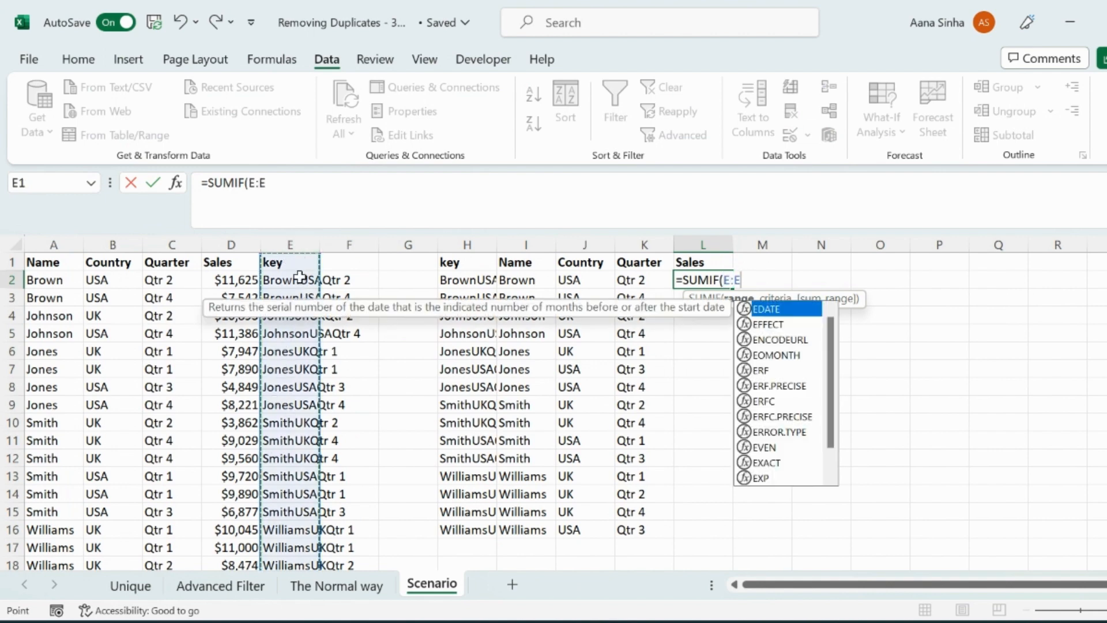
type(",")
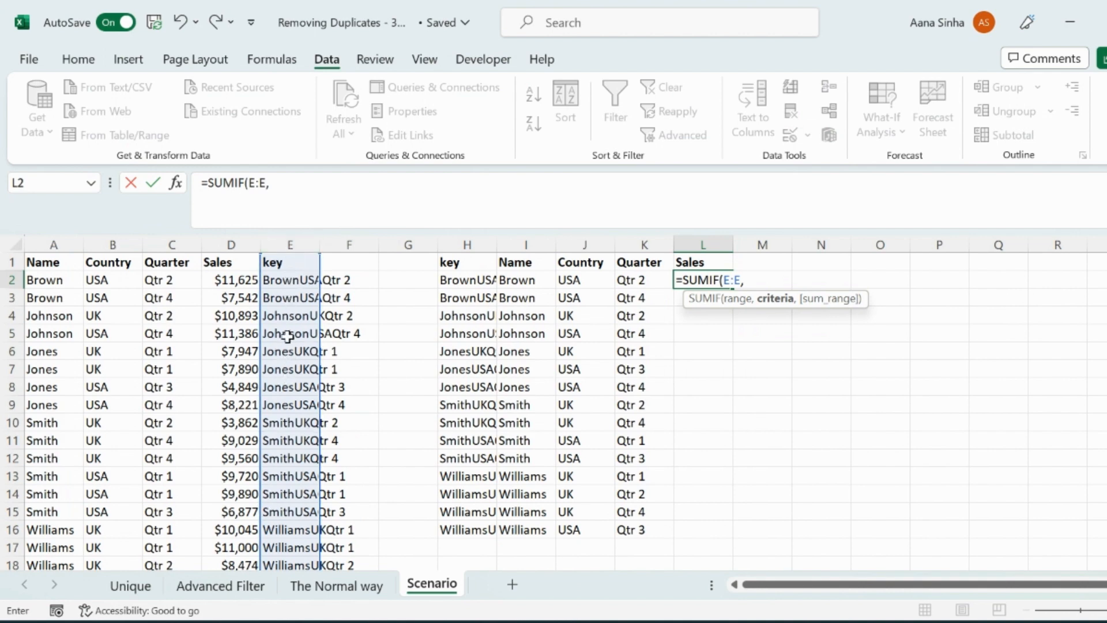
left_click(464, 281)
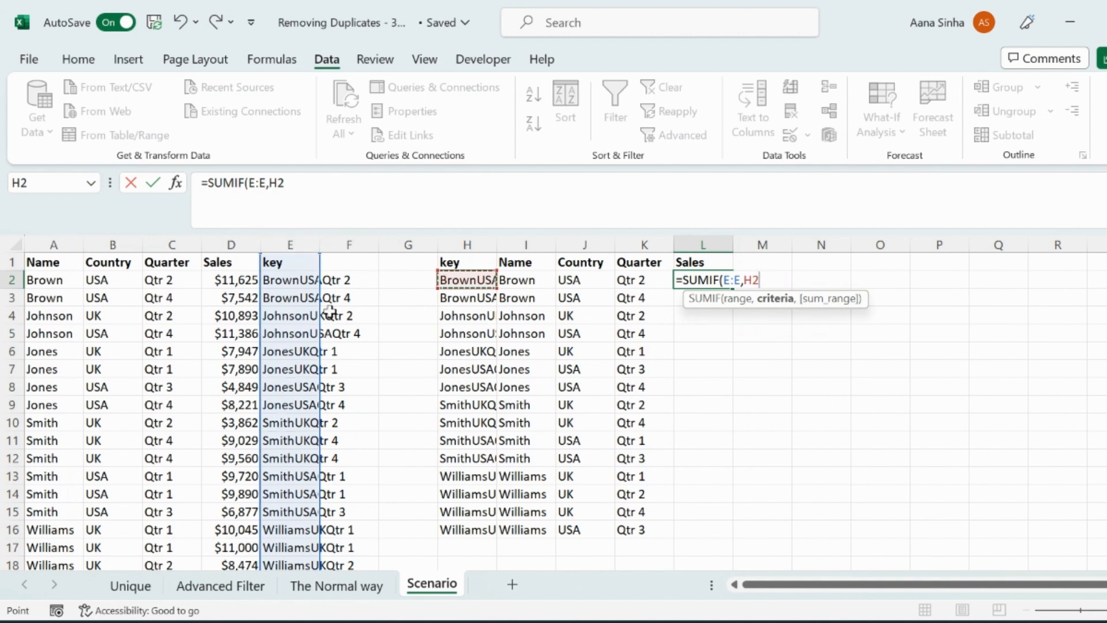
type(",")
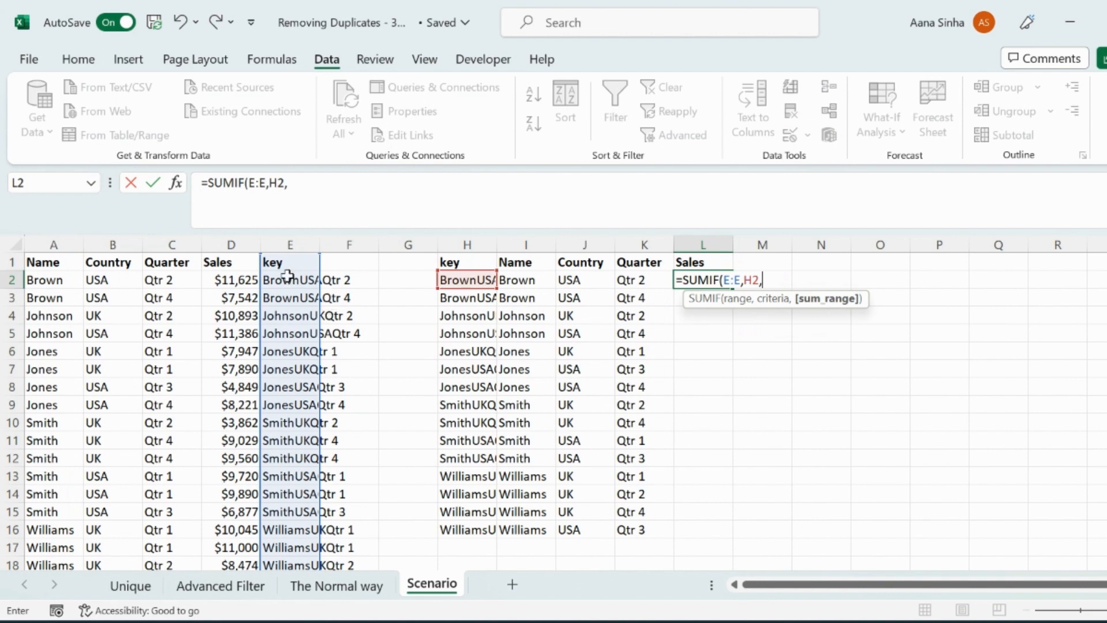
left_click(245, 242)
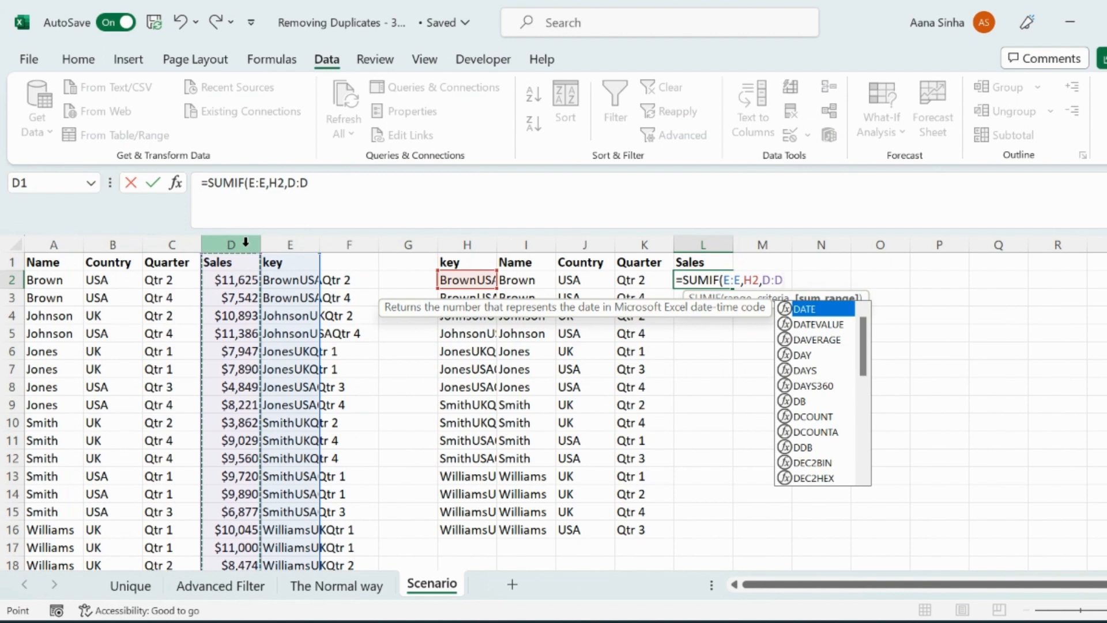
type(")")
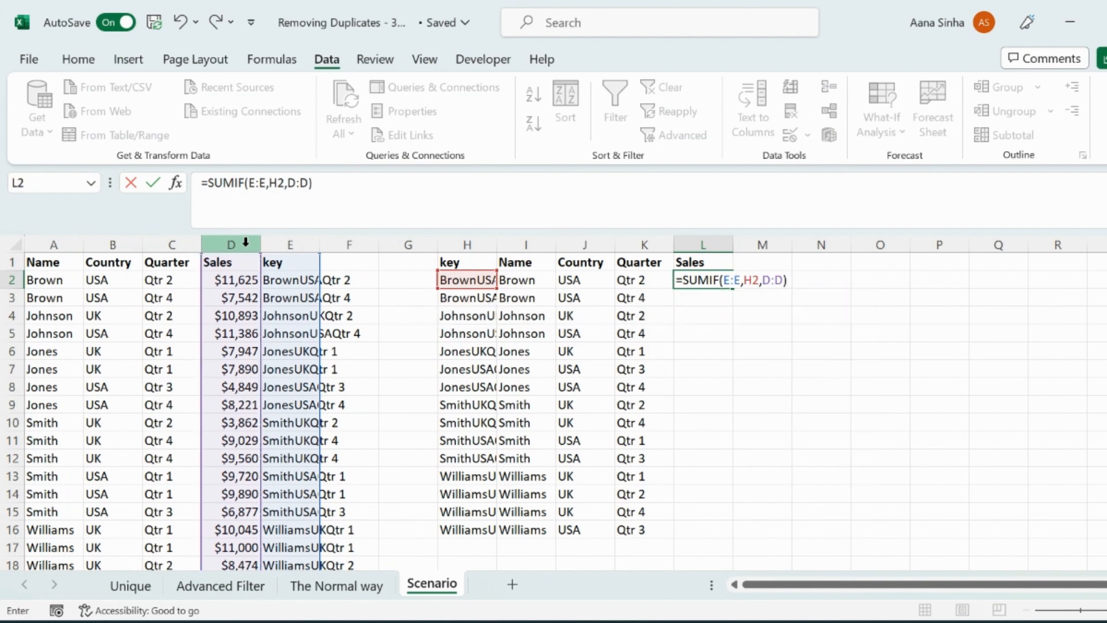
key("Return")
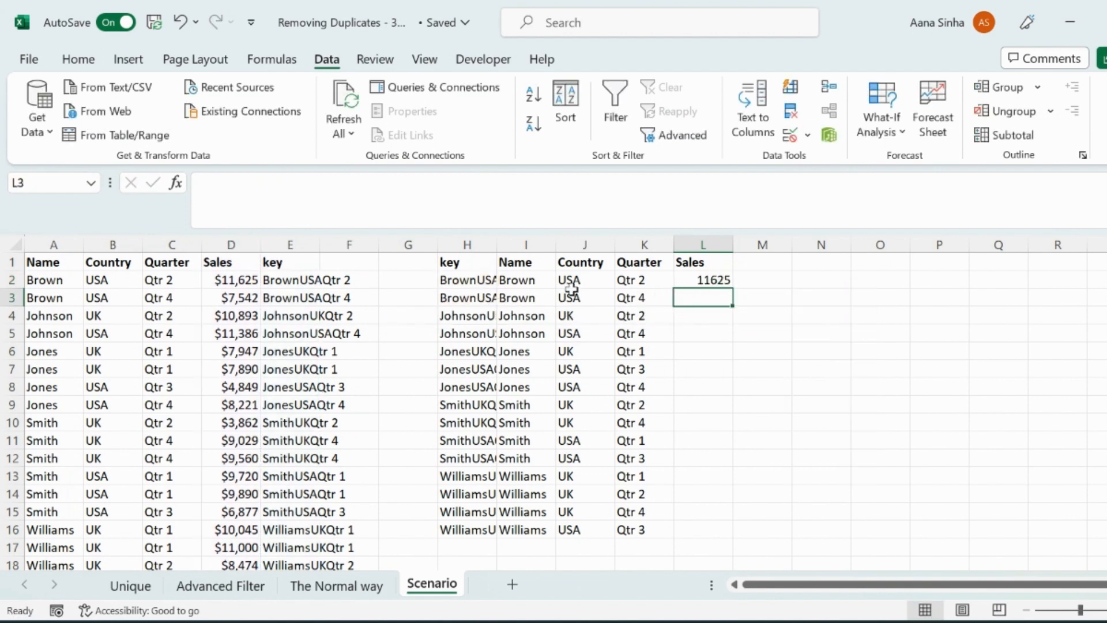
Step: Fill the SUMIF formula from L2 down to L16 to total sales for every row of the deduplicated list
left_click(523, 282)
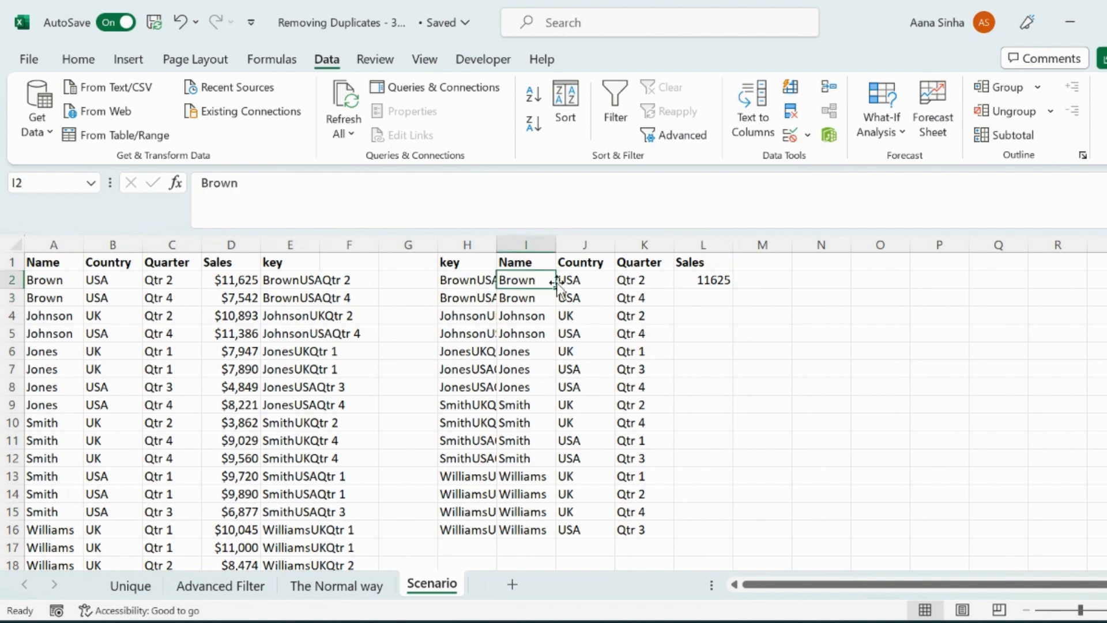
left_click(569, 280)
left_click(633, 281)
left_click(686, 280)
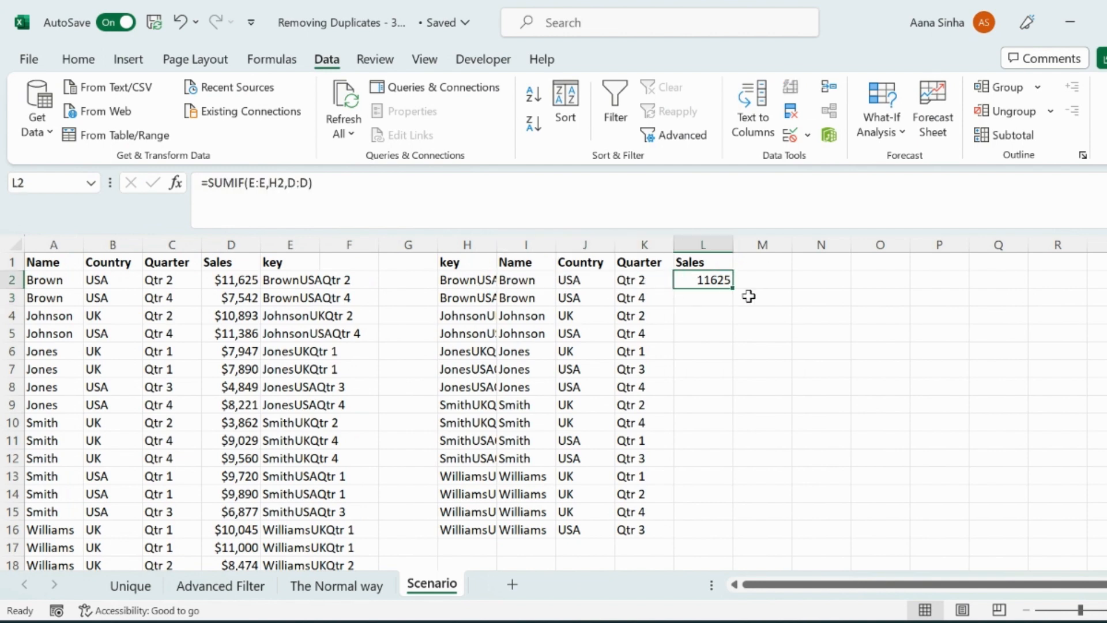
left_click_drag(734, 289, 709, 529)
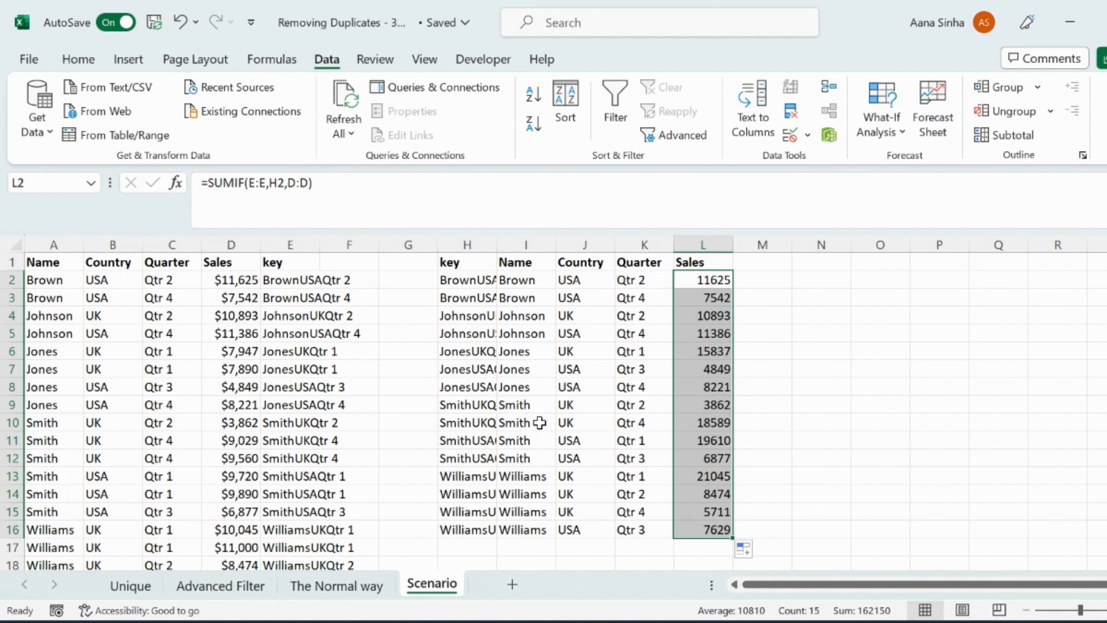
Step: Check the SUMIF total in L11 against the matching USA Qtr 1 sales entries in column D of the source table
left_click(516, 441)
left_click(629, 442)
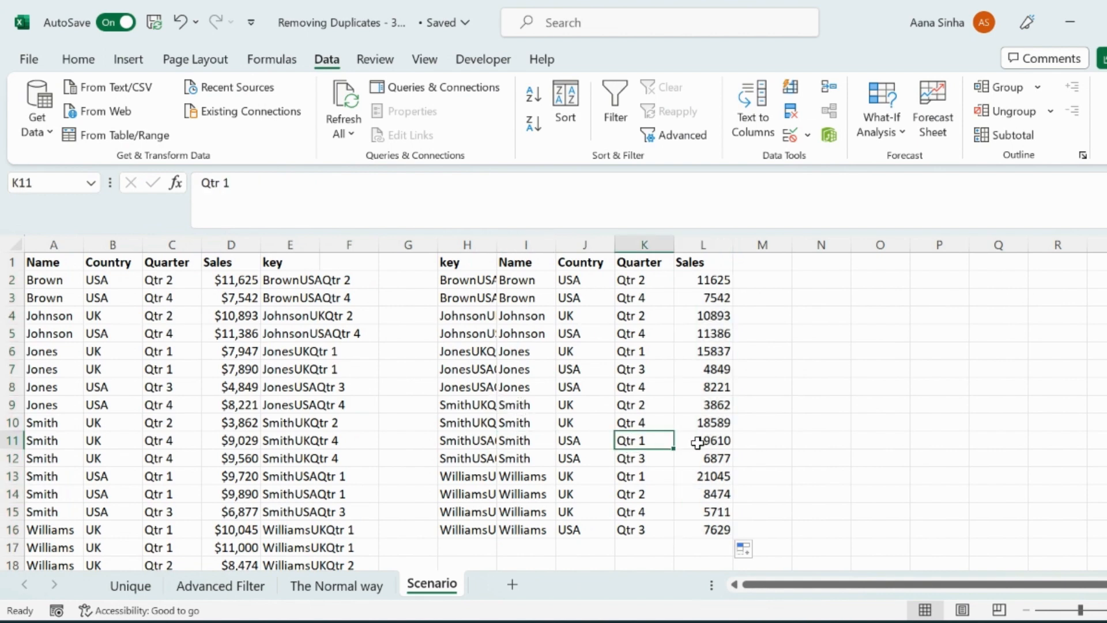
left_click(699, 442)
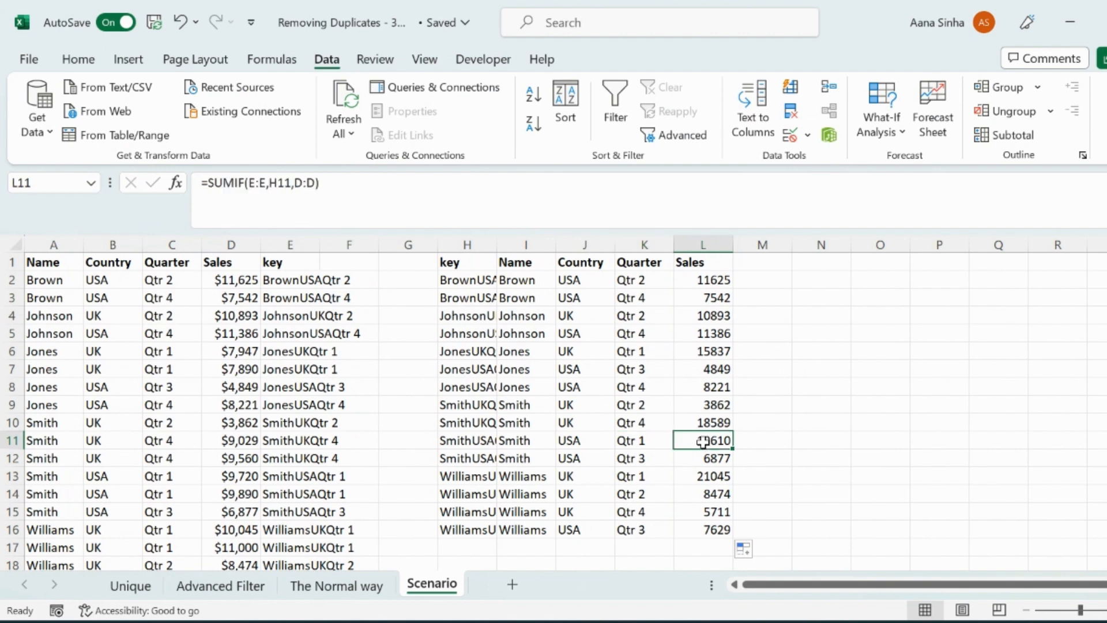
left_click(245, 475)
left_click(706, 440)
Step: Copy the currency format from D2 onto the sales totals in L2:L16 with Format Painter
left_click(242, 281)
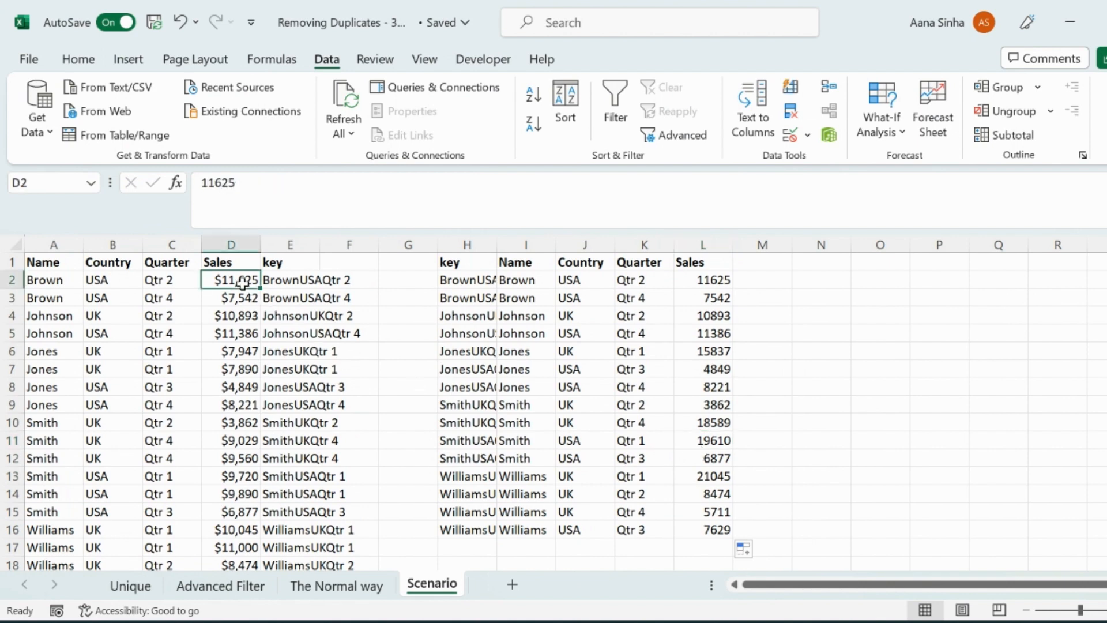
left_click(75, 59)
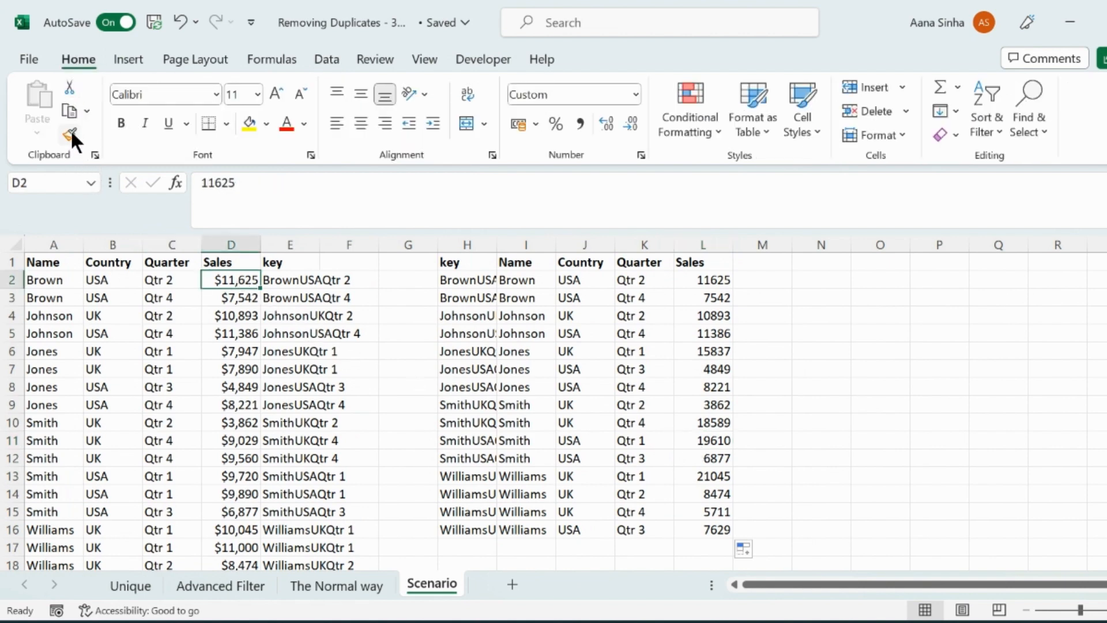
left_click(71, 129)
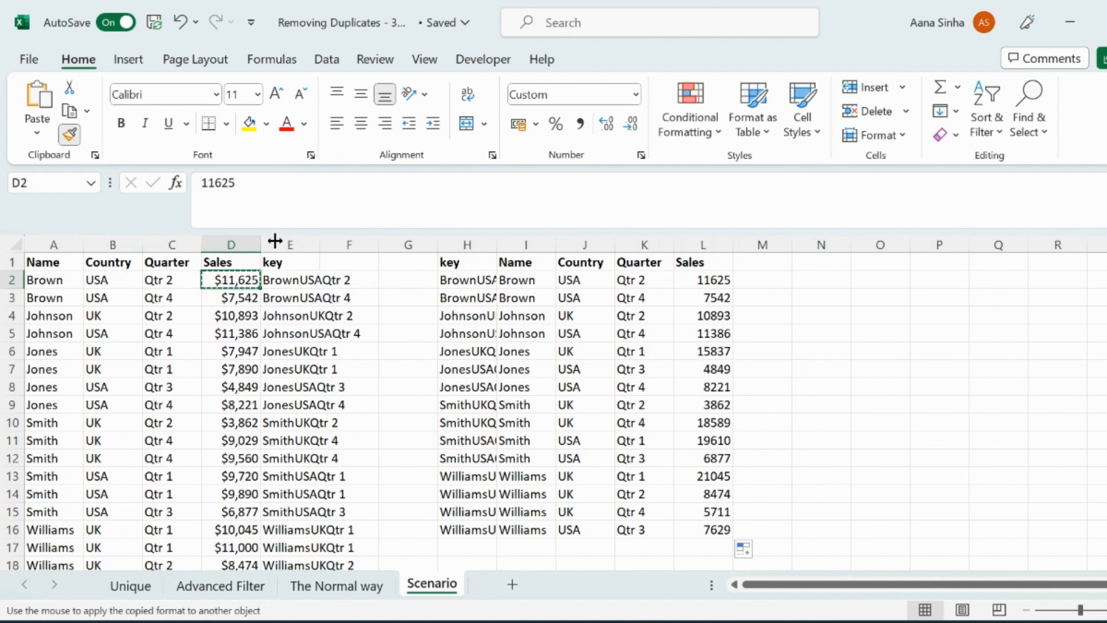
left_click(693, 281)
left_click_drag(693, 282, 712, 527)
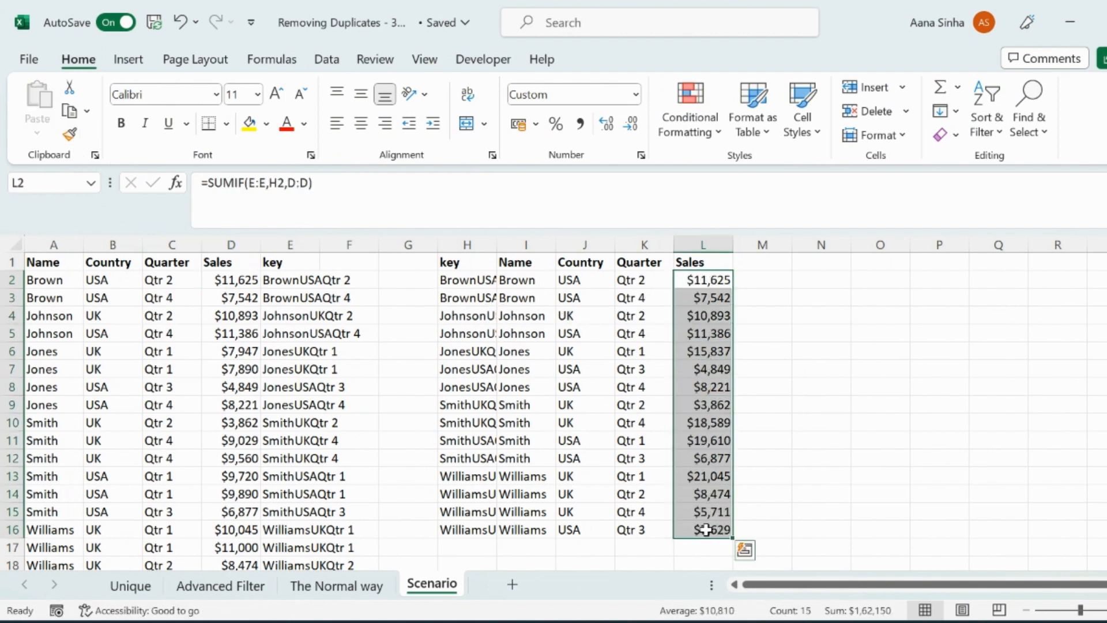